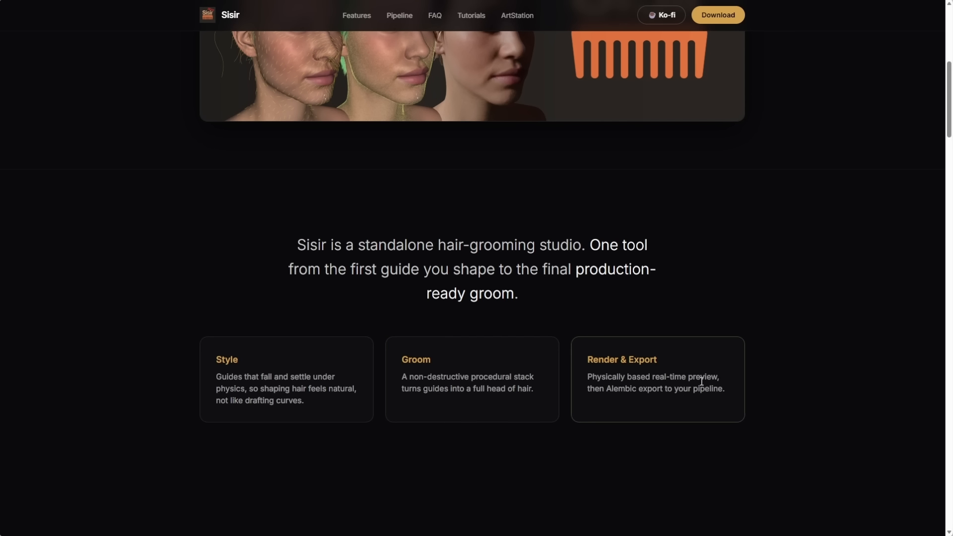
Read through the feature, module and pipeline sections of the Sisir website and check its download link.
scroll(806, 377, "down", 7)
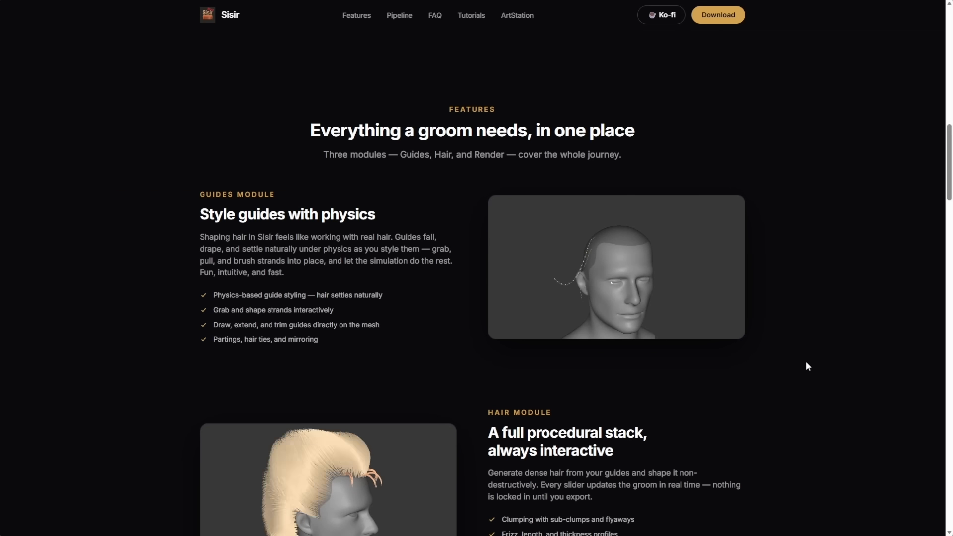
scroll(806, 363, "down", 2)
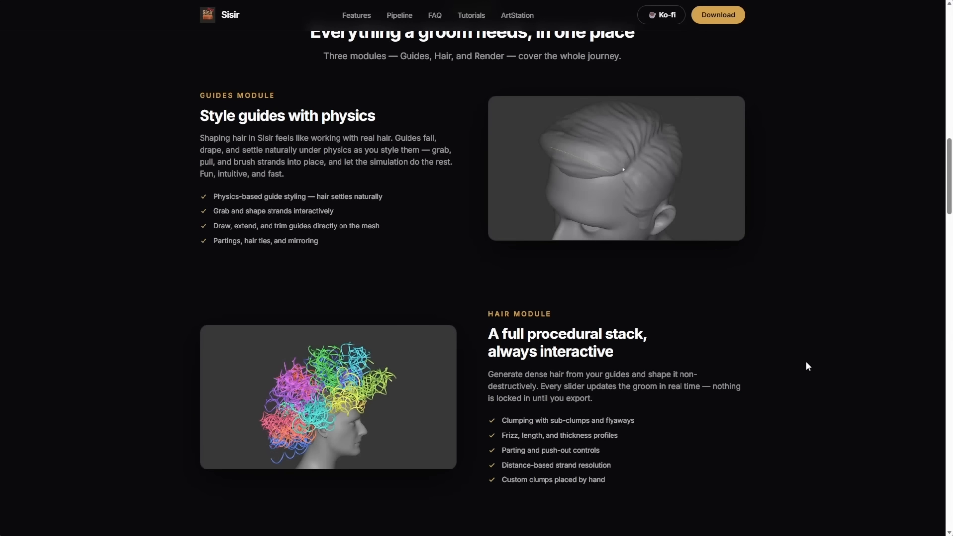
scroll(807, 362, "down", 5)
scroll(806, 366, "down", 2)
scroll(807, 367, "down", 4)
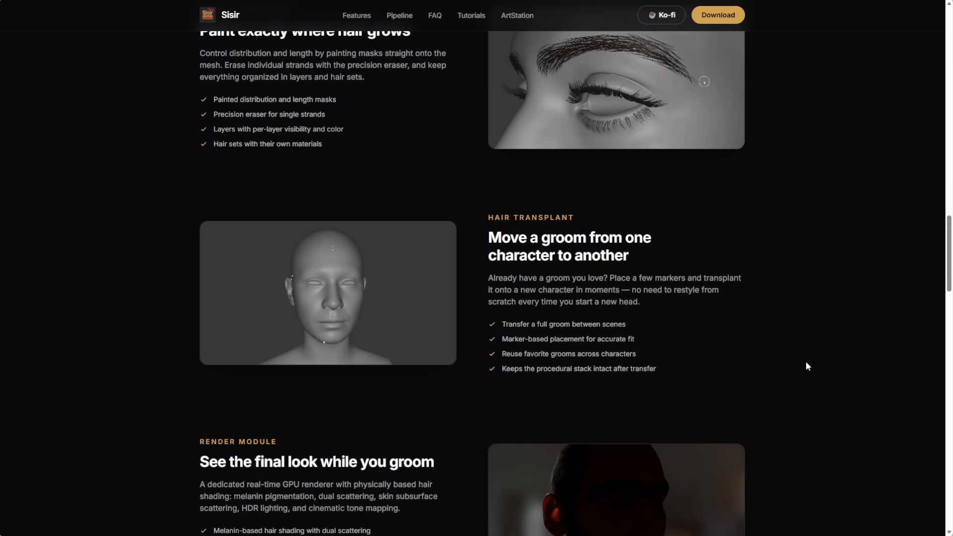
scroll(807, 366, "down", 6)
scroll(807, 366, "down", 7)
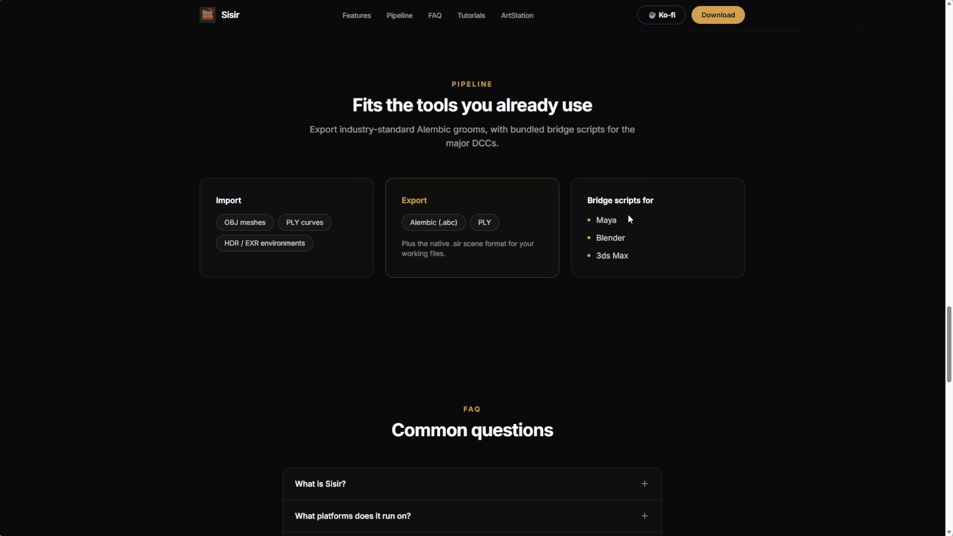
left_click(723, 20)
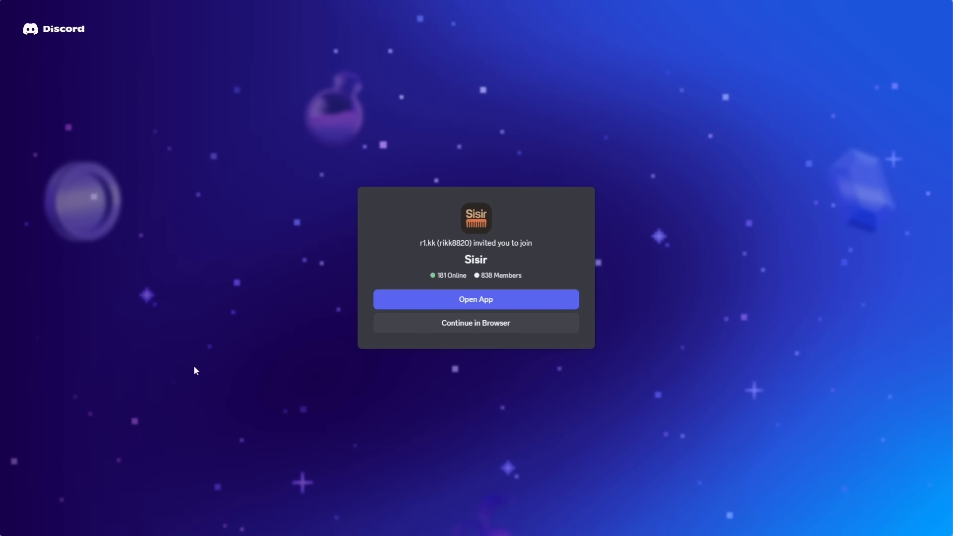
key("alt+Left")
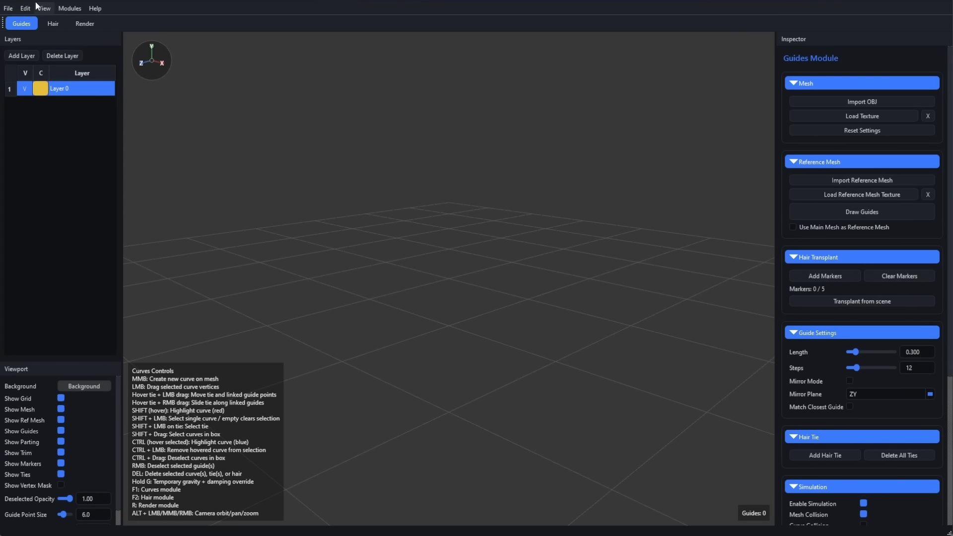
In Sisir, import the head OBJ mesh from the sample folder with centimeters as the source units.
left_click(8, 8)
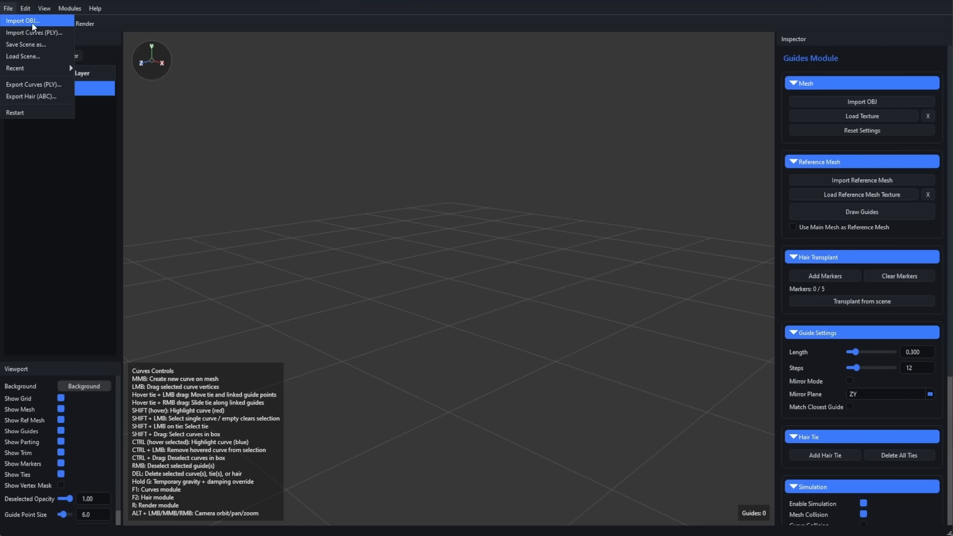
left_click(437, 283)
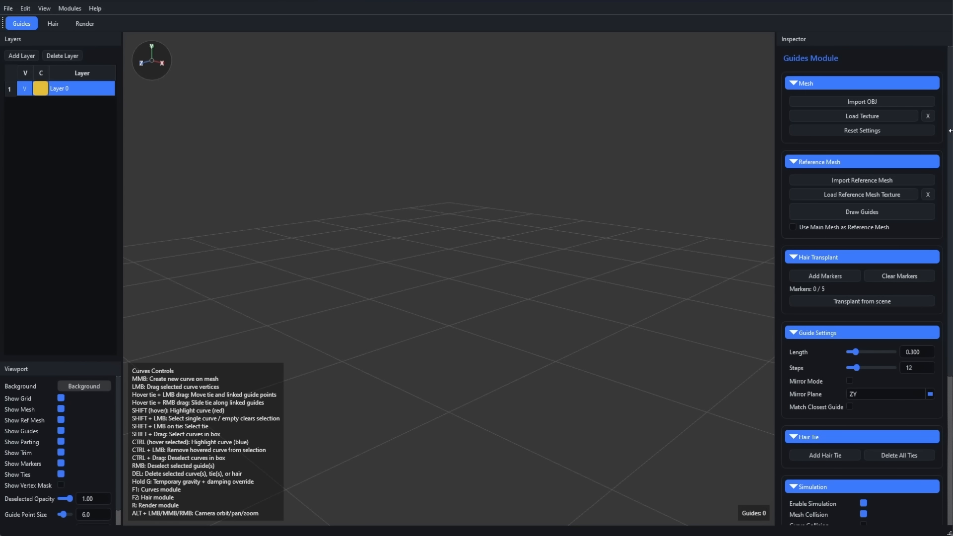
left_click(882, 99)
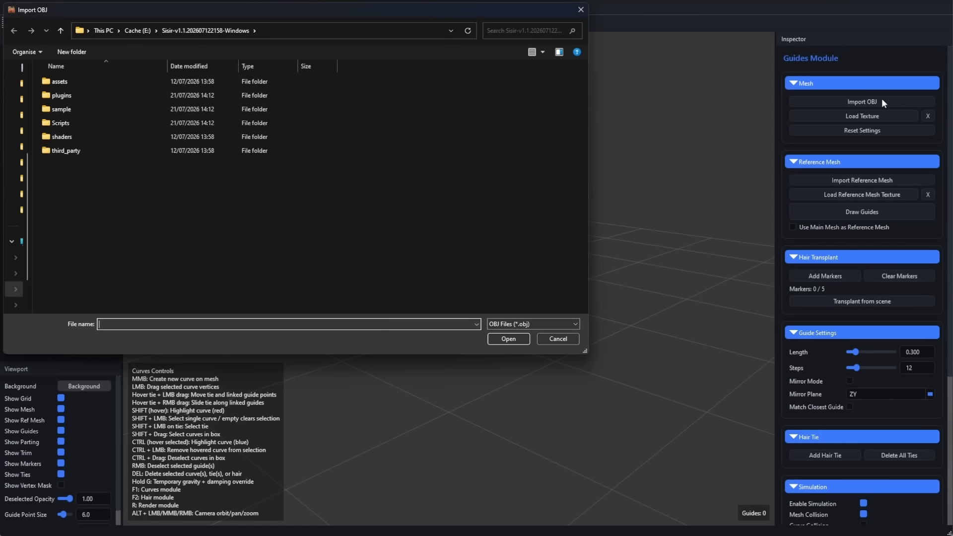
double_click(105, 107)
left_click(511, 342)
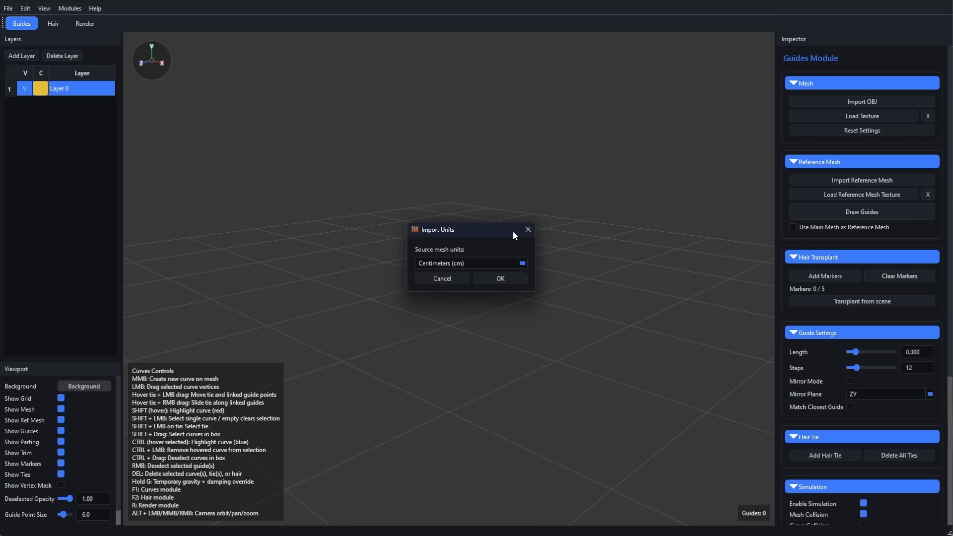
left_click(501, 278)
Look over the imported head from several angles and review the settings of the Guides module.
left_click_drag(504, 277, 489, 381, "alt")
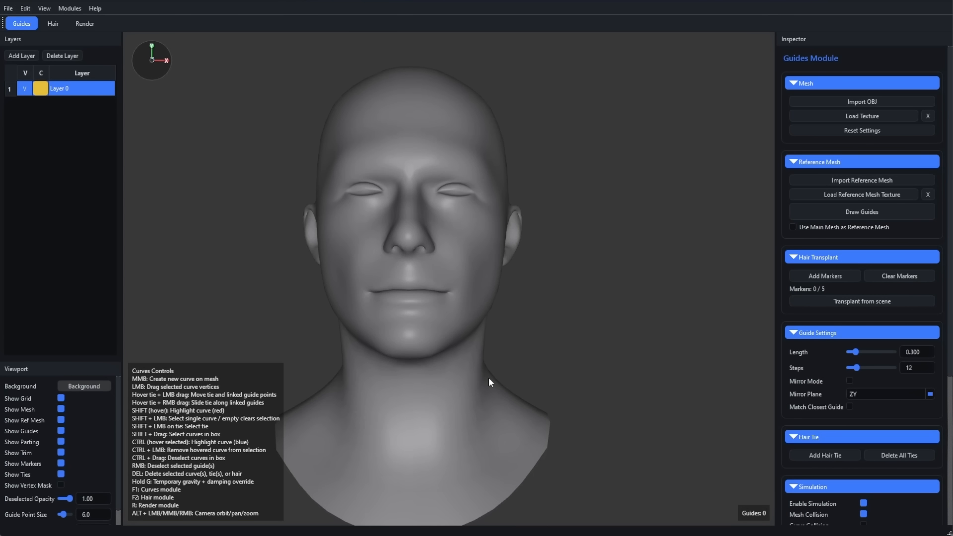
left_click_drag(489, 380, 574, 333, "alt")
right_click_drag(575, 329, 562, 348, "alt")
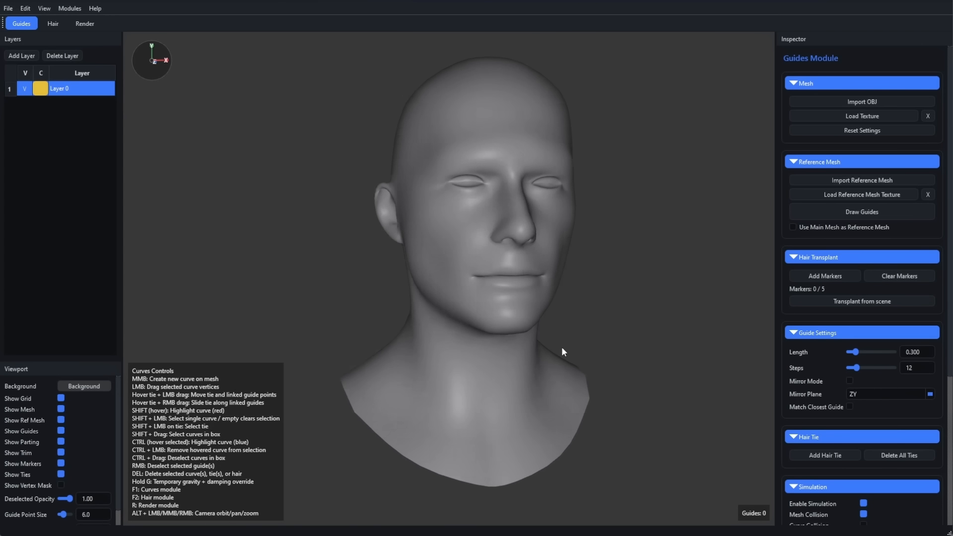
left_click_drag(561, 352, 523, 359, "alt")
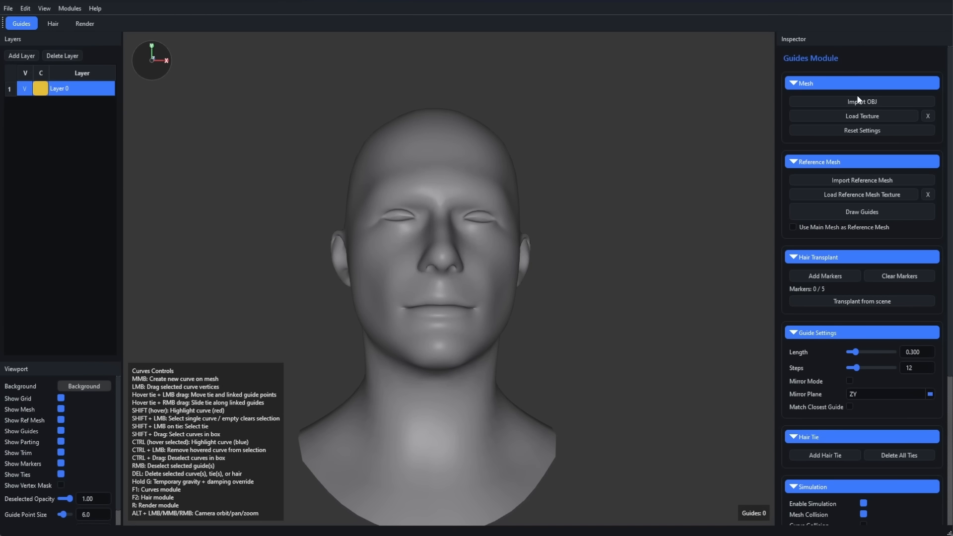
scroll(858, 99, "down", 5)
scroll(859, 102, "up", 5)
Use the main mesh as the reference mesh, activate Draw Guides, and draw guides around the ear and side of the head.
left_click_drag(628, 276, 586, 313, "alt")
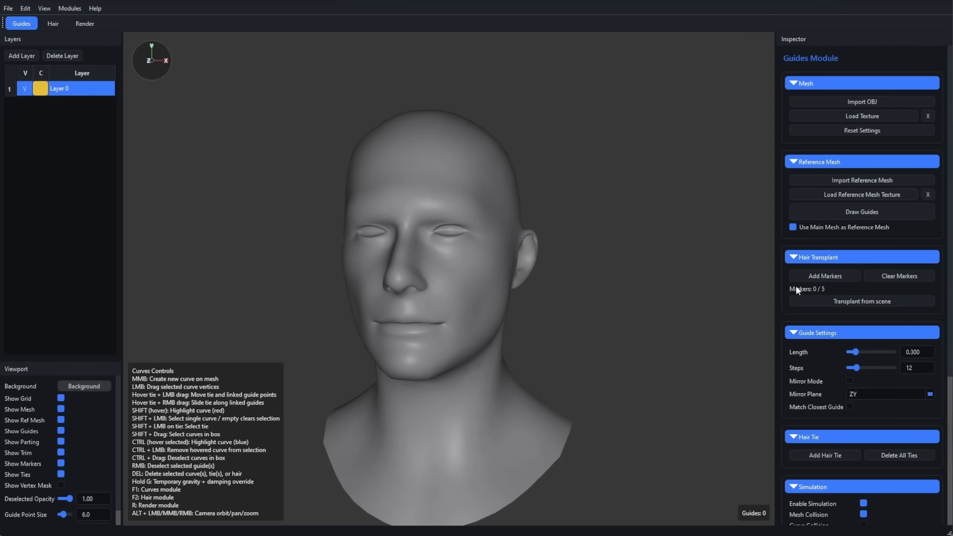
left_click(832, 215)
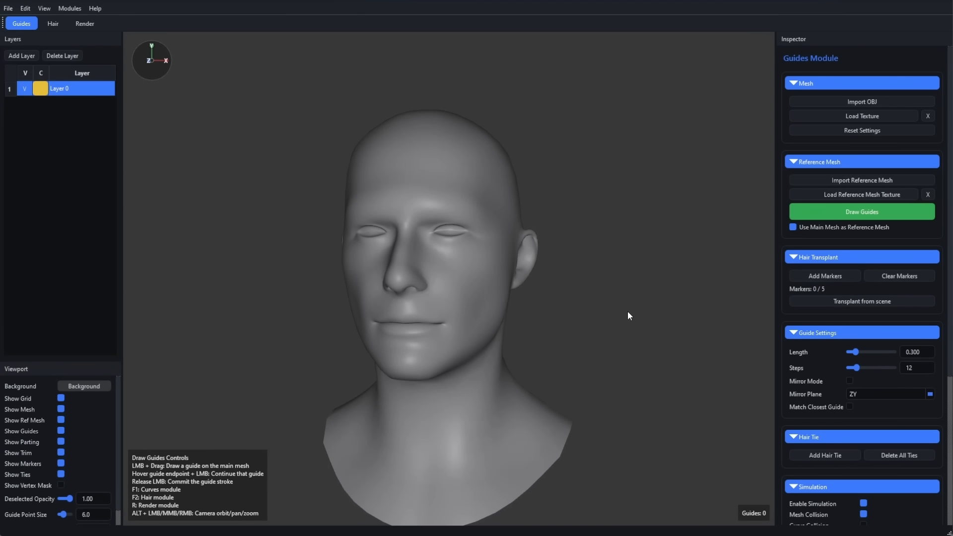
left_click_drag(637, 361, 514, 350, "alt")
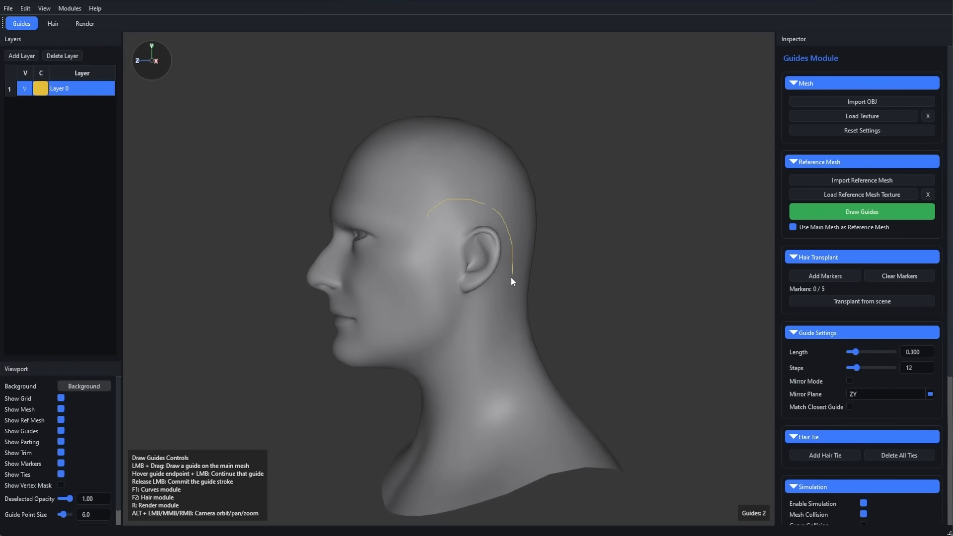
left_click_drag(649, 264, 645, 299, "alt")
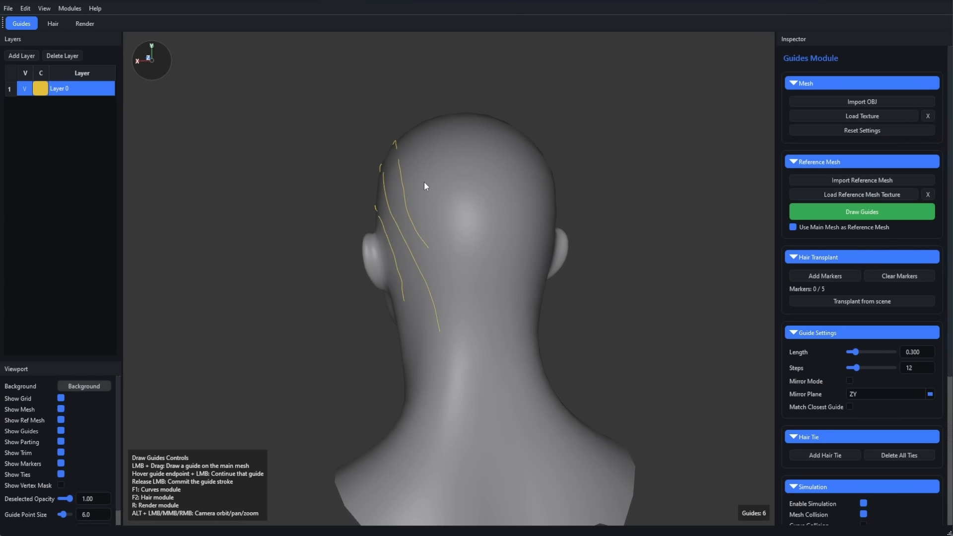
Draw several long guides flowing down the back of the head toward the neck.
left_click_drag(425, 203, 456, 263)
left_click_drag(450, 190, 479, 350)
left_click_drag(437, 274, 446, 387)
Try Mirror Mode for the guides across the ZY plane, and turn it off again.
scroll(805, 191, "down", 3)
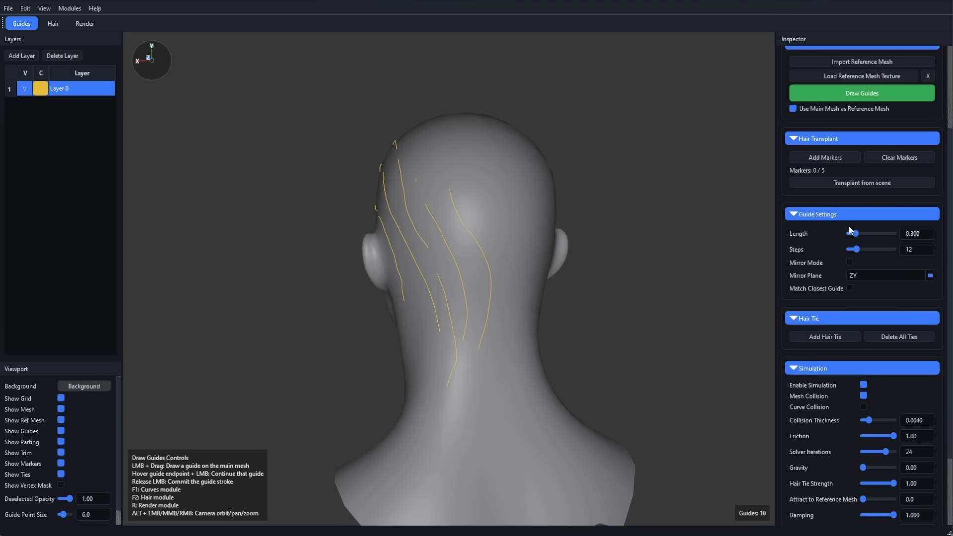
left_click(850, 262)
left_click_drag(602, 266, 544, 209, "alt")
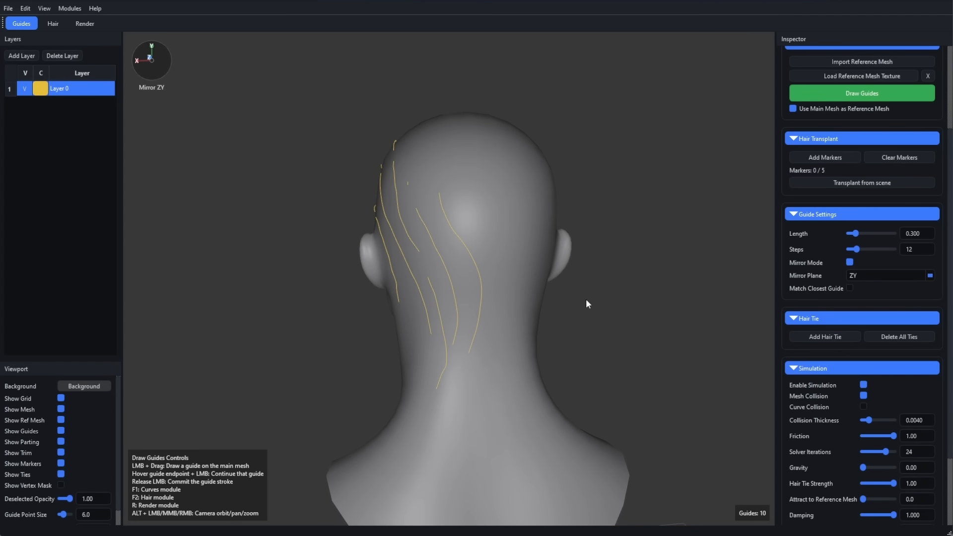
left_click(850, 262)
Draw guides running from front to back across the upper side and top of the head.
left_click_drag(726, 301, 383, 400, "alt")
left_click_drag(510, 357, 533, 320, "alt")
left_click_drag(395, 295, 493, 220)
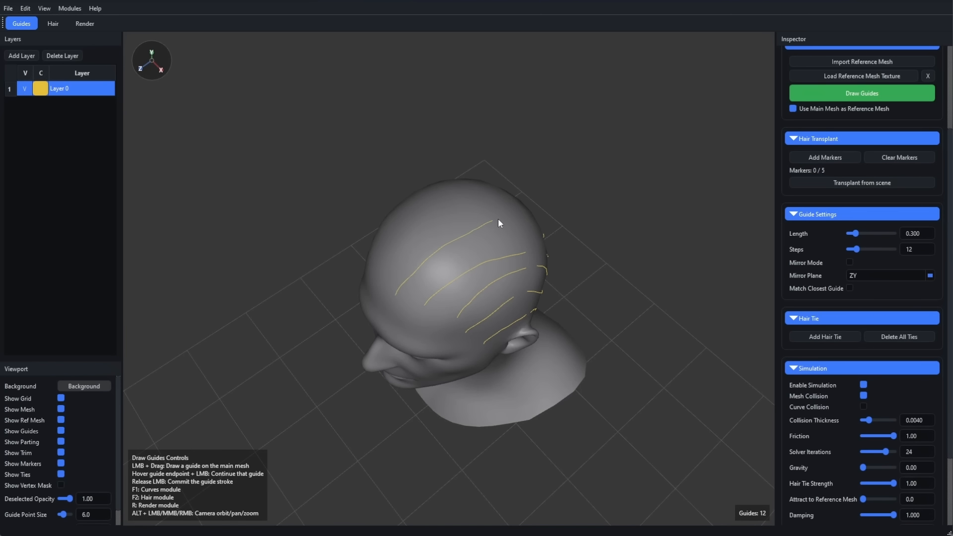
left_click_drag(595, 237, 479, 289, "alt")
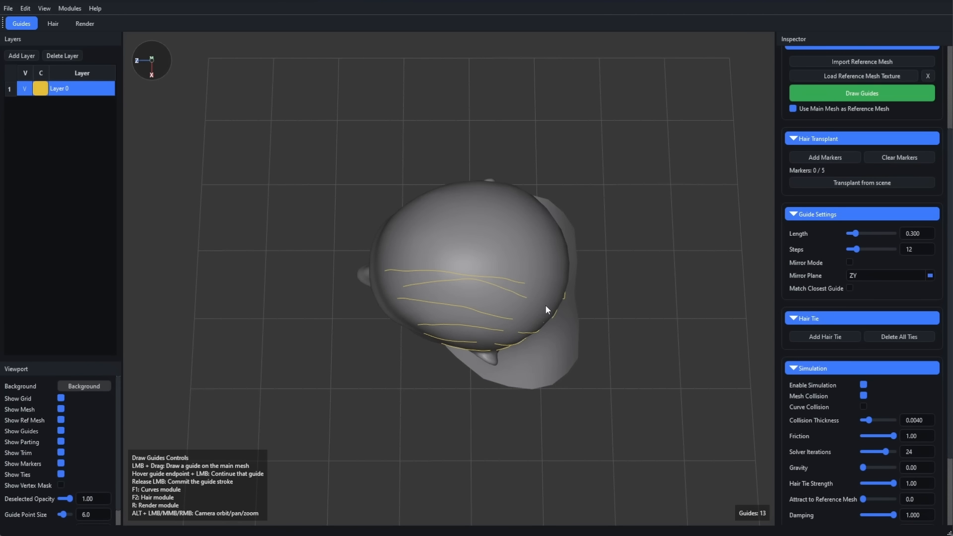
left_click_drag(408, 245, 508, 243)
left_click_drag(423, 231, 507, 228)
Go to the Hair module, activate Paint Mask, and fill the distribution mask with black to clear all hair.
mouse_move(511, 248)
left_mouse_down("alt")
mouse_move(494, 193)
mouse_move(394, 162)
mouse_move(387, 183)
left_mouse_up("alt")
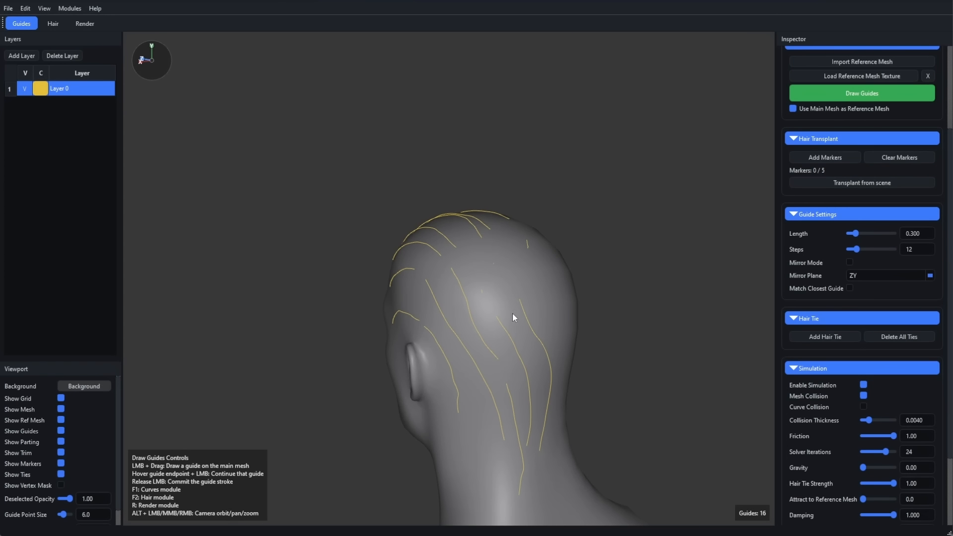
middle_click_drag(585, 387, 555, 330, "alt")
left_click_drag(555, 331, 677, 332, "alt")
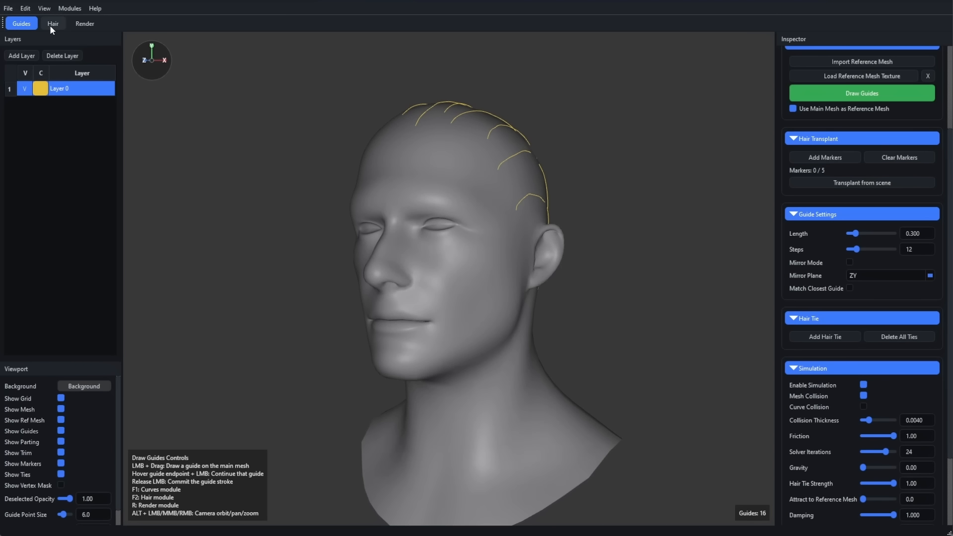
left_click(52, 26)
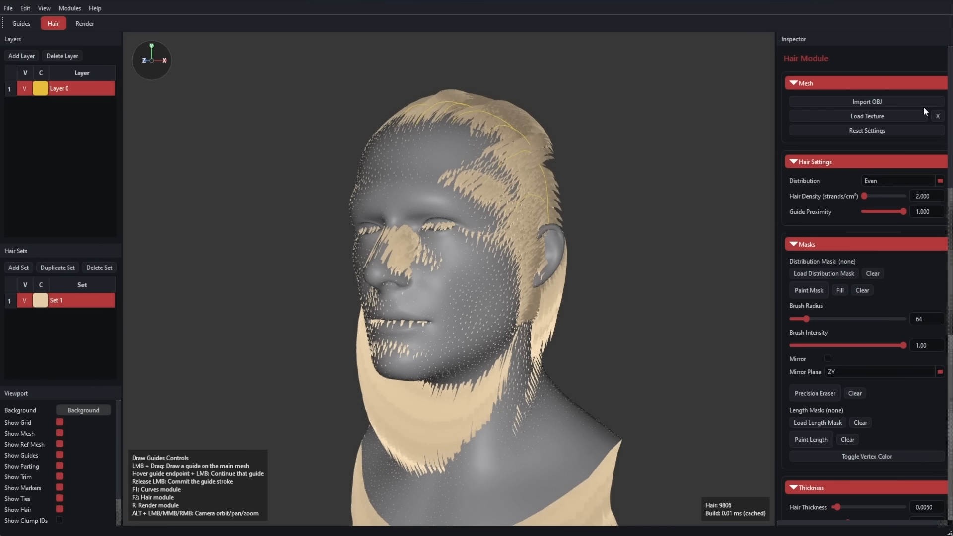
left_click(809, 290)
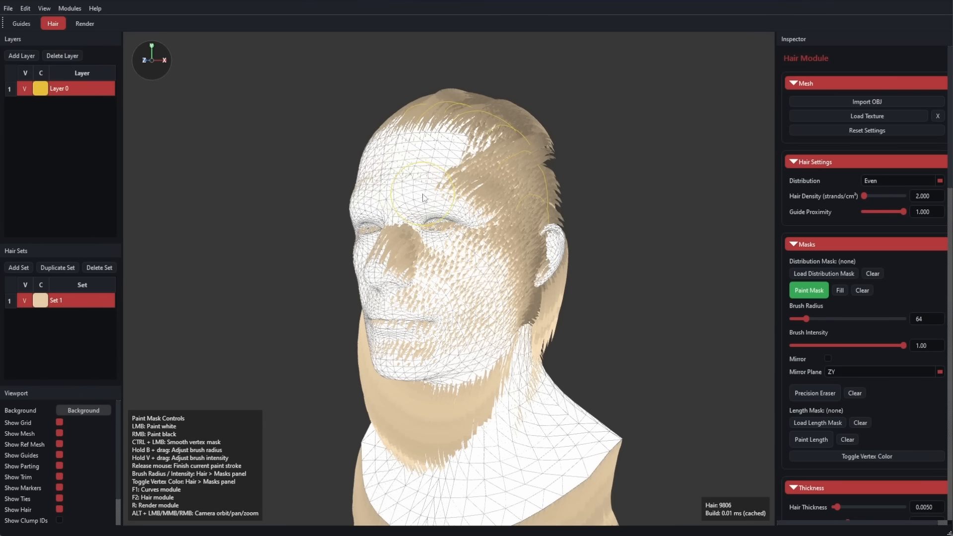
left_click(842, 292)
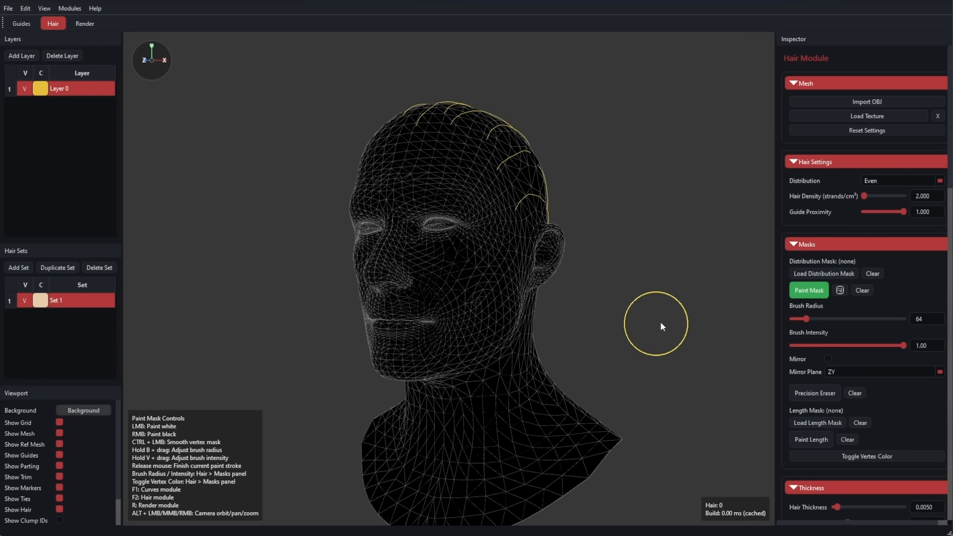
Paint the distribution mask white over the side, top and back of the scalp so hair grows there.
mouse_move(656, 323)
left_mouse_down("alt")
mouse_move(564, 387)
mouse_move(407, 260)
mouse_move(419, 279)
mouse_move(510, 304)
mouse_move(425, 224)
mouse_move(518, 240)
mouse_move(522, 262)
left_mouse_up("alt")
left_click_drag(581, 279, 529, 251, "alt")
mouse_move(422, 172)
left_mouse_down()
mouse_move(442, 188)
mouse_move(484, 300)
mouse_move(432, 158)
mouse_move(489, 224)
left_mouse_up()
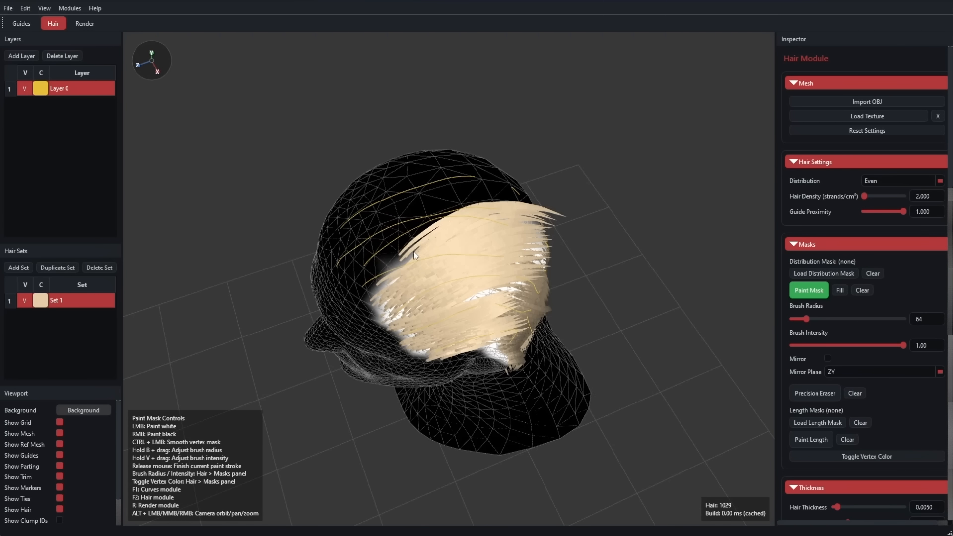
mouse_move(387, 248)
left_mouse_down()
mouse_move(366, 231)
mouse_move(478, 231)
mouse_move(521, 213)
left_mouse_up()
mouse_move(600, 275)
left_mouse_down("alt")
mouse_move(573, 239)
mouse_move(514, 253)
left_mouse_up("alt")
mouse_move(382, 128)
left_mouse_down()
mouse_move(439, 127)
mouse_move(415, 218)
left_mouse_up()
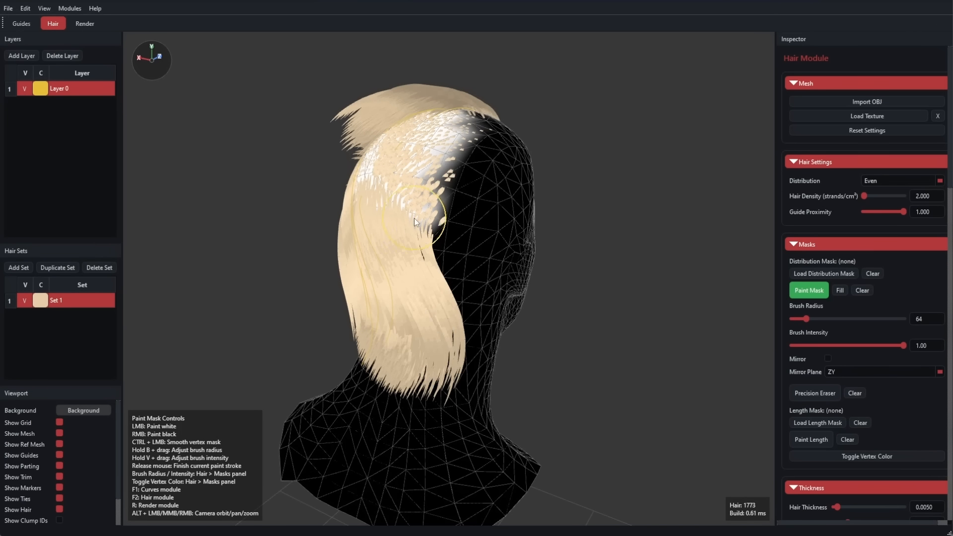
Set the hair thickness to 0.0010 and the mid thickness to 0.11.
left_click_drag(559, 253, 706, 227, "alt")
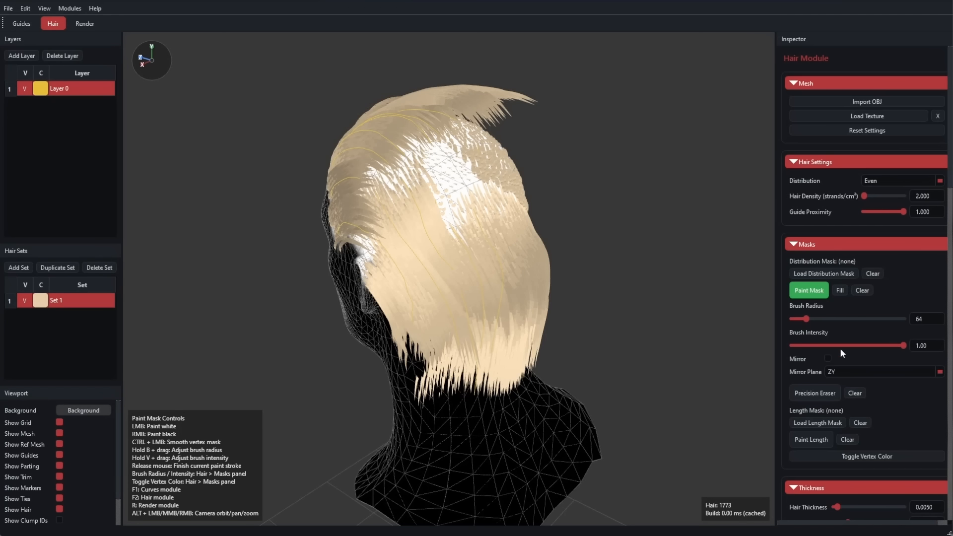
scroll(840, 347, "down", 5)
left_click_drag(705, 345, 759, 287, "alt")
left_click_drag(833, 272, 839, 290)
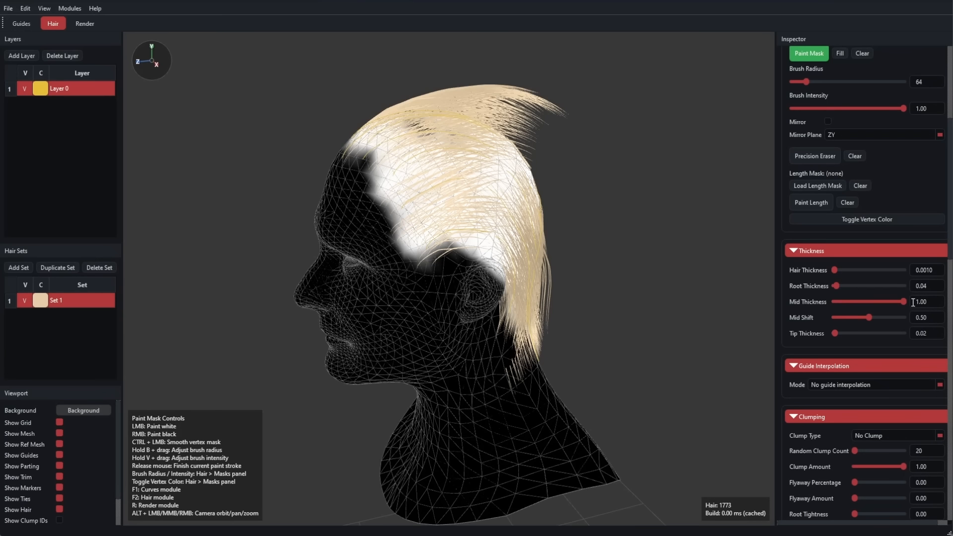
left_click_drag(904, 304, 841, 304)
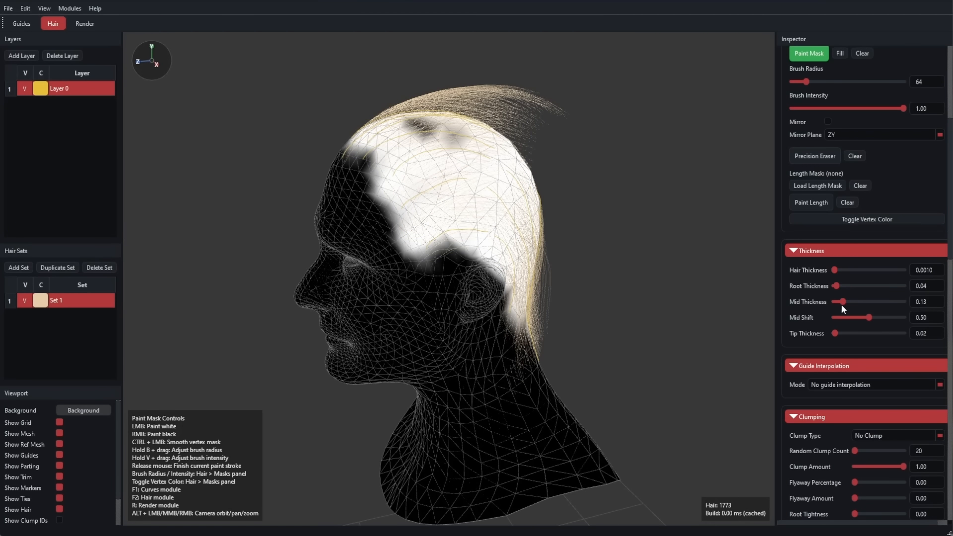
scroll(526, 232, "up", 6)
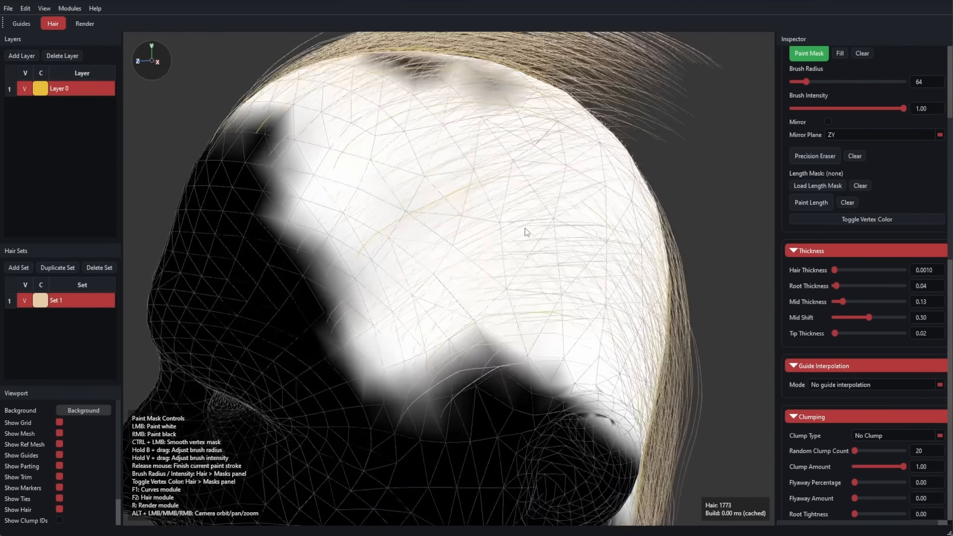
scroll(527, 232, "up", 1)
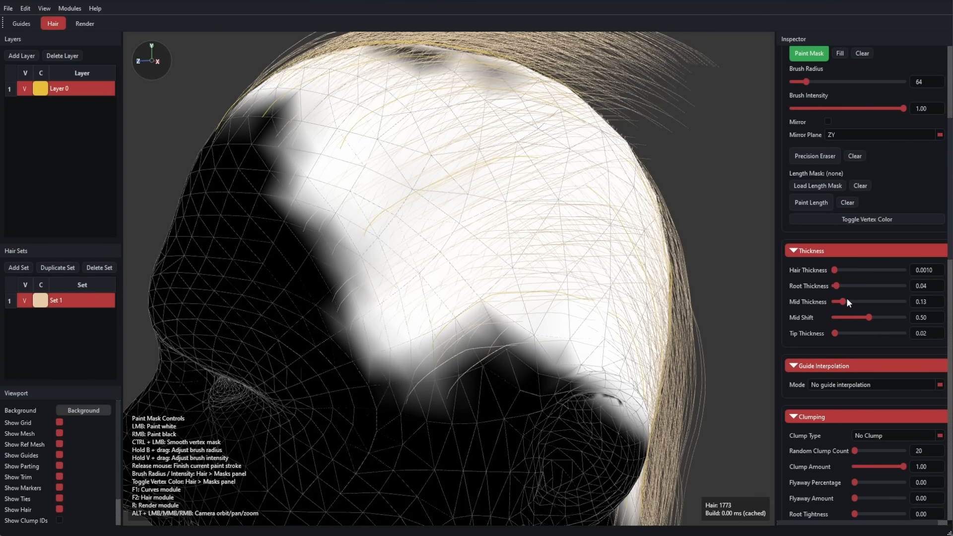
left_click_drag(847, 299, 841, 303)
Enable Push Out for the hair and set its root amount to 1.94.
scroll(589, 342, "down", 7)
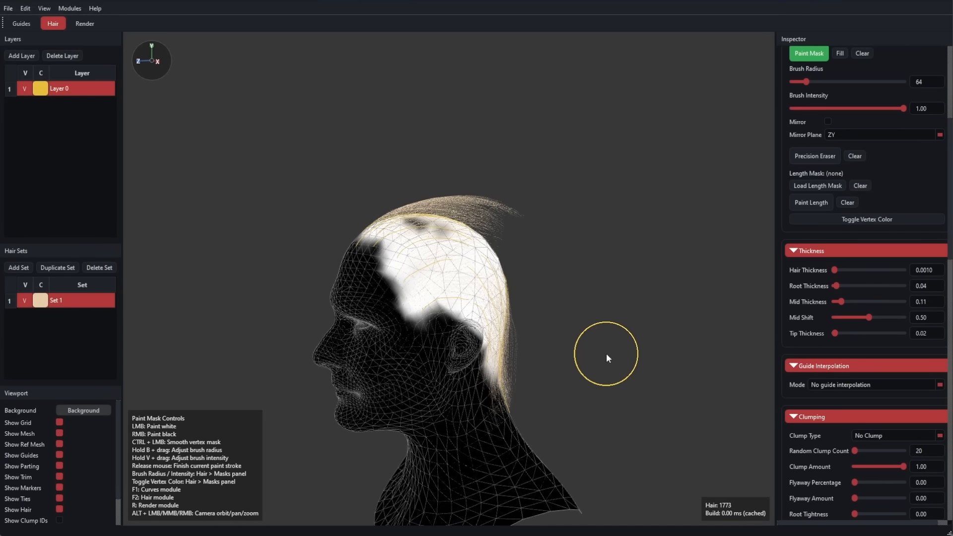
scroll(833, 381, "down", 3)
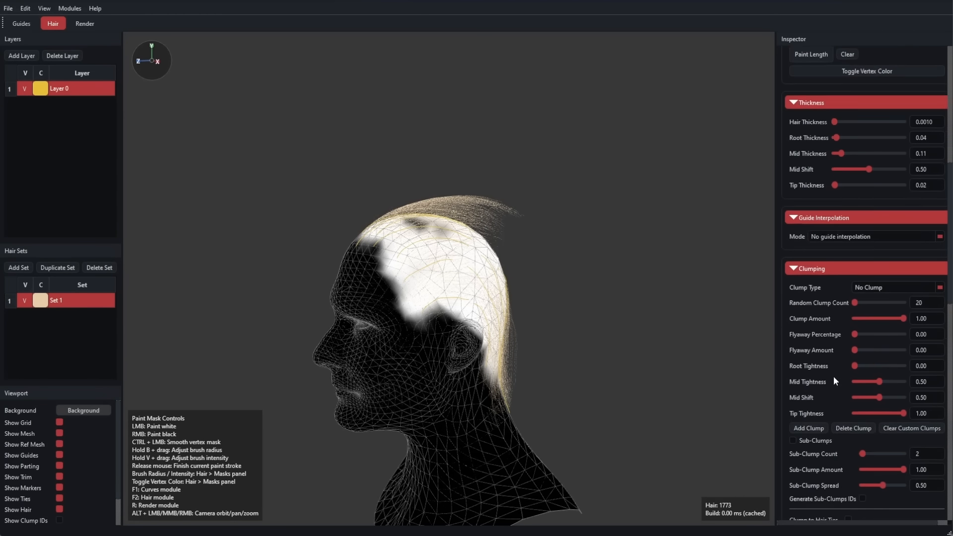
scroll(833, 377, "down", 6)
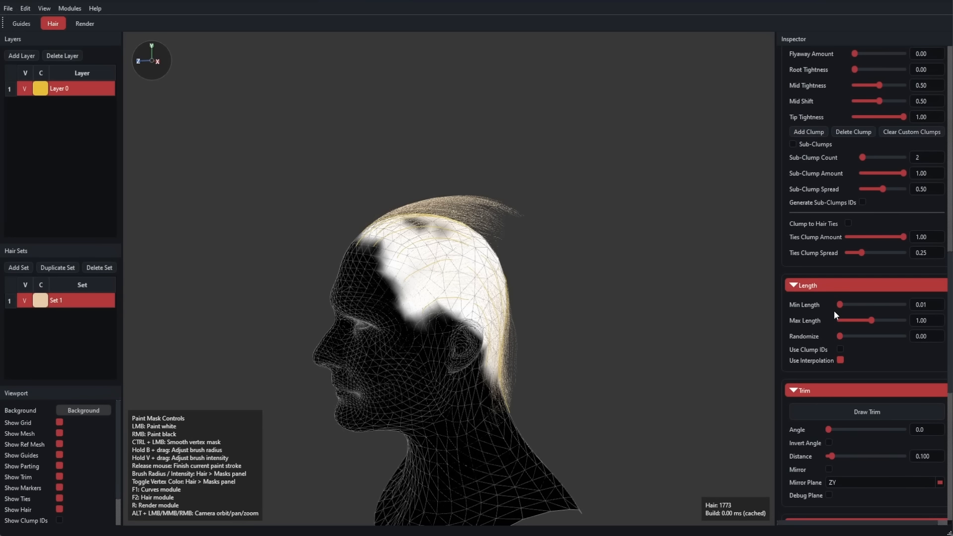
scroll(856, 367, "down", 8)
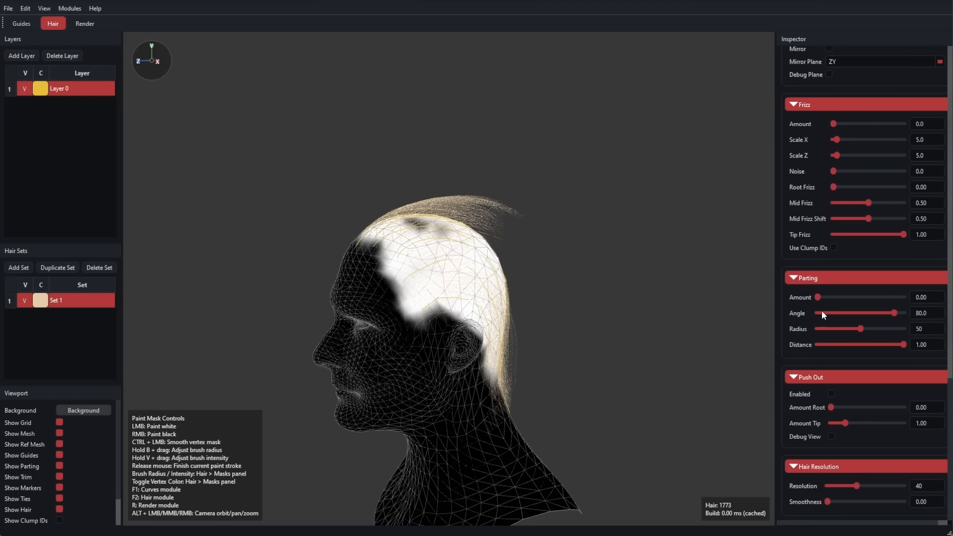
left_click_drag(828, 407, 841, 407)
left_click(831, 393)
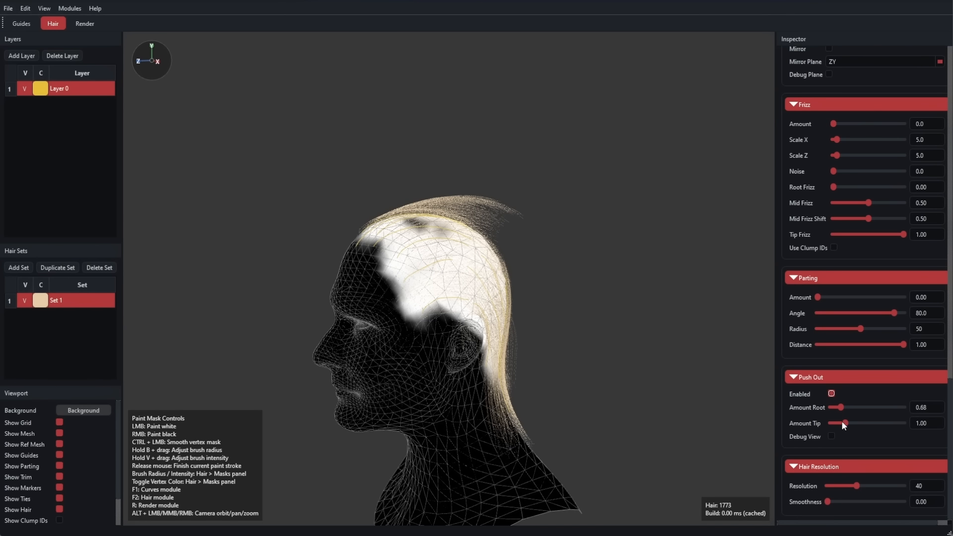
left_click_drag(854, 411, 859, 408)
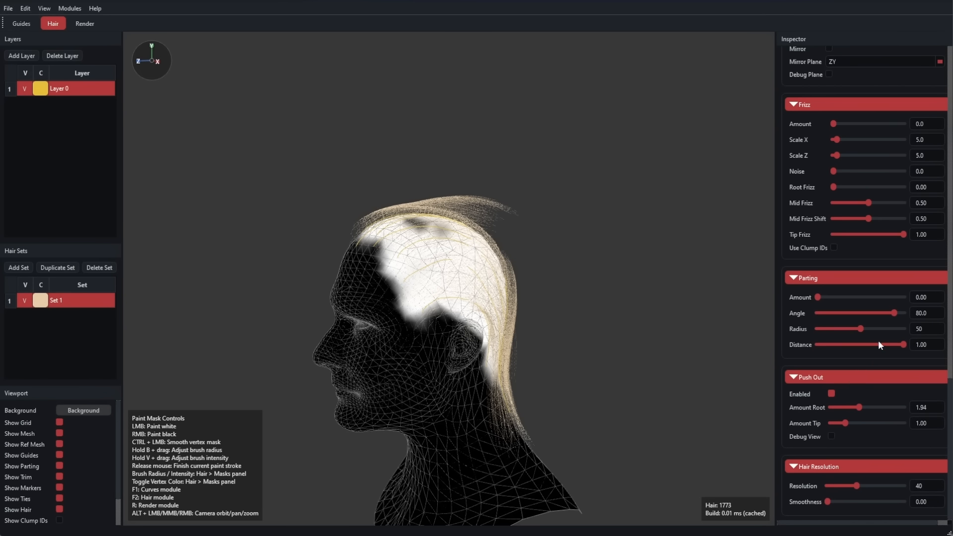
Set the hair thickness to 0.0080.
scroll(877, 340, "up", 20)
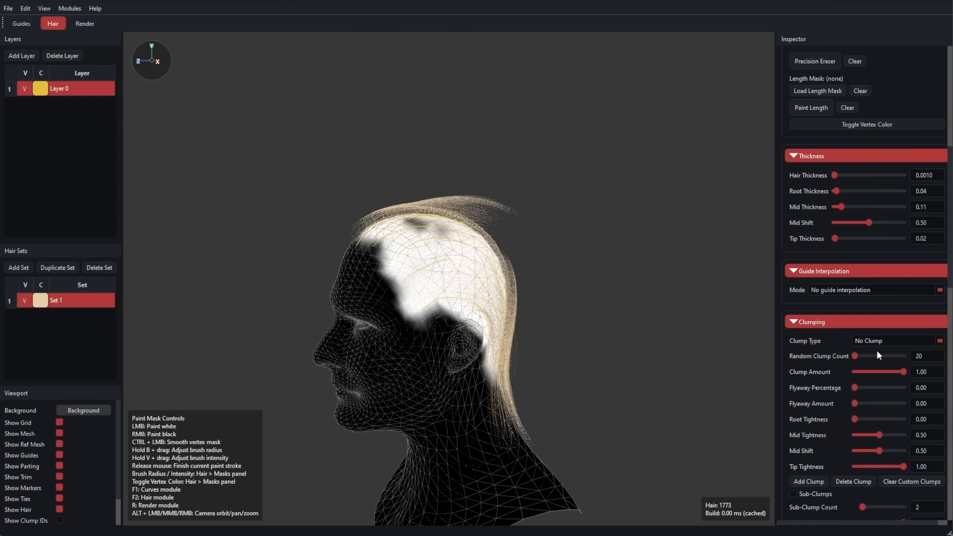
scroll(876, 350, "up", 5)
left_click_drag(836, 354, 838, 351)
right_click_drag(491, 228, 500, 202, "alt")
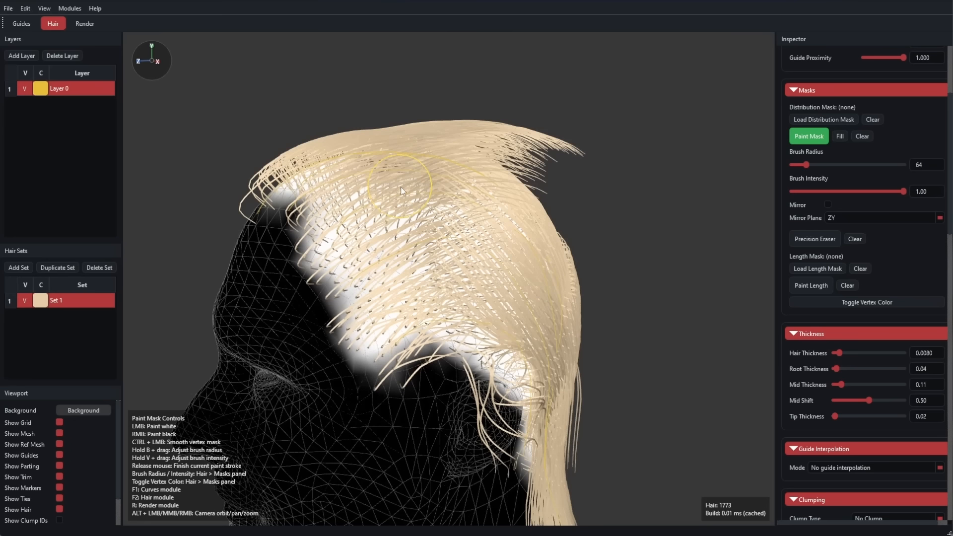
mouse_move(501, 203)
left_mouse_down("alt")
mouse_move(532, 209)
mouse_move(404, 214)
mouse_move(489, 199)
mouse_move(499, 206)
left_mouse_up("alt")
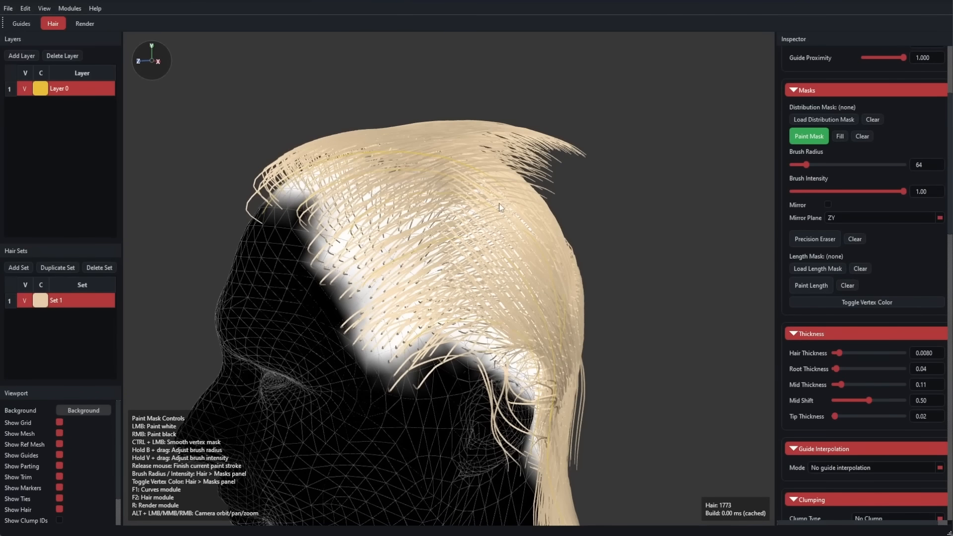
Visit the Render module briefly, return to the Hair module, and make sure Paint Mask is off.
left_click(83, 24)
left_click(55, 25)
left_click(793, 293)
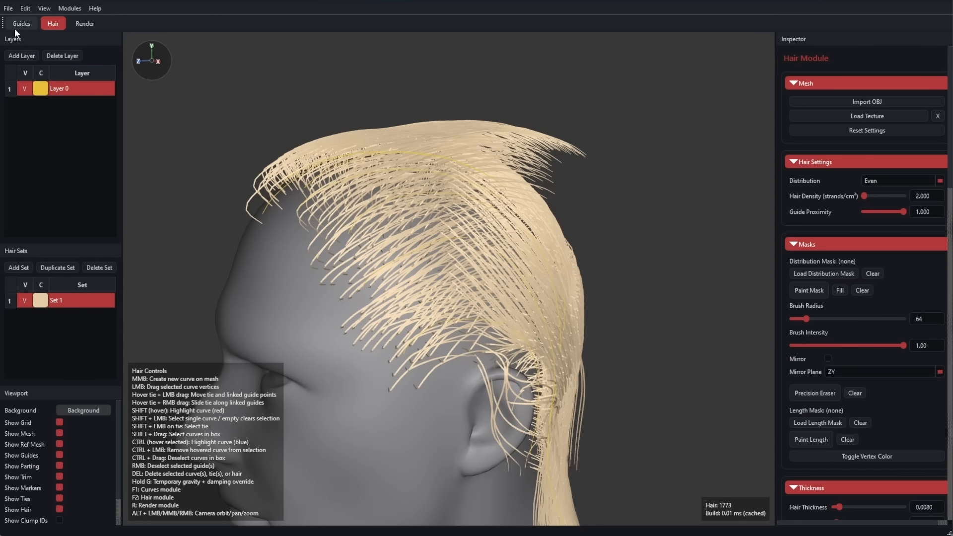
In the Guides module, select the guide on the upper side of the head and pull its tip slightly backward.
left_click(20, 25)
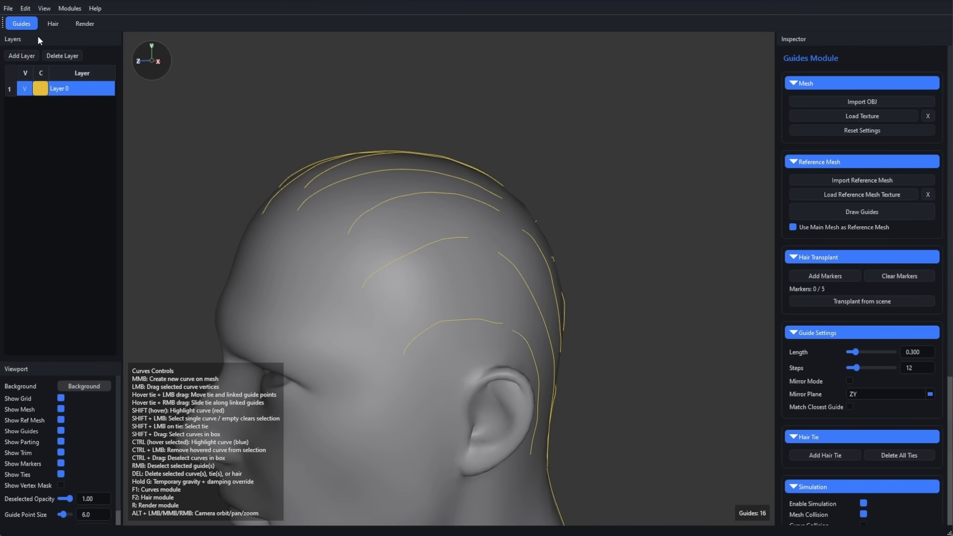
left_click(472, 197, "shift")
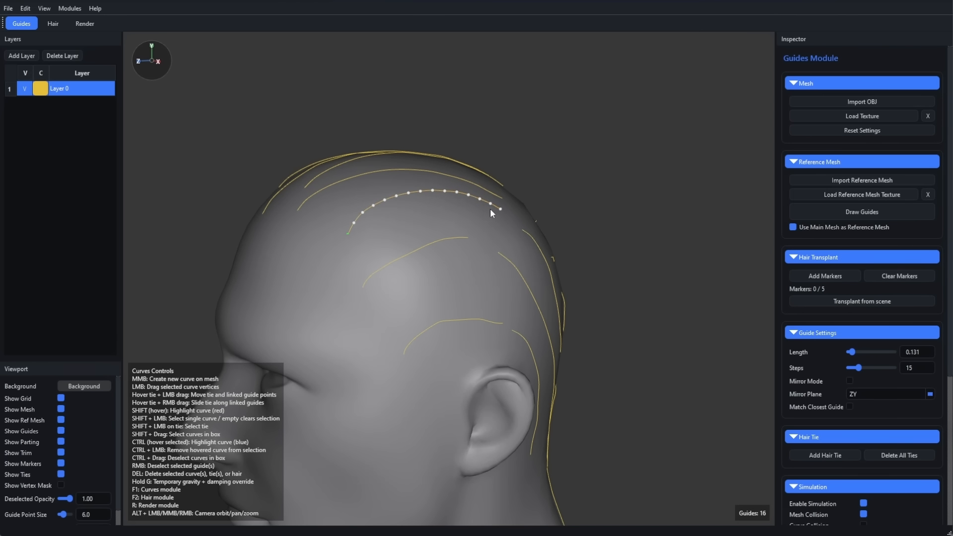
left_click_drag(500, 210, 509, 206)
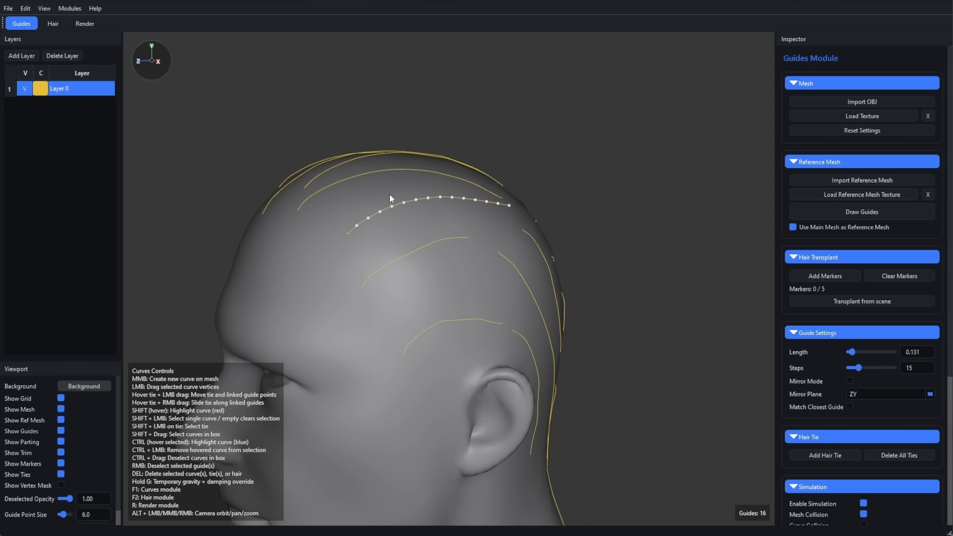
Add two guides on top of the head to the selection and reshape the three selected guides, lifting the front of the topmost one.
left_click(354, 181, "shift")
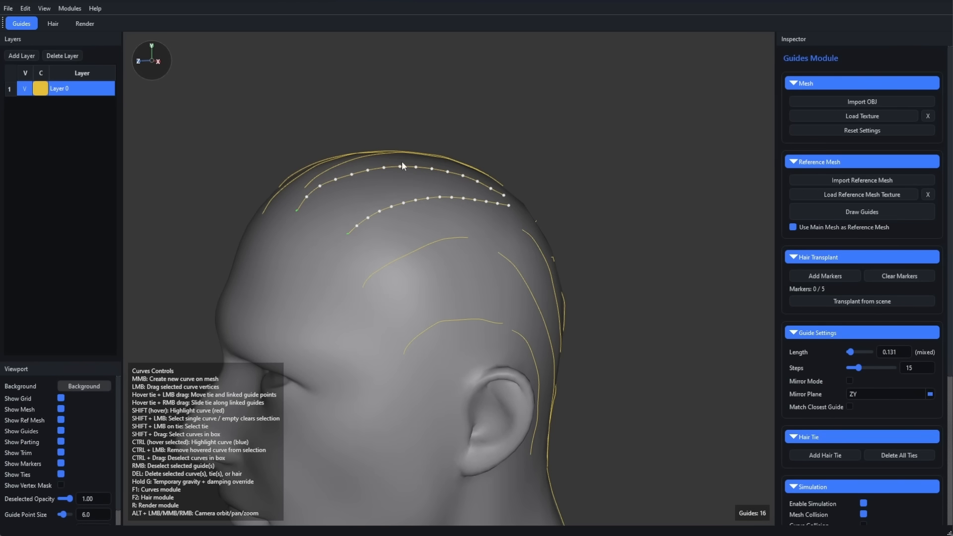
left_click(293, 180, "shift")
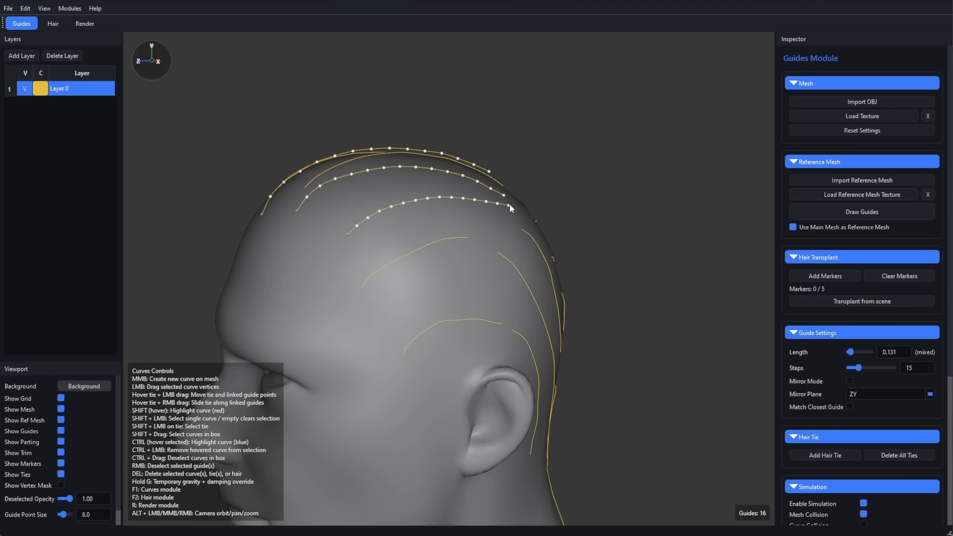
left_click_drag(508, 205, 511, 199)
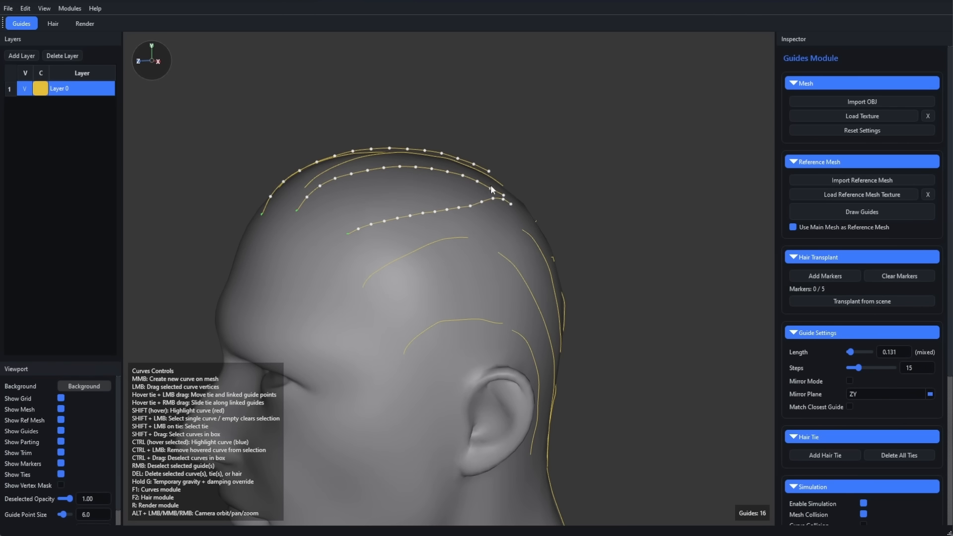
left_click_drag(464, 176, 464, 165)
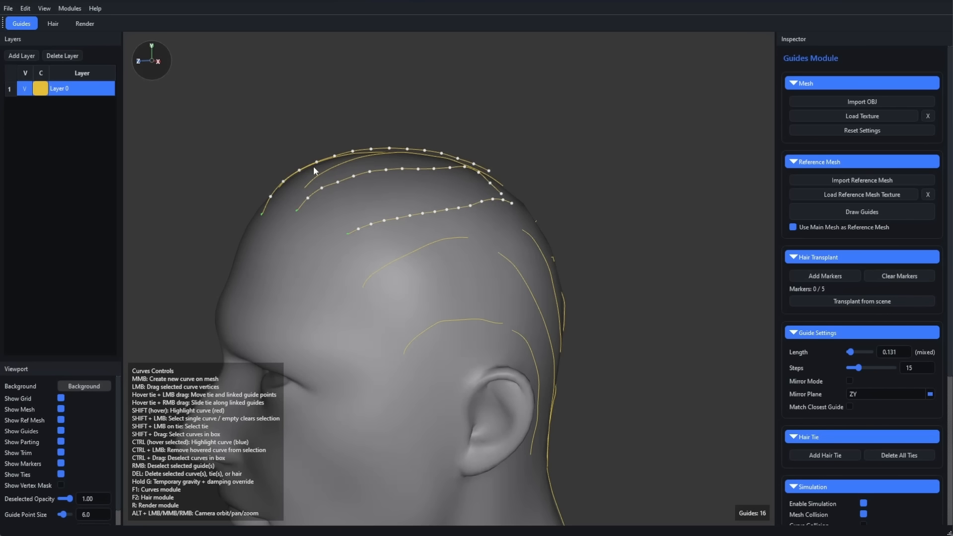
left_click_drag(300, 170, 271, 140)
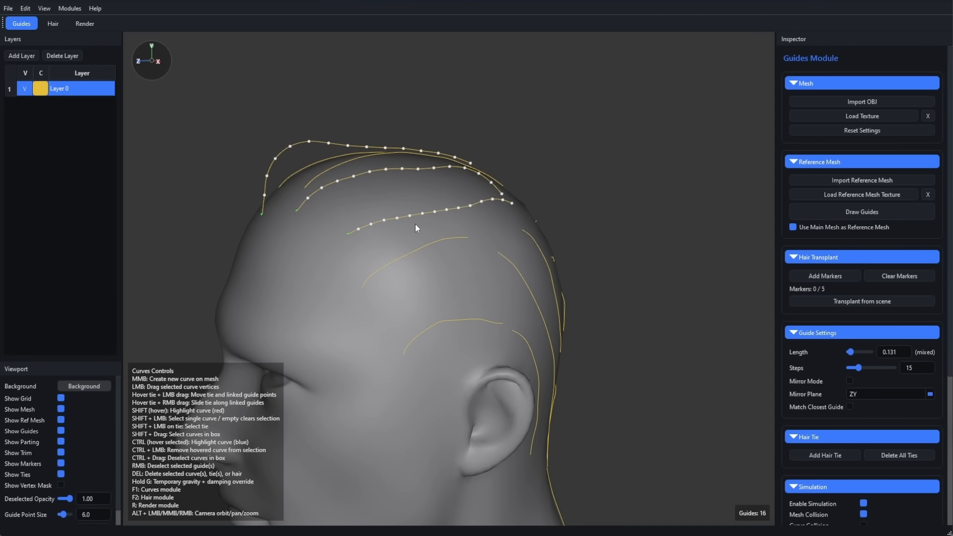
left_click_drag(371, 367, 499, 371, "alt")
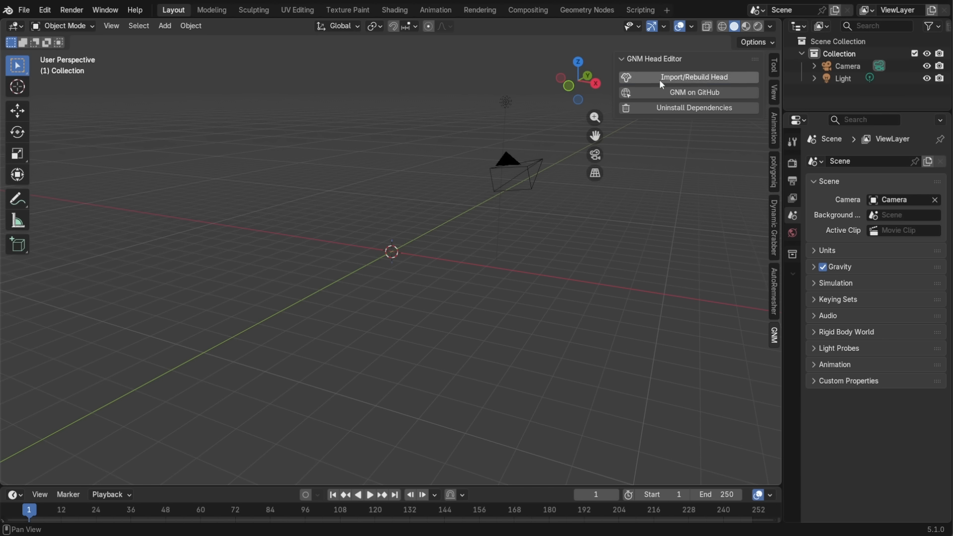
Switch to Blender and import a head with the GNM Head Editor.
left_click(665, 78)
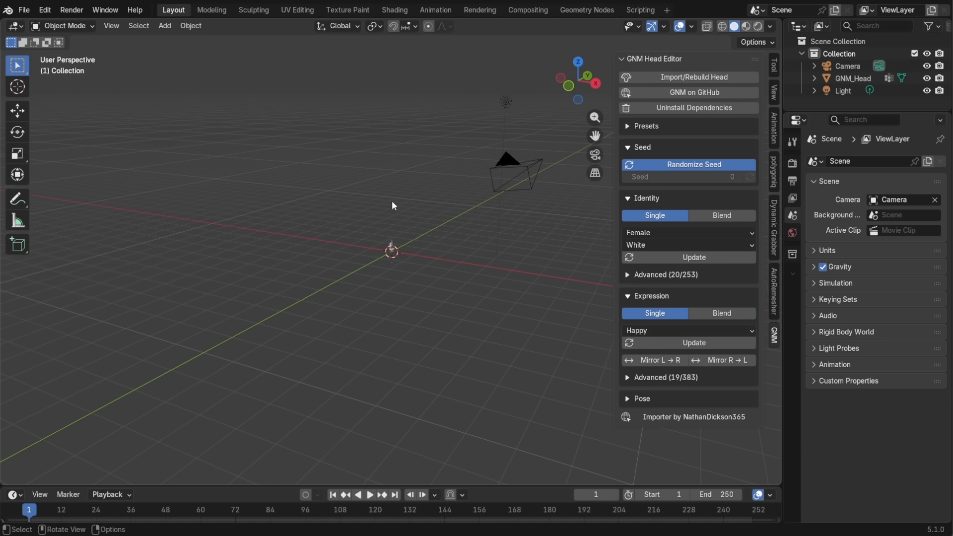
scroll(416, 228, "up", 7)
scroll(401, 209, "up", 6)
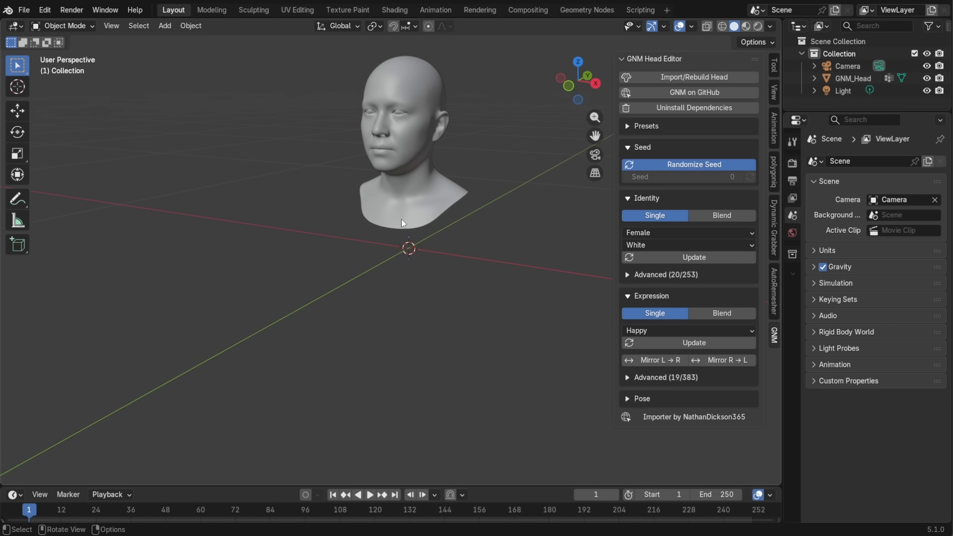
middle_click_drag(401, 219, 432, 316, "shift")
scroll(445, 270, "up", 2)
scroll(445, 270, "up", 2)
middle_click_drag(445, 271, 410, 283, "shift")
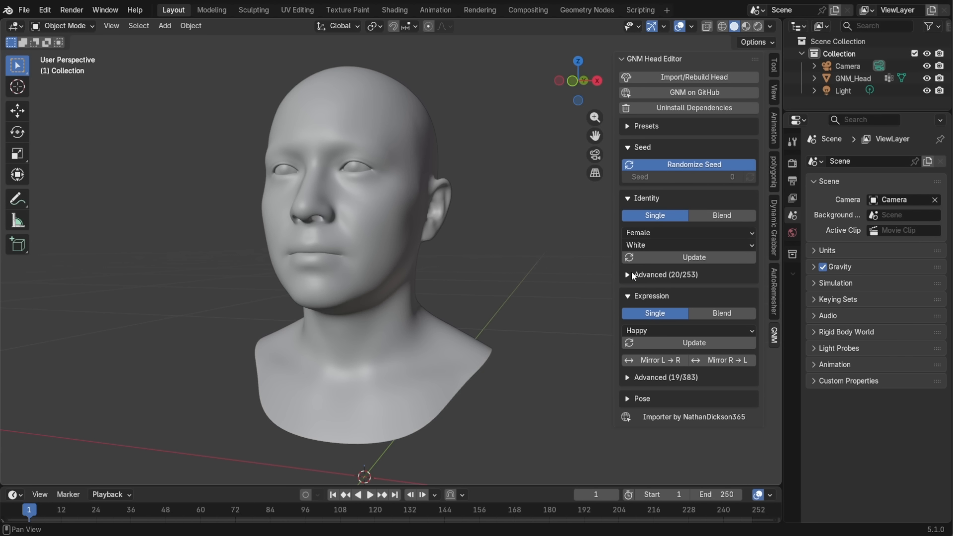
Regenerate the head's random identity repeatedly for the Female and White settings to get a different face.
left_click(650, 257)
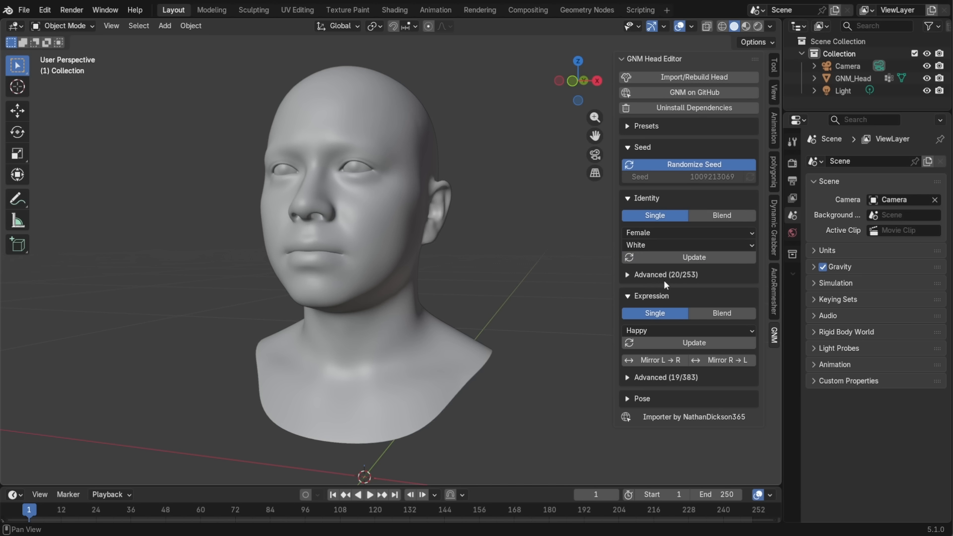
left_click(662, 256)
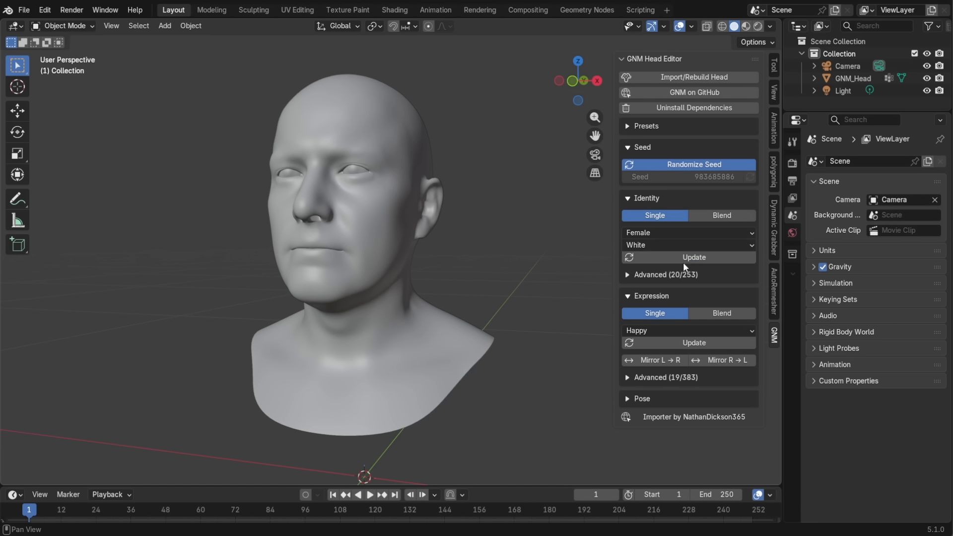
left_click(680, 259)
left_click(678, 258)
left_click(678, 259)
left_click(679, 258)
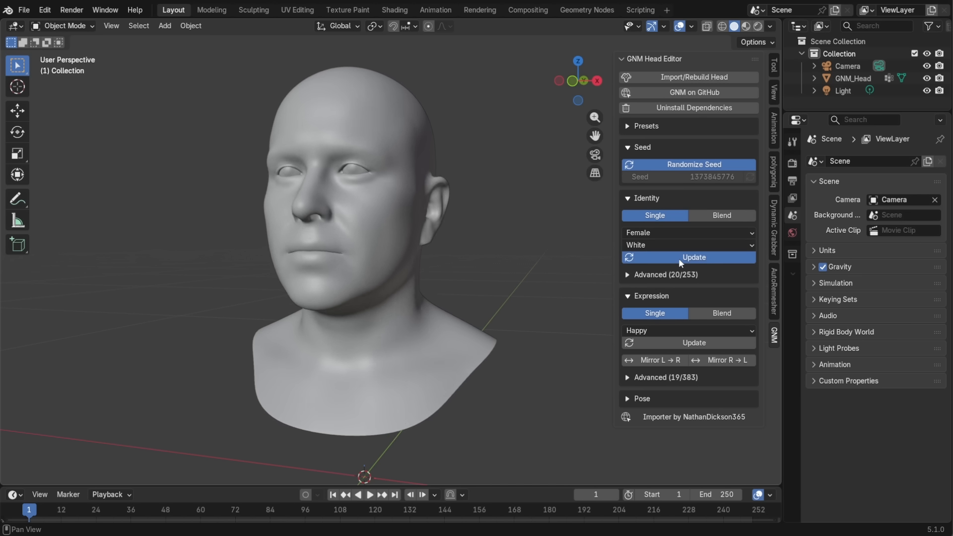
left_click(678, 258)
left_click(678, 259)
left_click(679, 259)
left_click(678, 258)
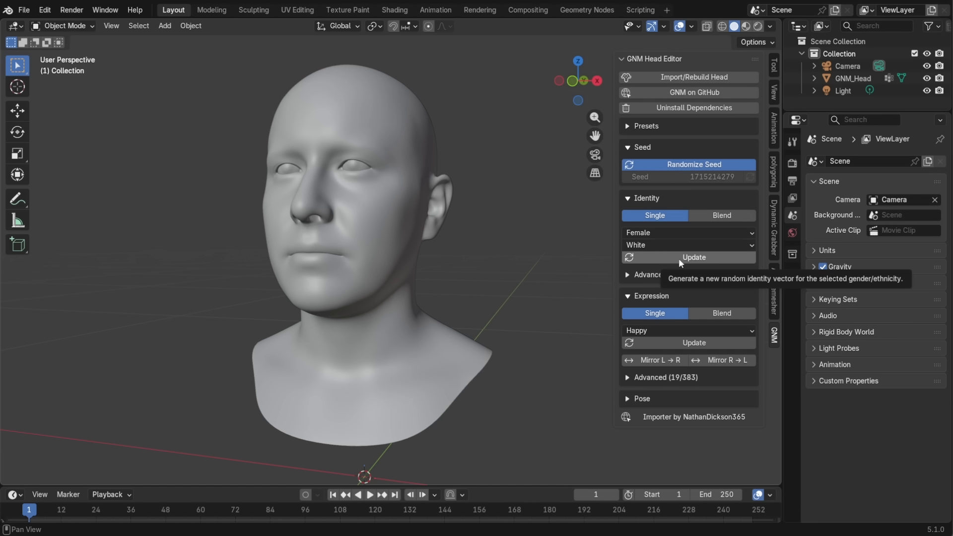
left_click(678, 258)
left_click(678, 258)
left_click(679, 258)
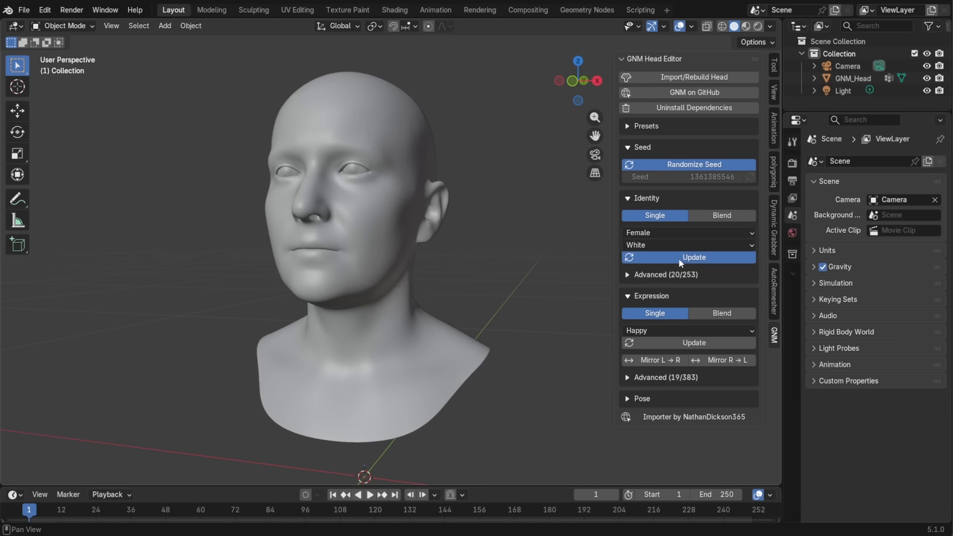
left_click(678, 258)
left_click(678, 258)
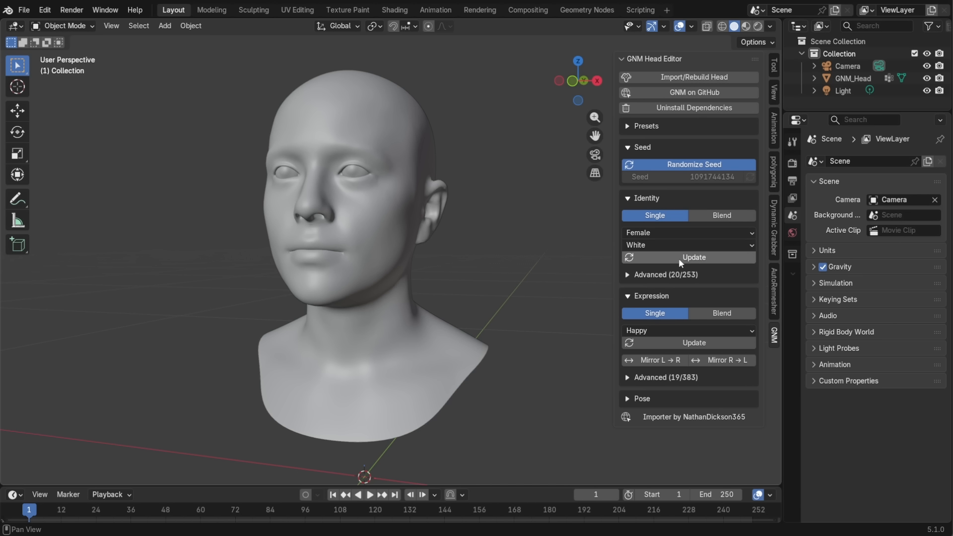
Select the GNM_Head object and set its scale to 200 on X, Y and Z.
left_click(365, 300)
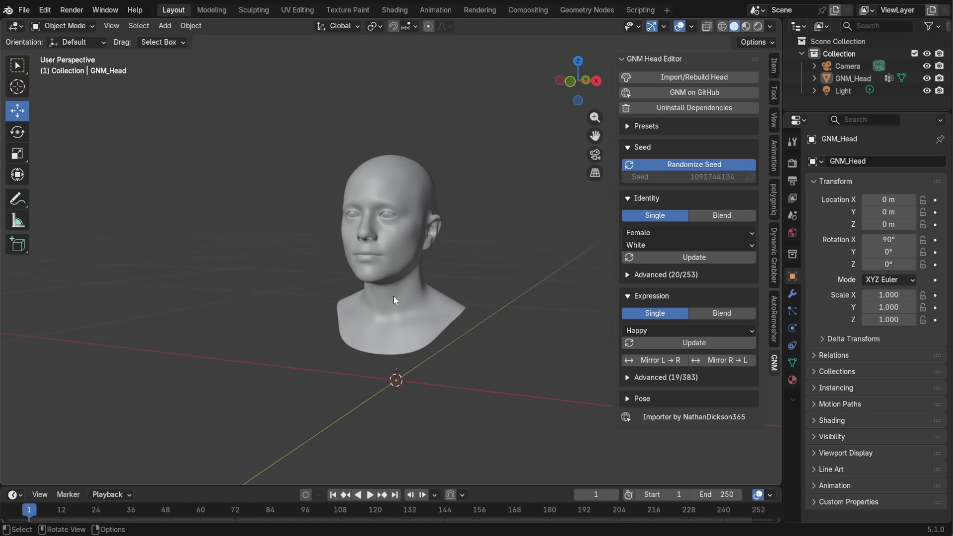
middle_click_drag(394, 296, 342, 309)
left_click(341, 309)
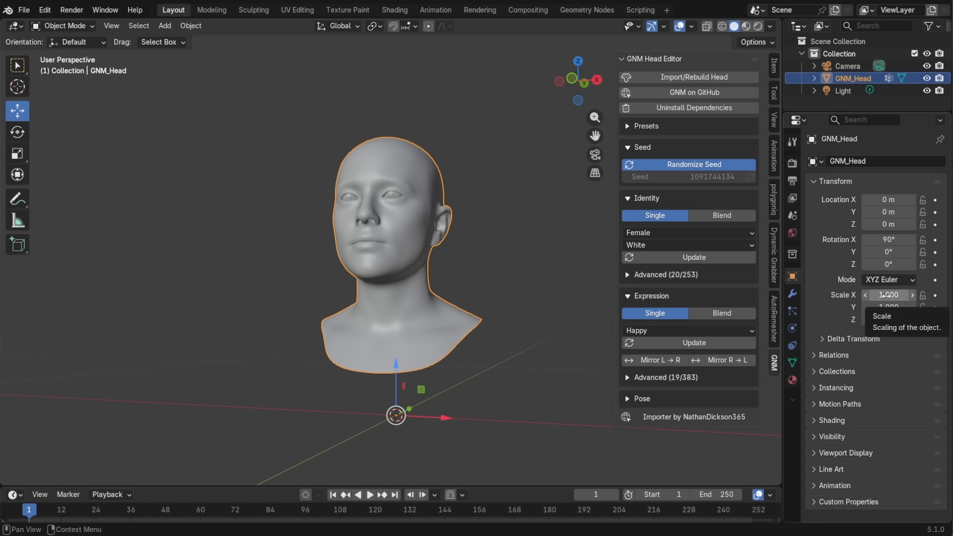
scroll(451, 366, "down", 5)
scroll(374, 352, "up", 6)
middle_click_drag(451, 366, 836, 357)
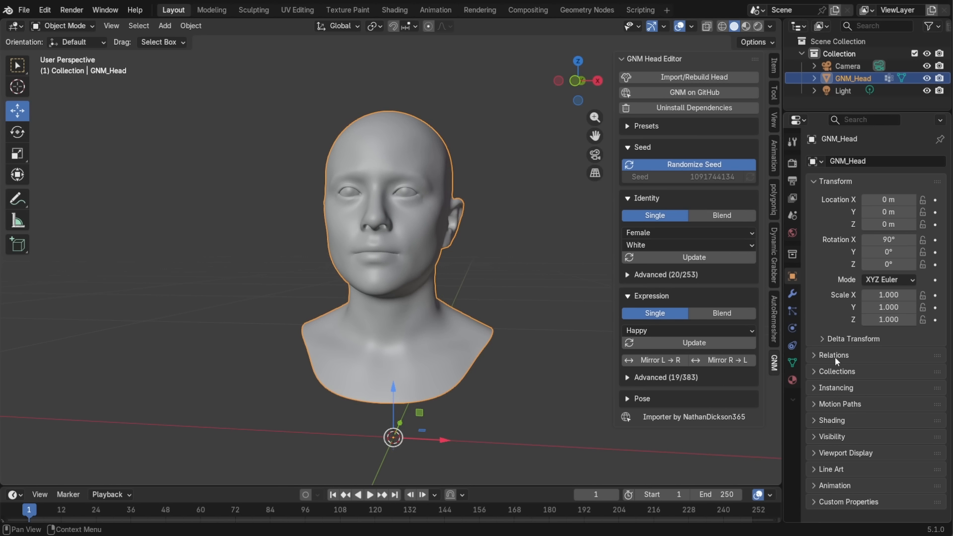
left_click(895, 295)
type("200")
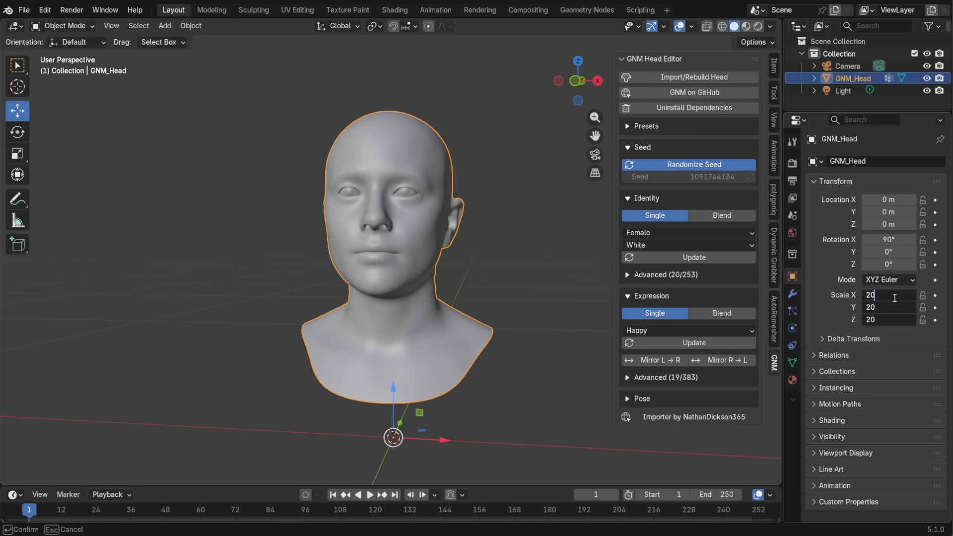
key("Return")
Apply all transforms to the GNM_Head object.
key("alt+a")
scroll(429, 251, "down", 8)
middle_click_drag(429, 251, 426, 284, "alt")
scroll(426, 284, "down", 10)
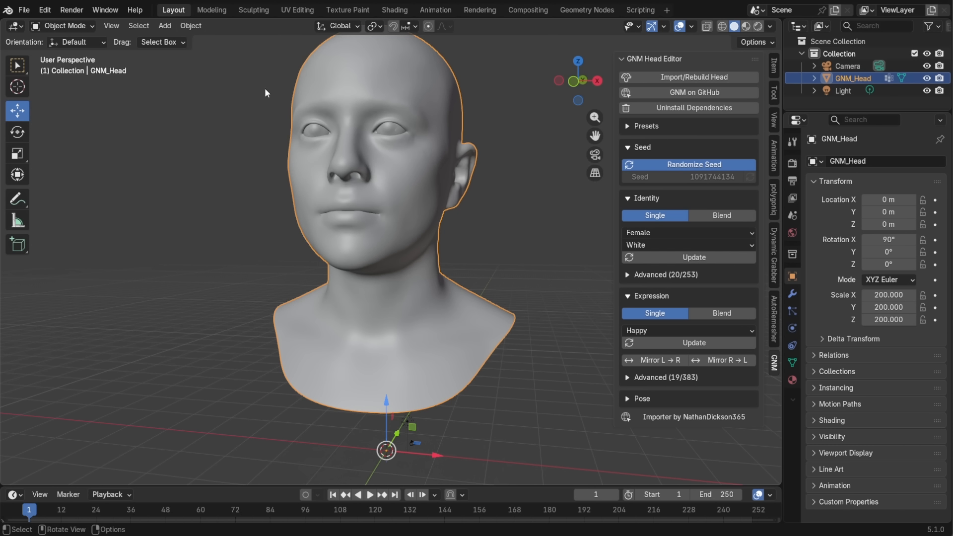
left_click(190, 27)
mouse_move(233, 90)
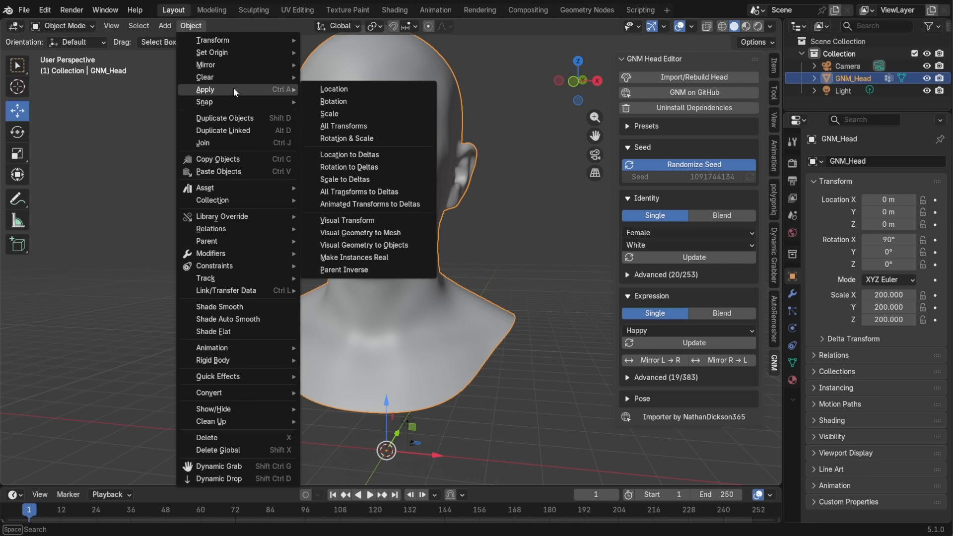
left_click(360, 127)
scroll(437, 259, "down", 4)
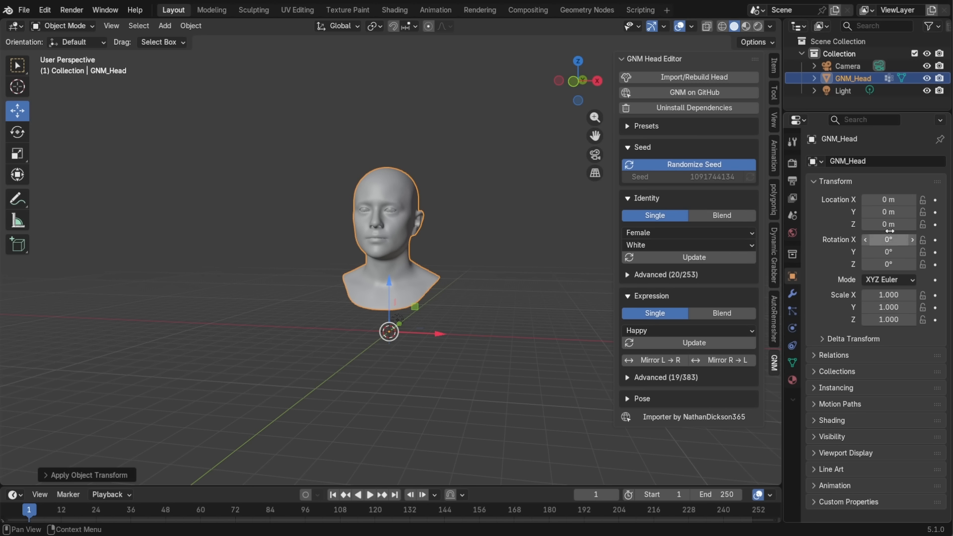
Export the GNM_Head mesh from Blender for use in Sisir.
left_click(403, 284)
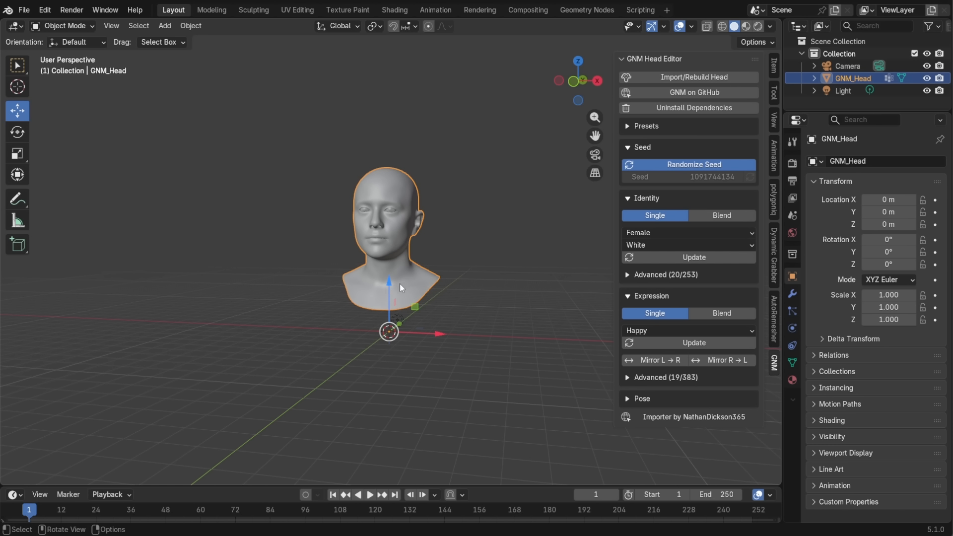
left_click(27, 10)
mouse_move(64, 195)
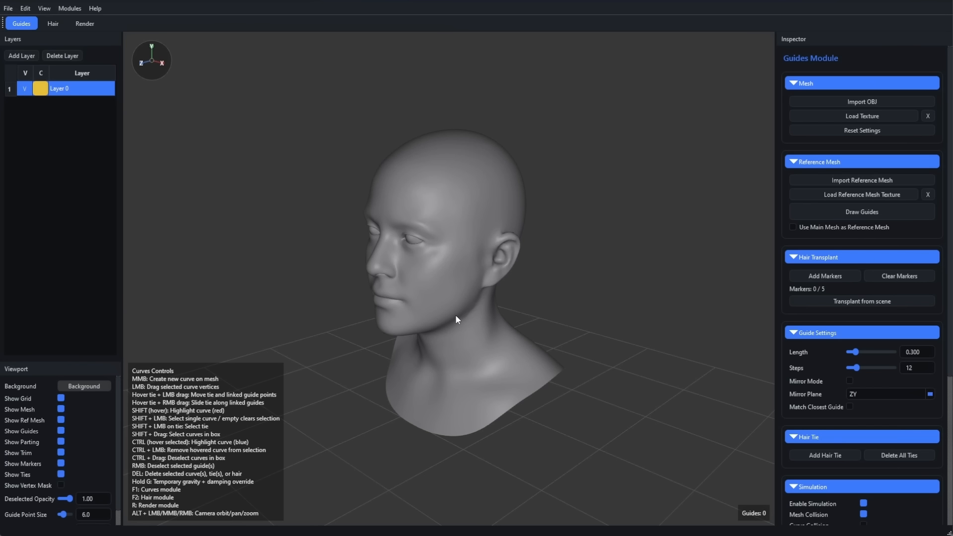
Switch to Sisir, add a guide curve at the forehead hairline and bend it back over the crown.
left_click_drag(455, 315, 470, 275, "alt")
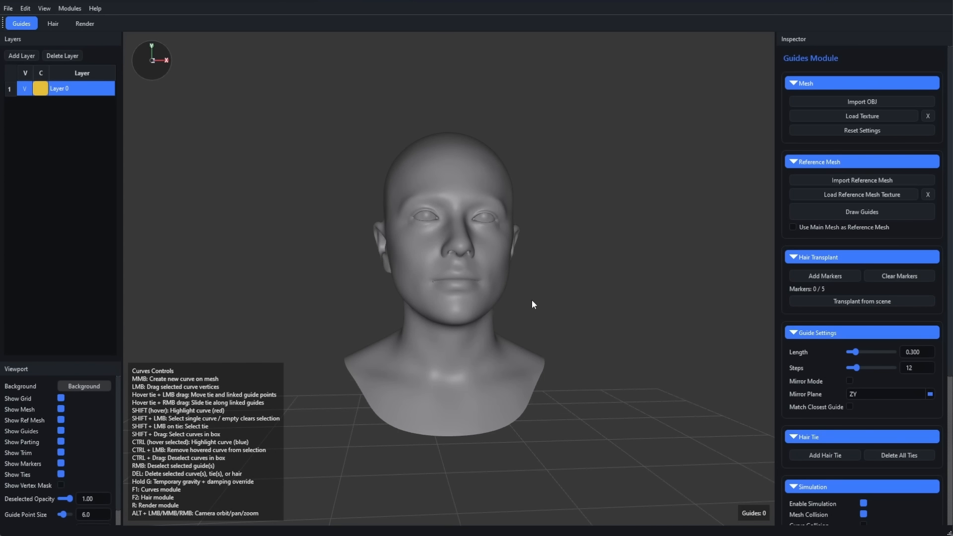
left_click_drag(556, 301, 505, 335, "alt")
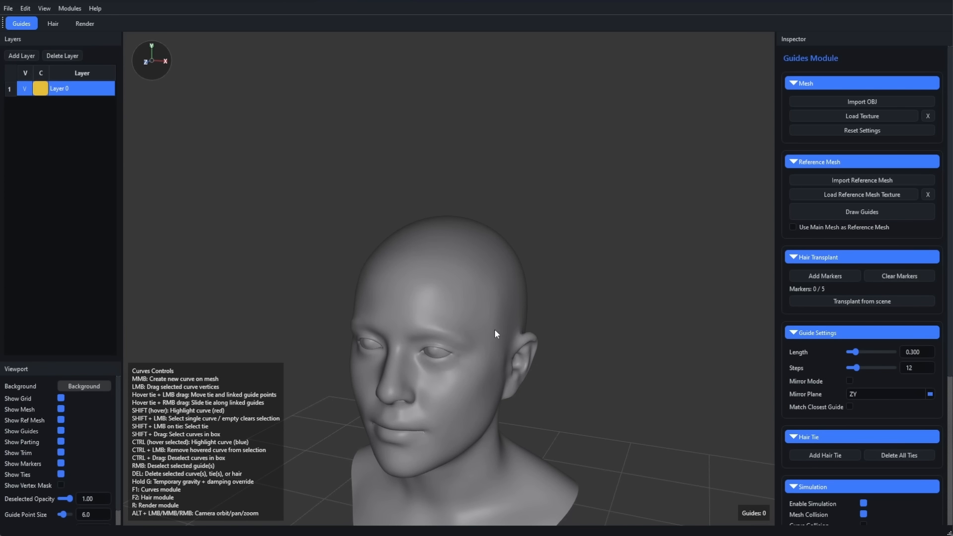
left_click_drag(496, 330, 526, 332, "alt")
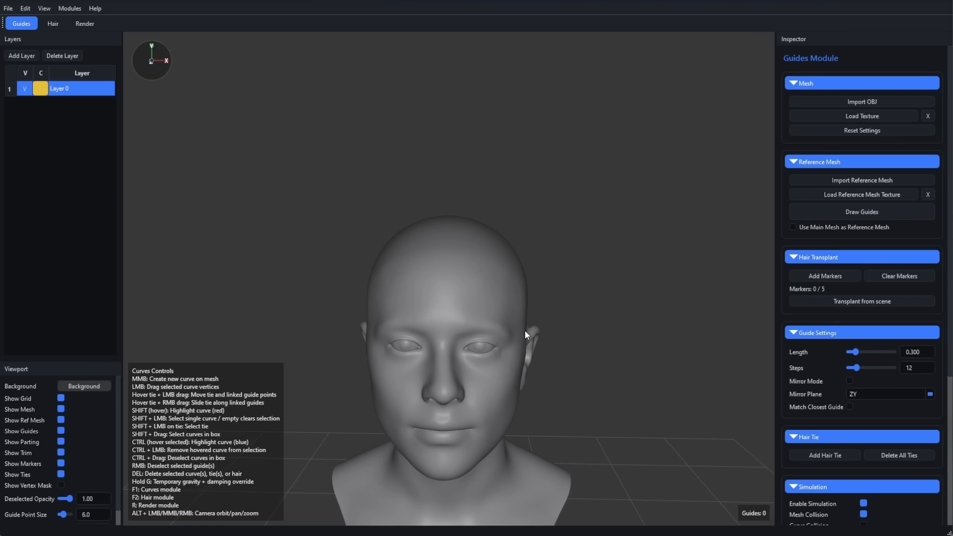
middle_click(486, 284)
left_click_drag(638, 238, 525, 189)
left_click_drag(450, 173, 579, 280, "alt")
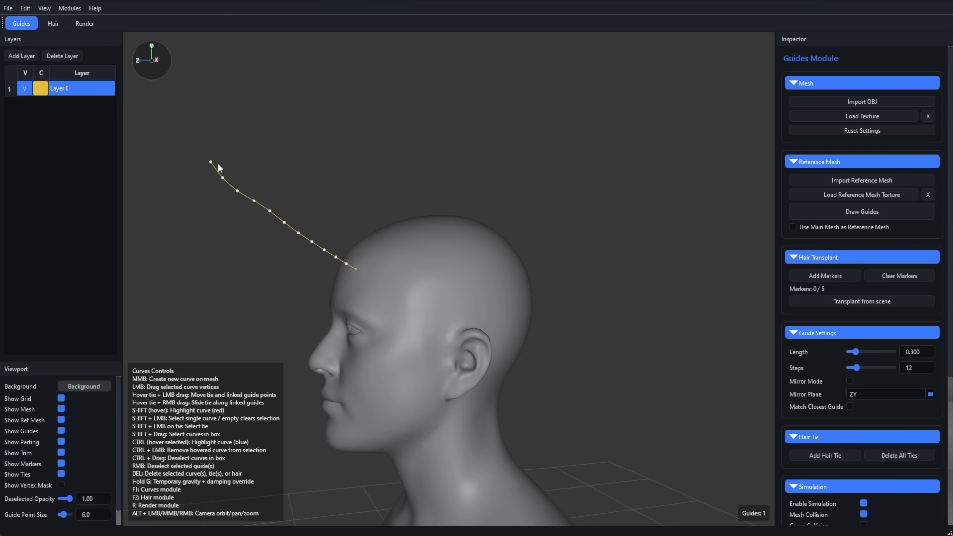
left_click_drag(211, 163, 506, 214)
left_click_drag(517, 353, 598, 332, "alt")
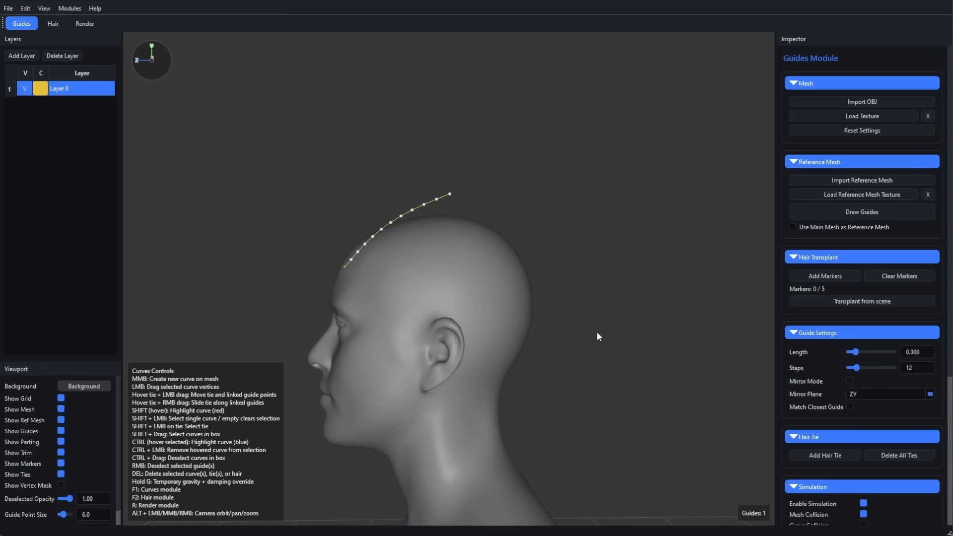
Add a second guide behind the ear and bend it down along the neck.
middle_click(491, 324)
left_click_drag(598, 392, 550, 421, "alt")
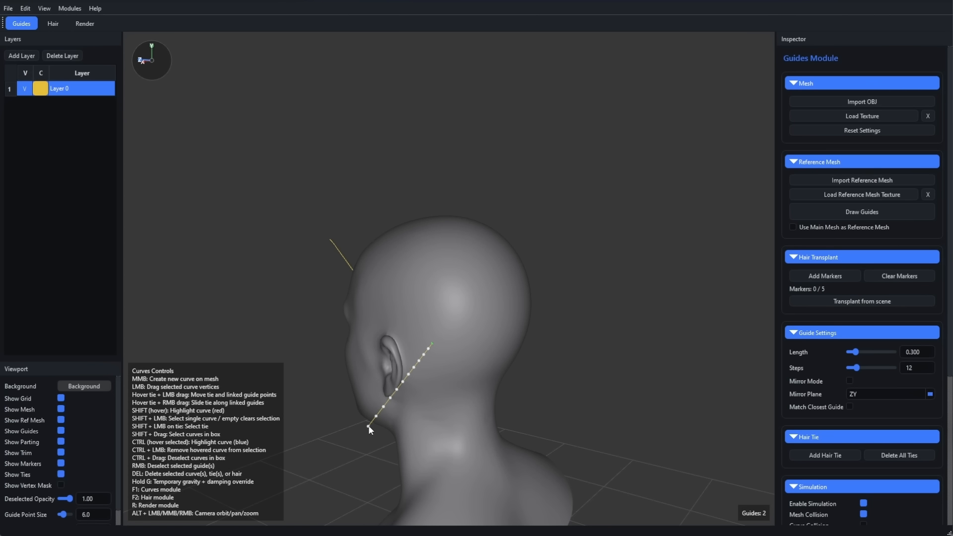
left_click_drag(370, 430, 454, 465)
left_click_drag(564, 405, 525, 417, "alt")
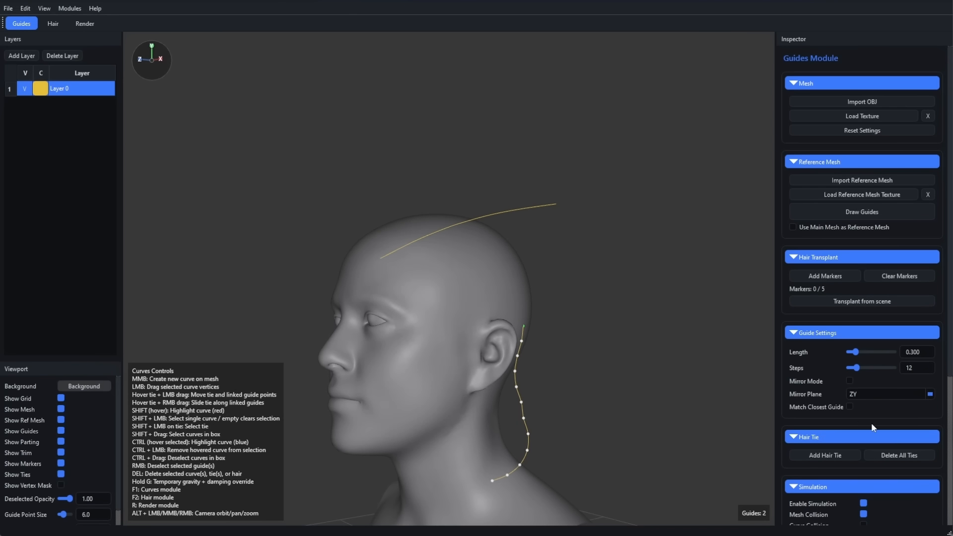
Turn on Mirror Mode with the ZY plane and add mirrored guide pairs over the back and top of the head.
left_click(849, 381)
left_click_drag(630, 307, 442, 313, "alt")
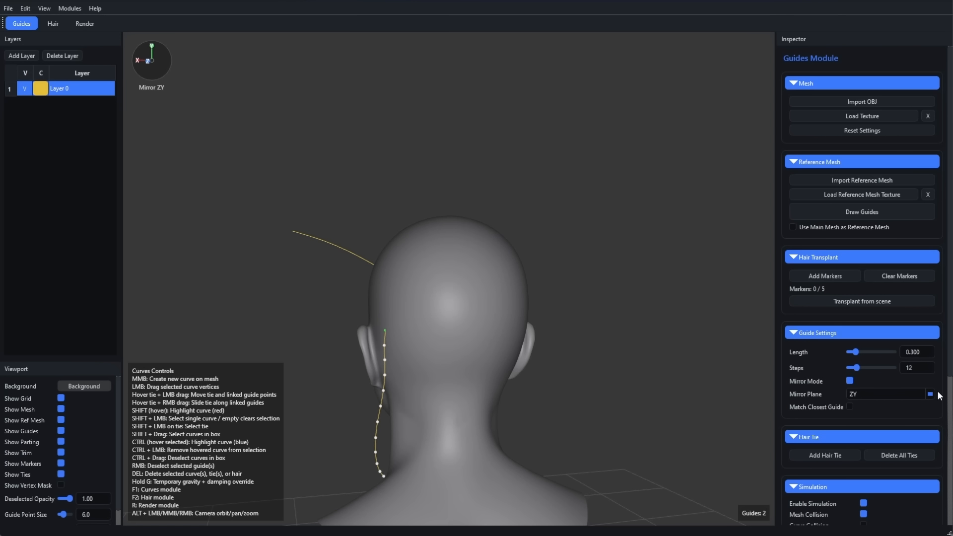
middle_click(419, 365)
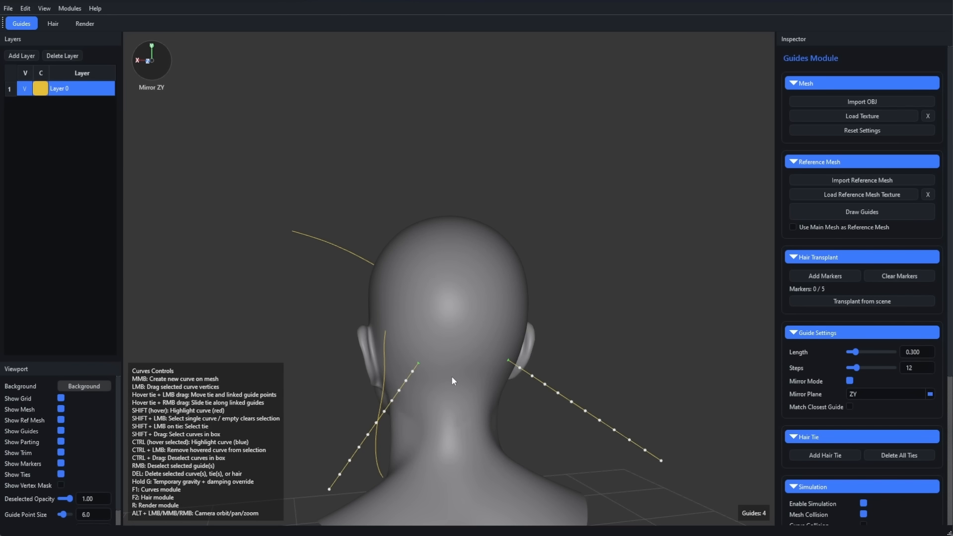
middle_click(412, 319)
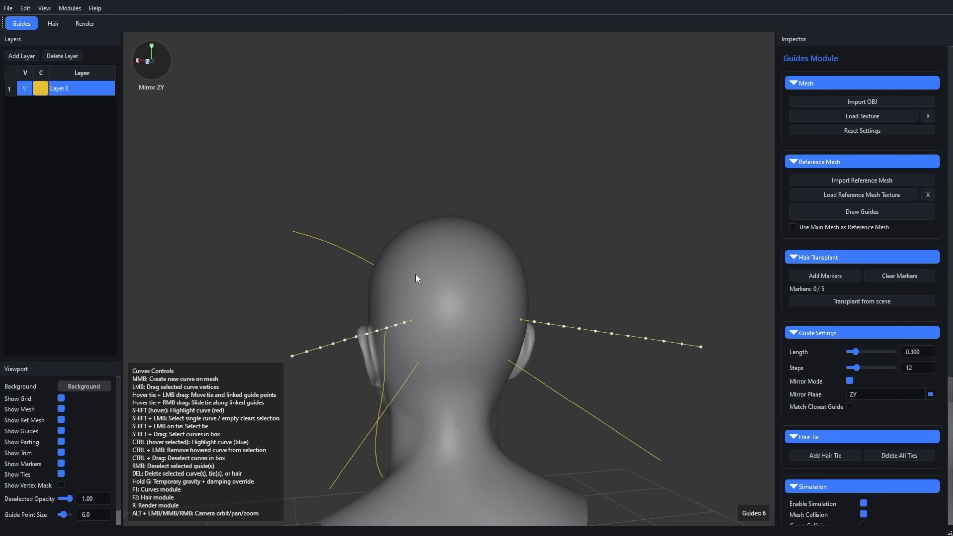
middle_click(409, 273)
left_click_drag(409, 274, 611, 283, "alt")
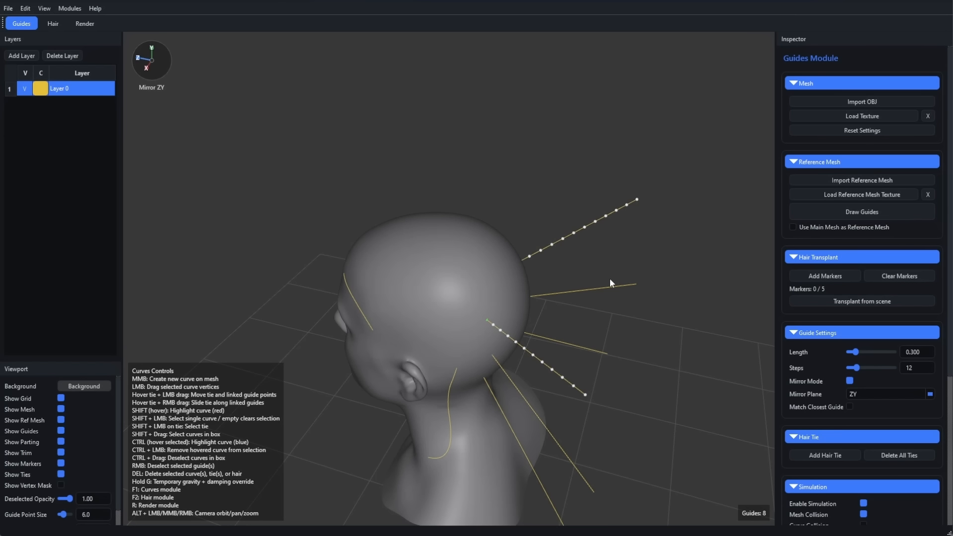
middle_click(436, 289)
middle_click(391, 257)
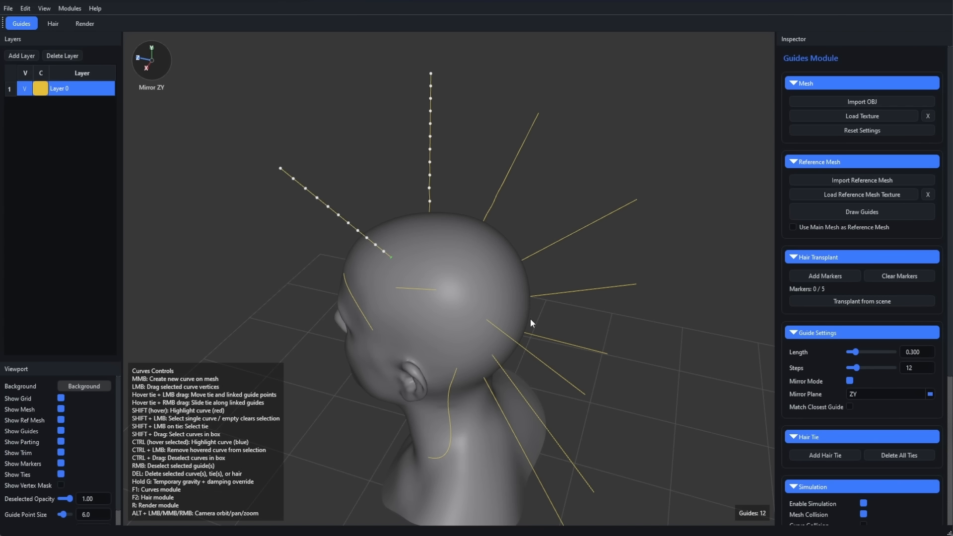
Select the mirrored guides on the back and front top of the head and delete them, keeping the crown pair.
left_click_drag(531, 321, 490, 275, "alt")
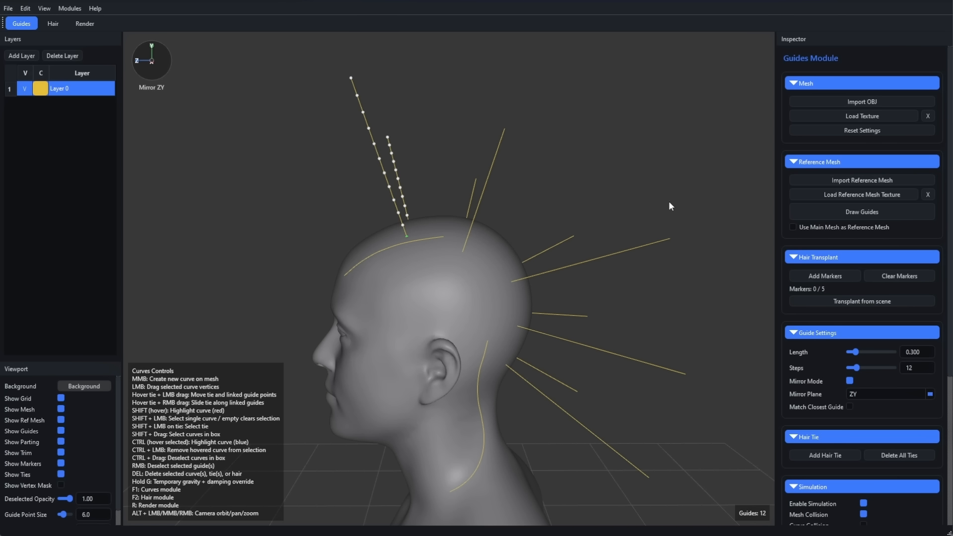
left_click_drag(709, 141, 505, 492, "shift")
key("Delete")
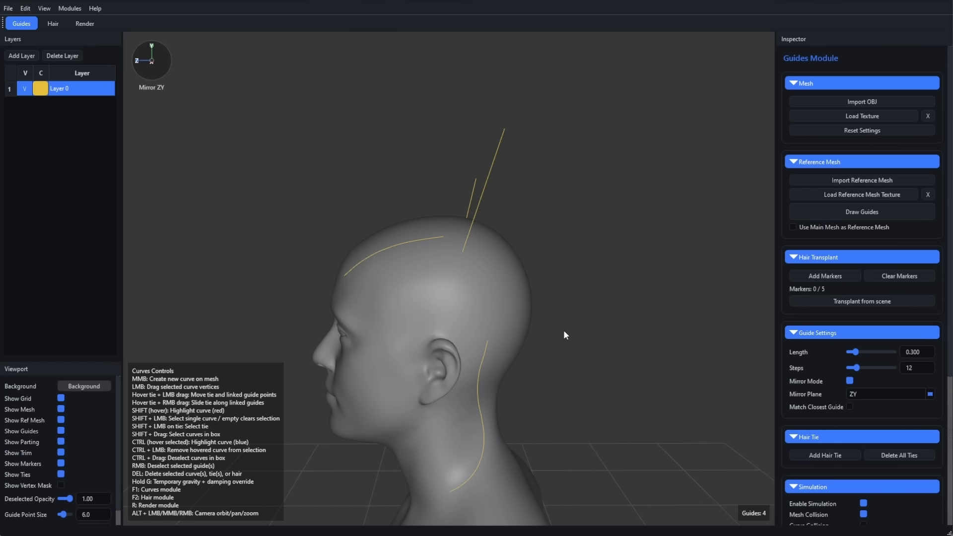
Select the remaining crown guide pair and bend it down behind the head.
left_click_drag(437, 104, 516, 180, "shift")
left_click_drag(508, 127, 529, 333)
mouse_move(660, 354)
left_mouse_down("alt")
mouse_move(716, 359)
mouse_move(646, 349)
left_mouse_up("alt")
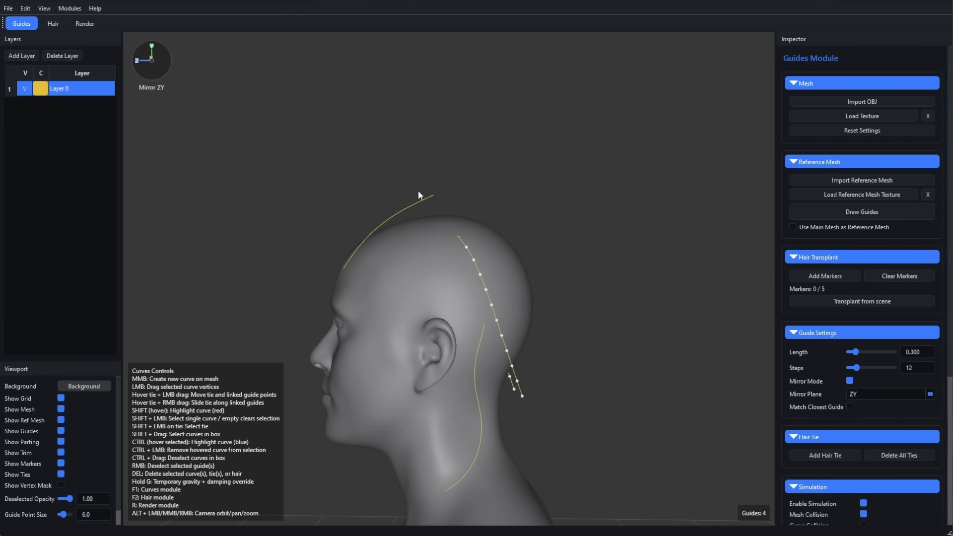
Pull the forehead guide down beside the face and add mirrored guide pairs on the upper side and above the ear.
key("shift")
left_click_drag(435, 195, 390, 369)
middle_click(378, 257)
middle_click(451, 299)
Undo the last guide edit and reshape the guide above the ear so it passes behind the ear.
scroll(451, 365, "up", 5)
key("ctrl+z")
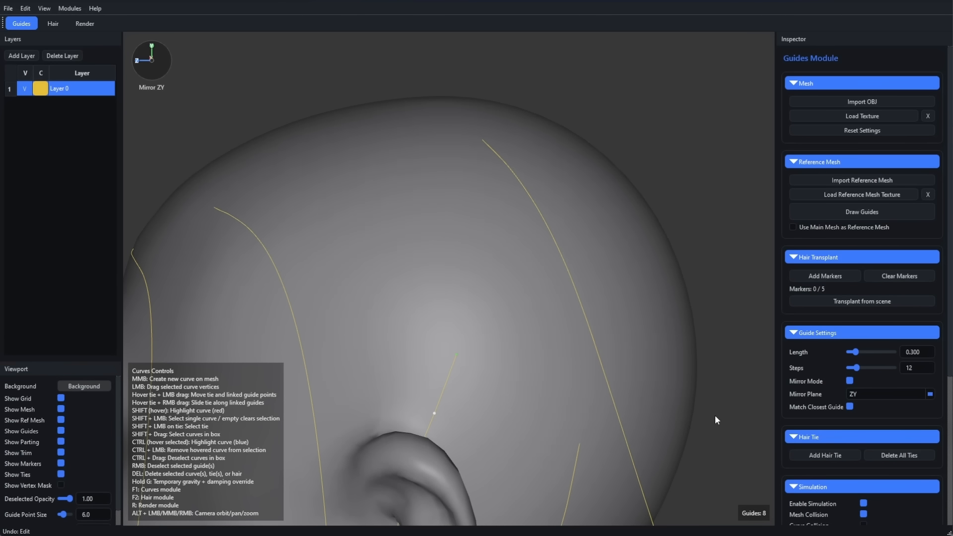
scroll(712, 417, "down", 3)
middle_click_drag(499, 444, 592, 317, "alt")
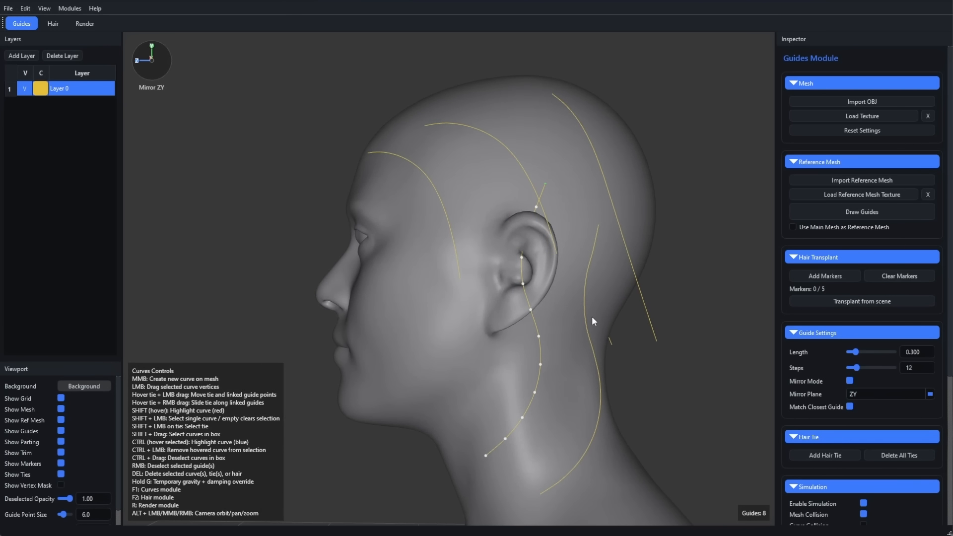
left_click_drag(522, 258, 573, 270)
Add the crown guides to the selection, pull them closer to the nape, and set the selected guides' length to 0.445.
scroll(578, 310, "down", 2)
left_click(577, 312, "shift")
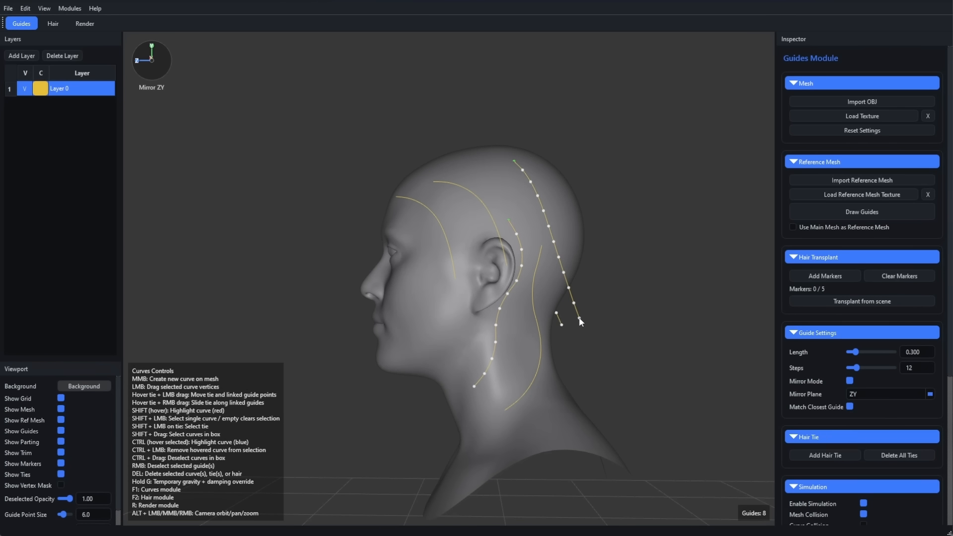
left_click_drag(577, 313, 553, 335)
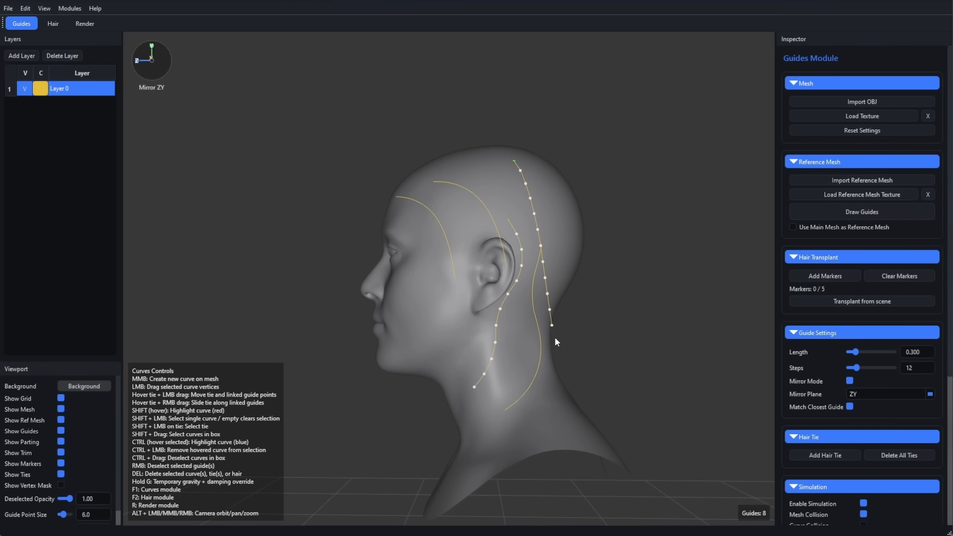
left_click_drag(856, 352, 859, 352)
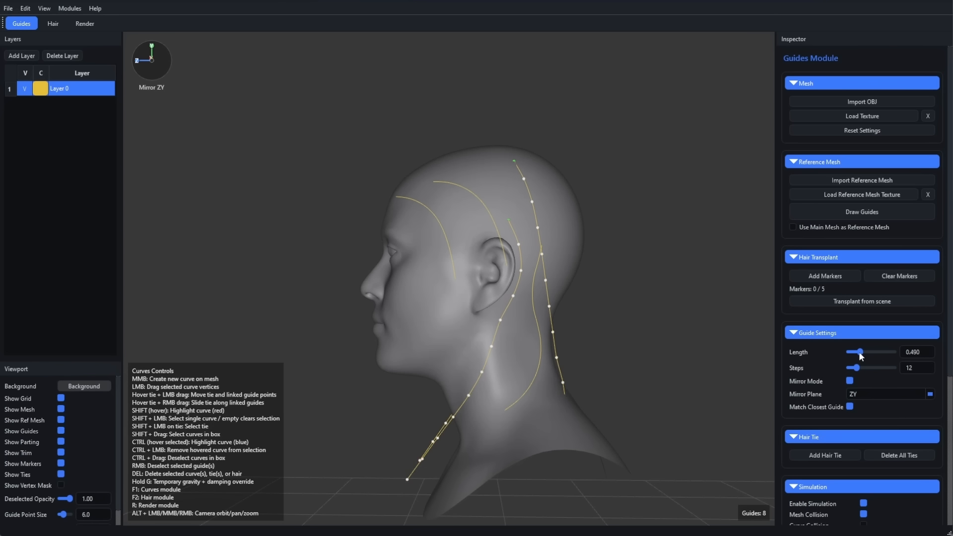
left_click(644, 319, "shift")
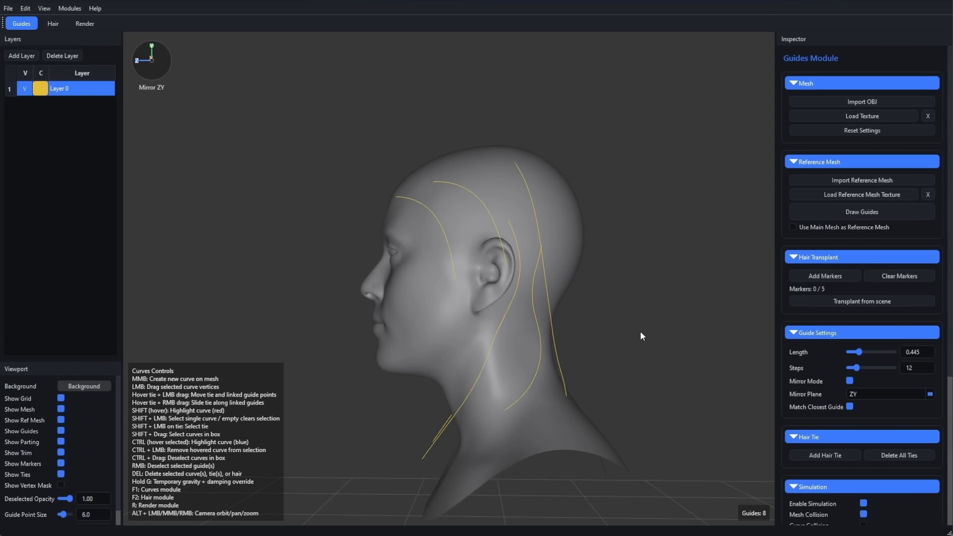
Reshape the crown guide pair around the back of the head and down the nape, with its length set to 0.512.
left_click(549, 323, "shift")
mouse_move(564, 384)
left_mouse_down()
mouse_move(593, 377)
mouse_move(572, 399)
left_mouse_up()
left_click_drag(691, 358, 600, 365, "alt")
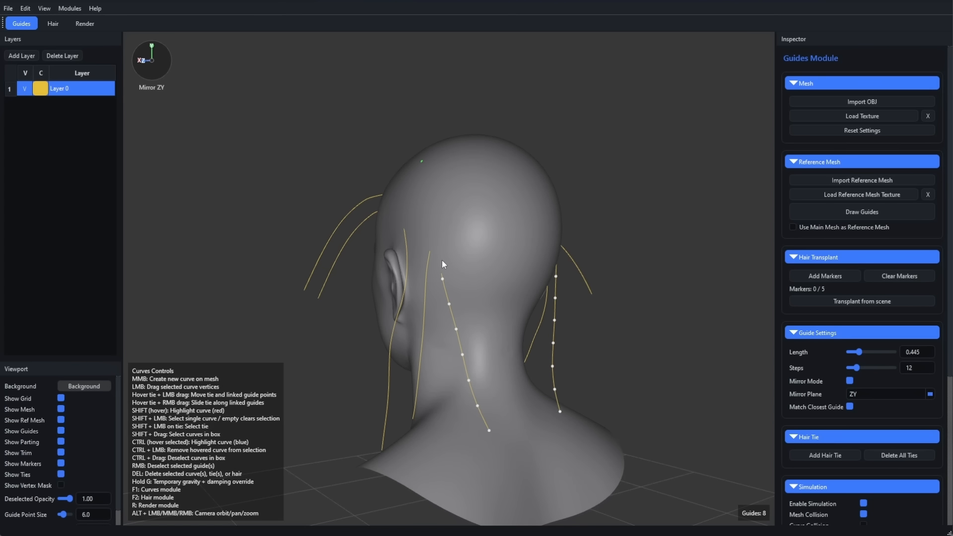
left_click_drag(443, 264, 406, 208)
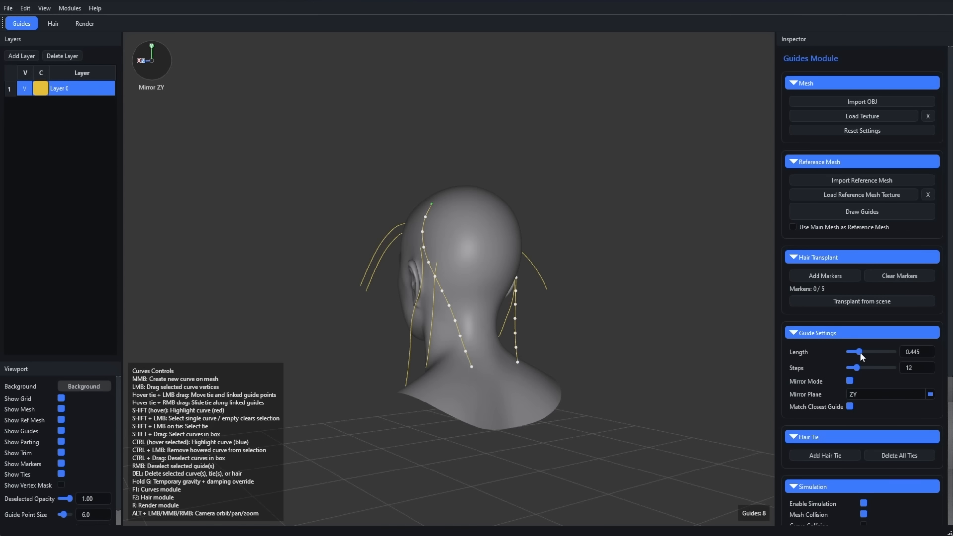
left_click_drag(859, 352, 862, 353)
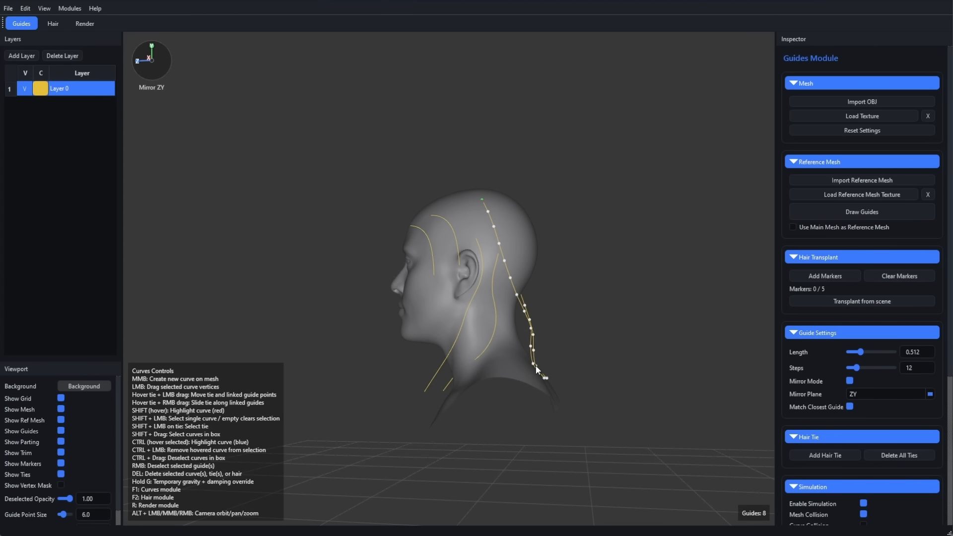
left_click_drag(536, 369, 530, 343)
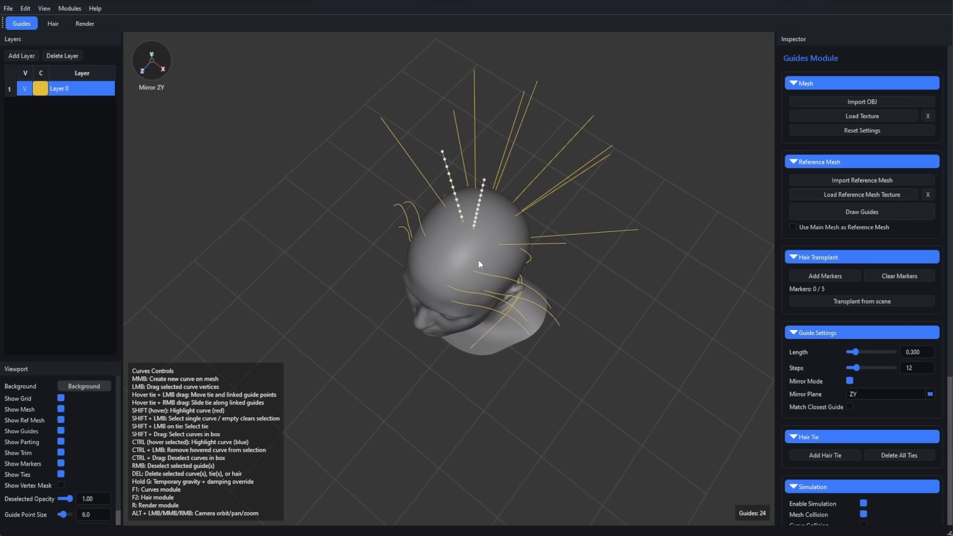
Add more mirrored guide pairs with a length of 0.300 across the top of the head.
left_click_drag(478, 259, 442, 266)
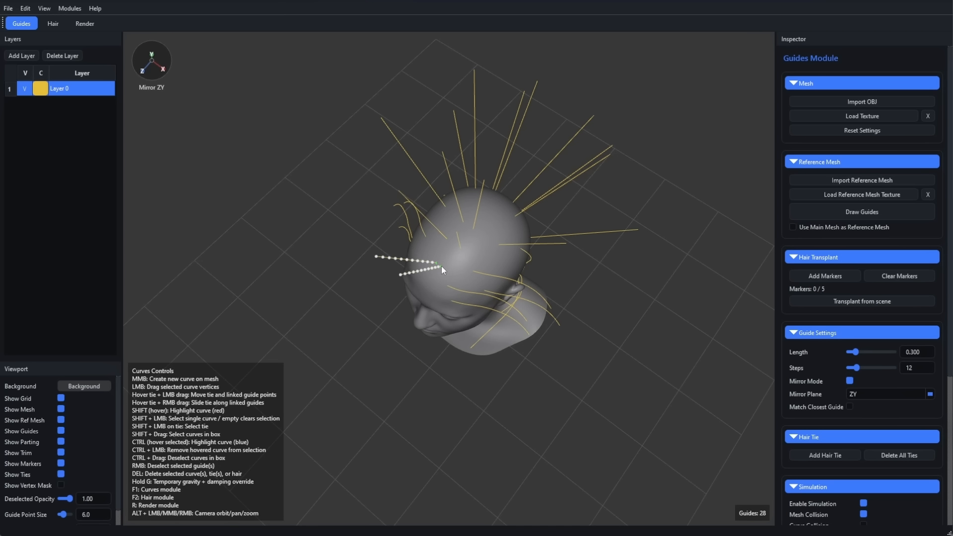
middle_click(460, 274)
middle_click(483, 251)
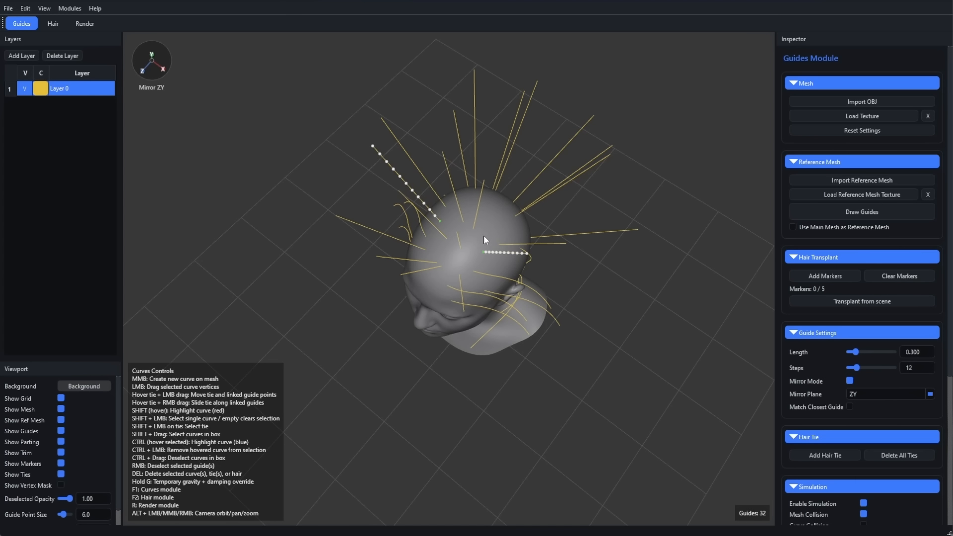
middle_click(491, 225)
Select the upright guides, set the simulation gravity to 30.00, and extend the selection to all guides so they hang down.
left_click_drag(544, 266, 506, 178, "alt")
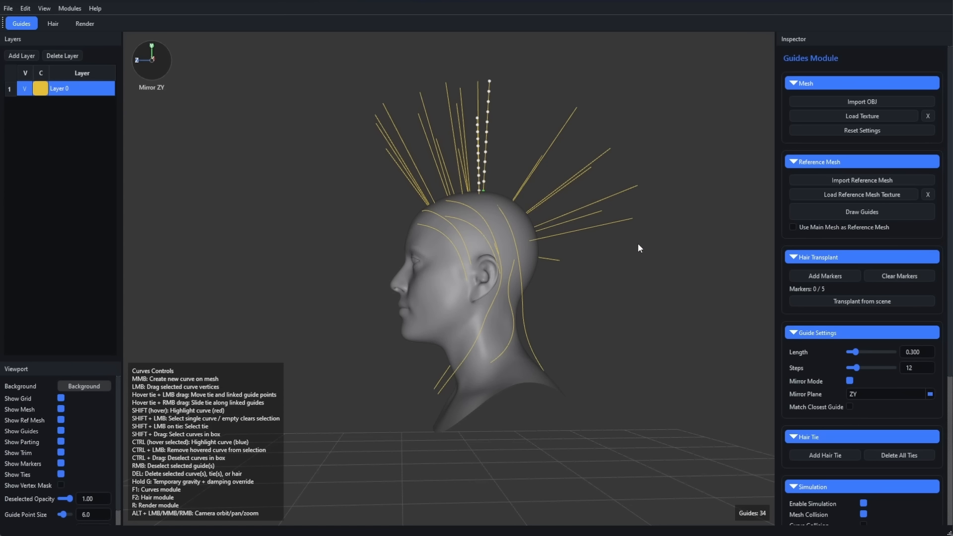
left_click_drag(311, 61, 672, 208, "shift")
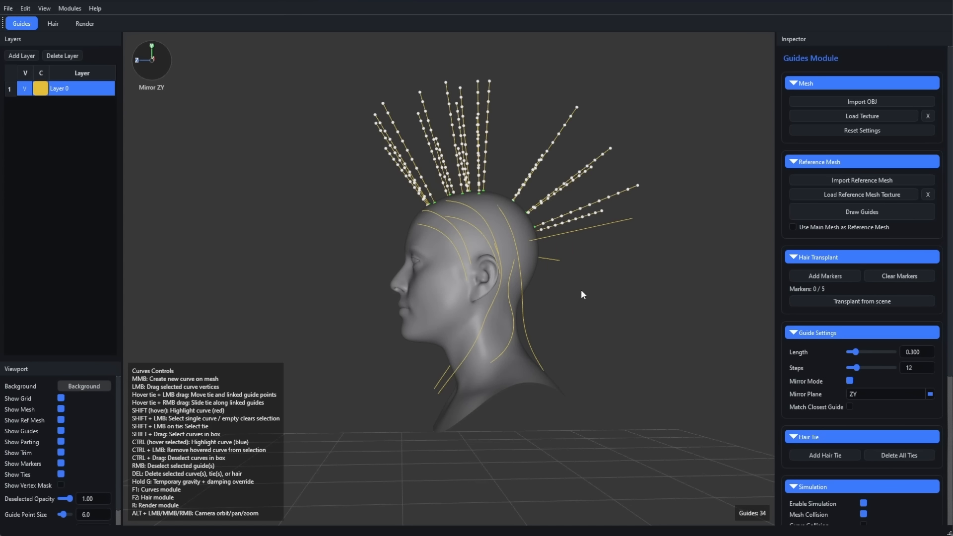
left_click_drag(580, 286, 545, 232, "shift")
scroll(792, 394, "down", 3)
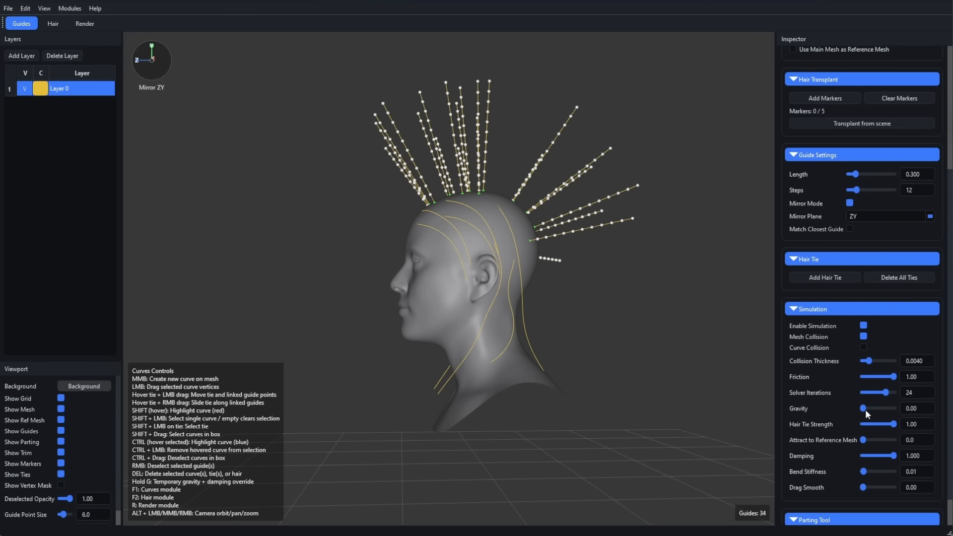
left_click_drag(865, 409, 879, 414)
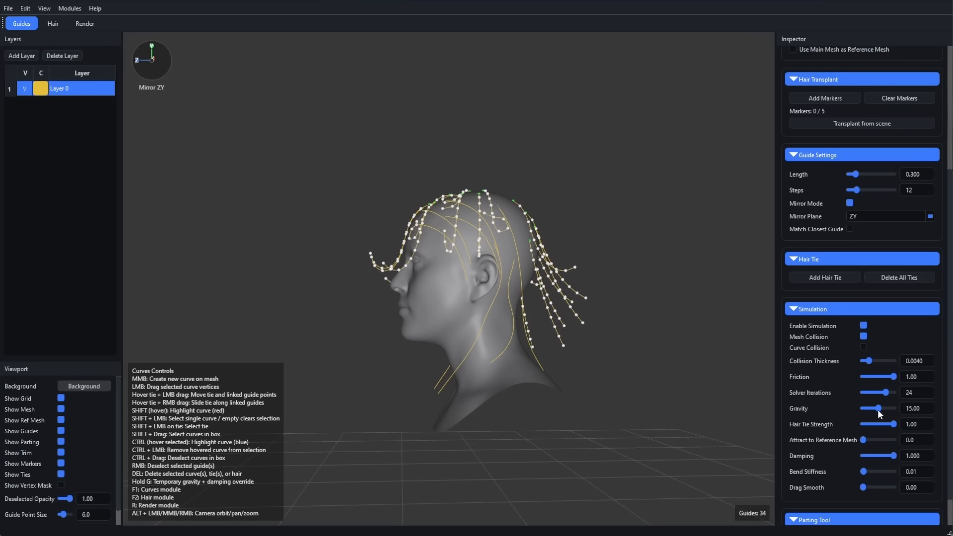
left_click_drag(877, 410, 905, 413)
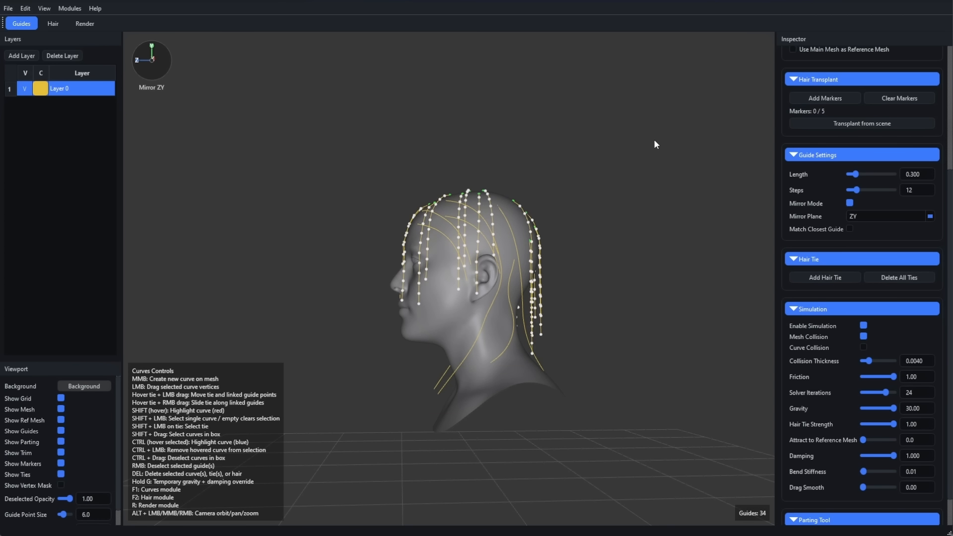
left_click_drag(654, 144, 375, 414, "shift")
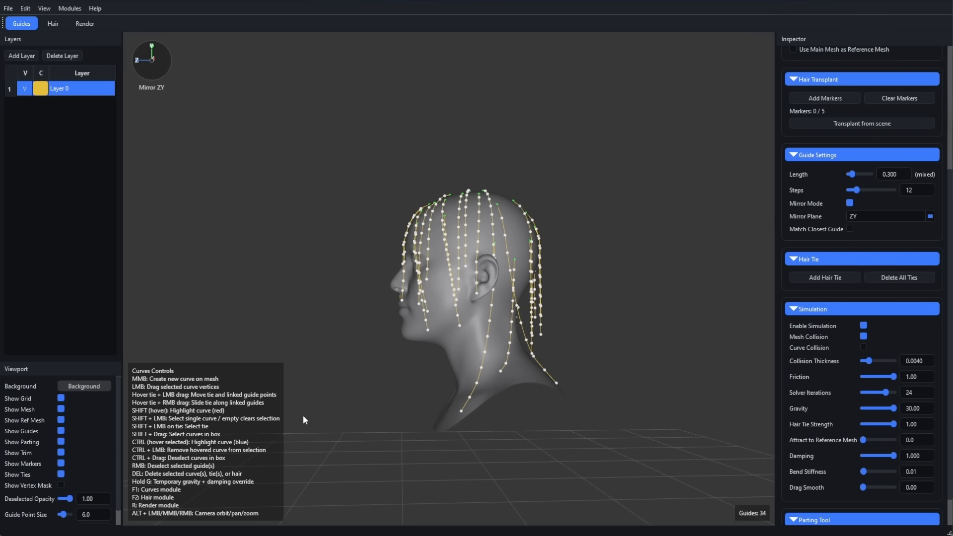
Add mirrored guide pairs with a length of 0.300 across the back of the head to fill the gaps.
left_click_drag(303, 415, 426, 437, "alt")
scroll(448, 252, "up", 3)
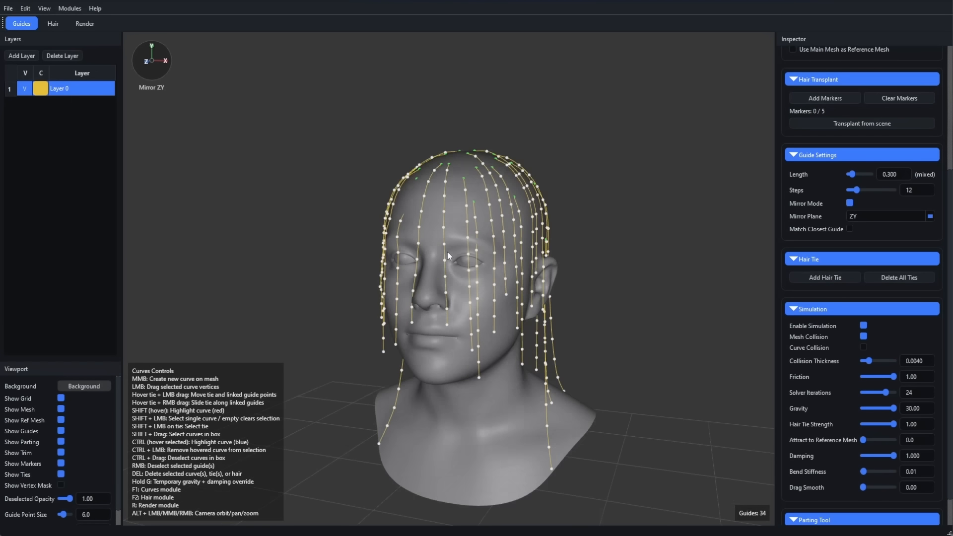
left_click_drag(448, 252, 440, 231, "alt")
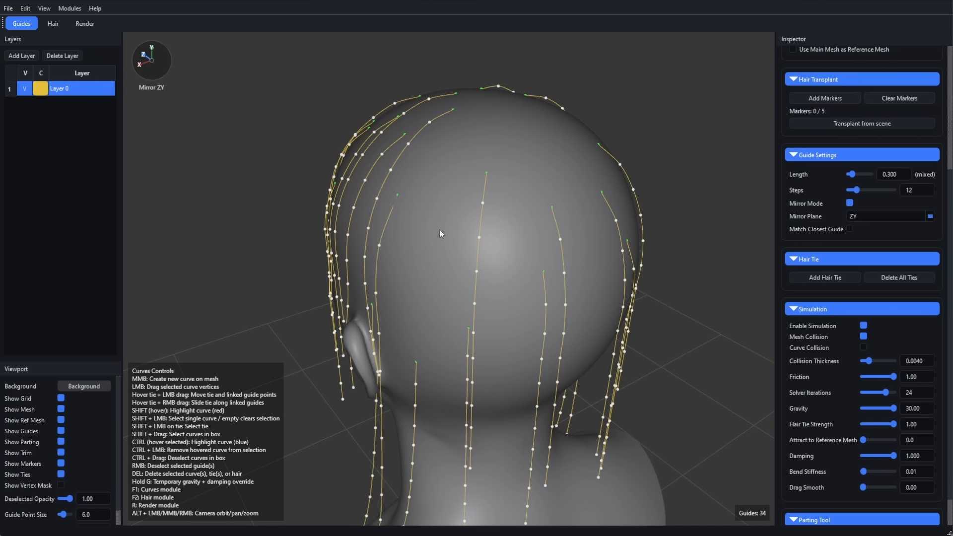
middle_click(437, 180)
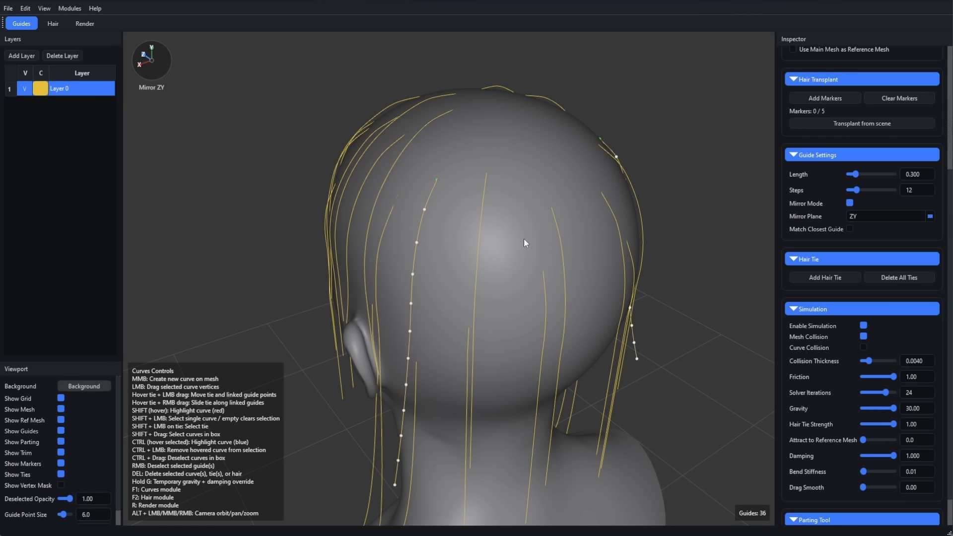
middle_click(514, 184)
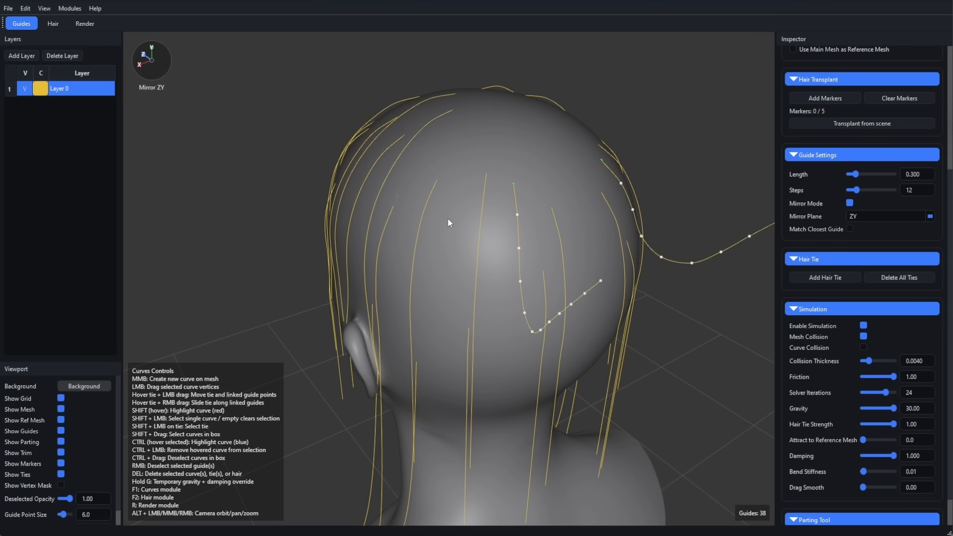
middle_click(454, 178)
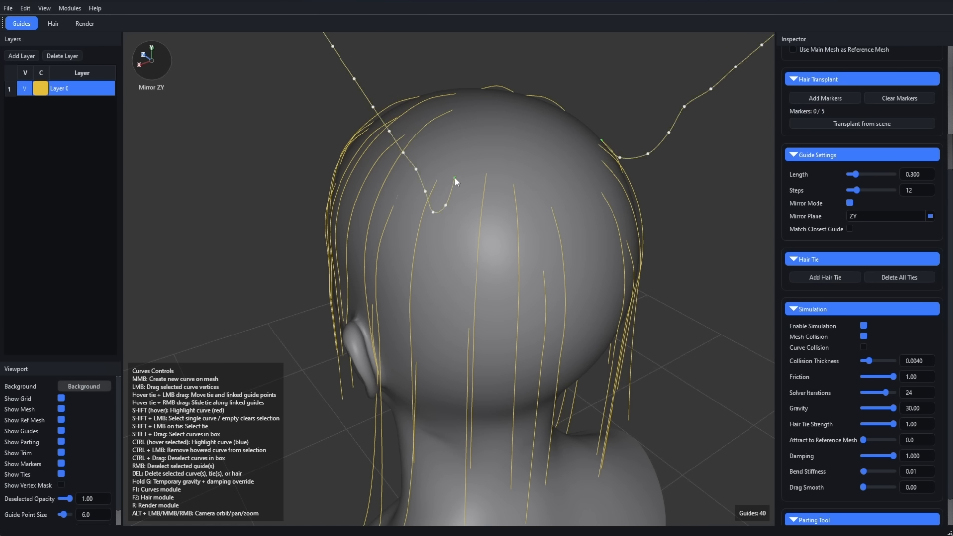
middle_click(441, 144)
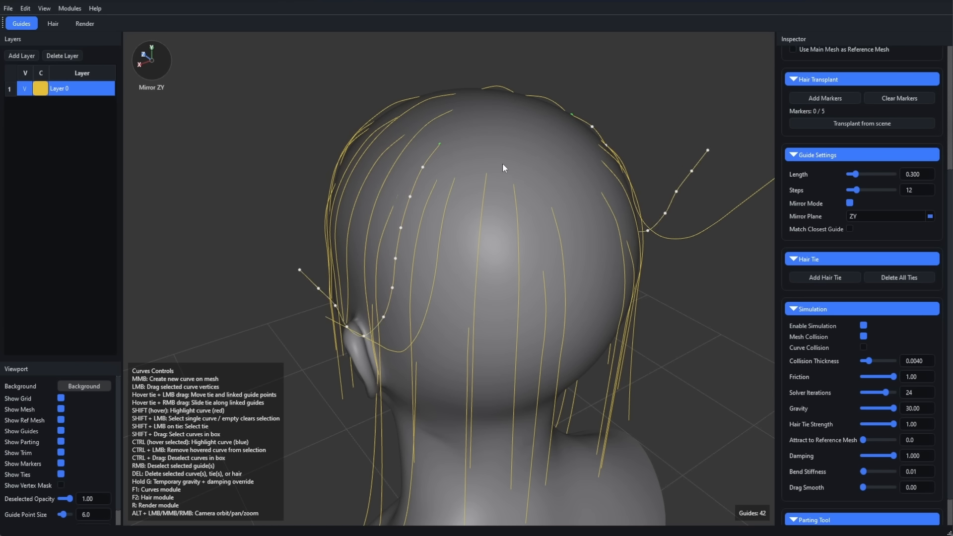
middle_click(553, 165)
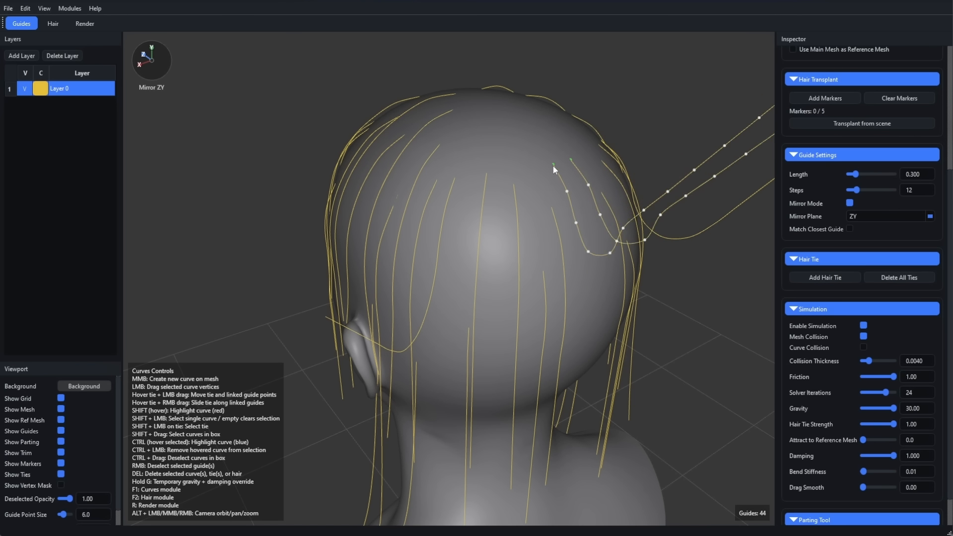
middle_click(484, 144)
Fill the bare crown and top of the head with more mirrored guide pairs at a length of 0.300.
left_click_drag(692, 123, 621, 211, "alt")
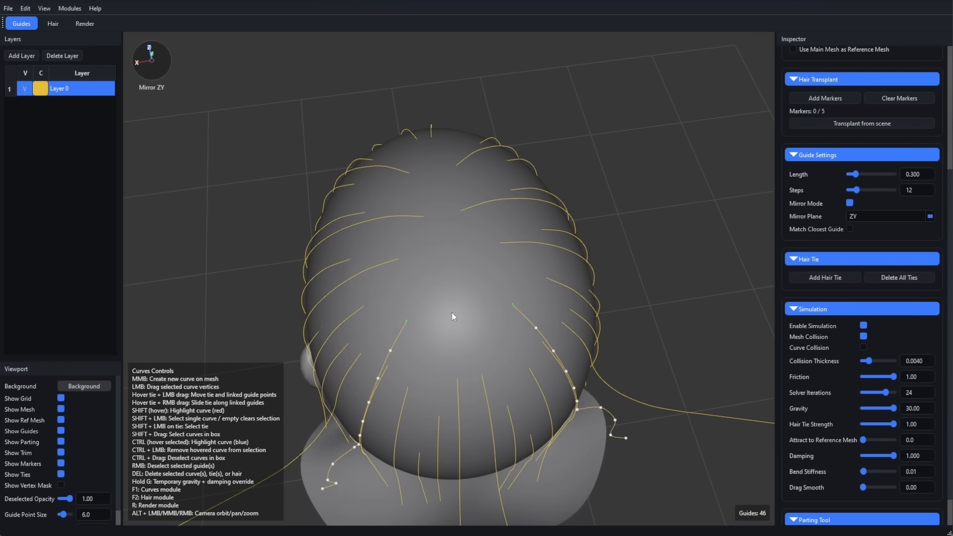
middle_click(429, 347)
middle_click(404, 287)
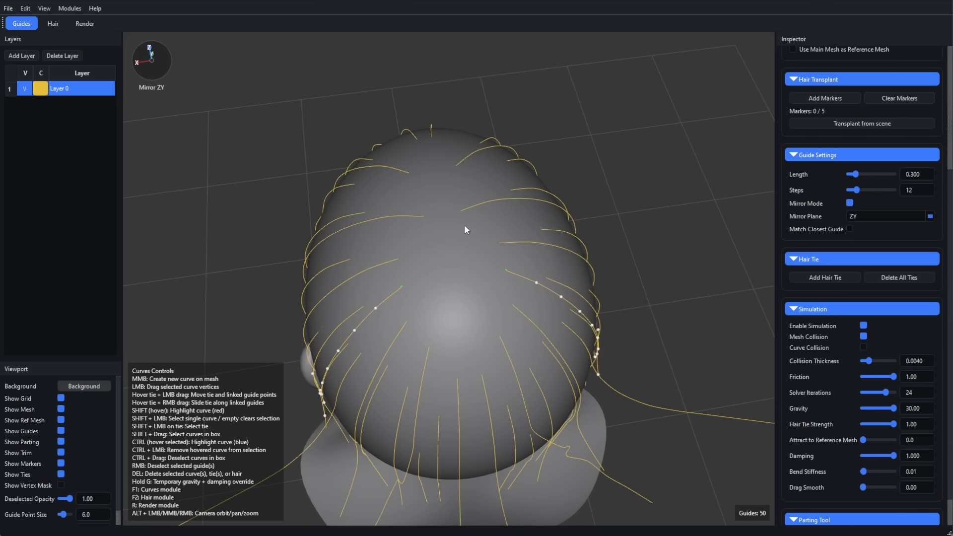
middle_click(464, 226)
middle_click(437, 305)
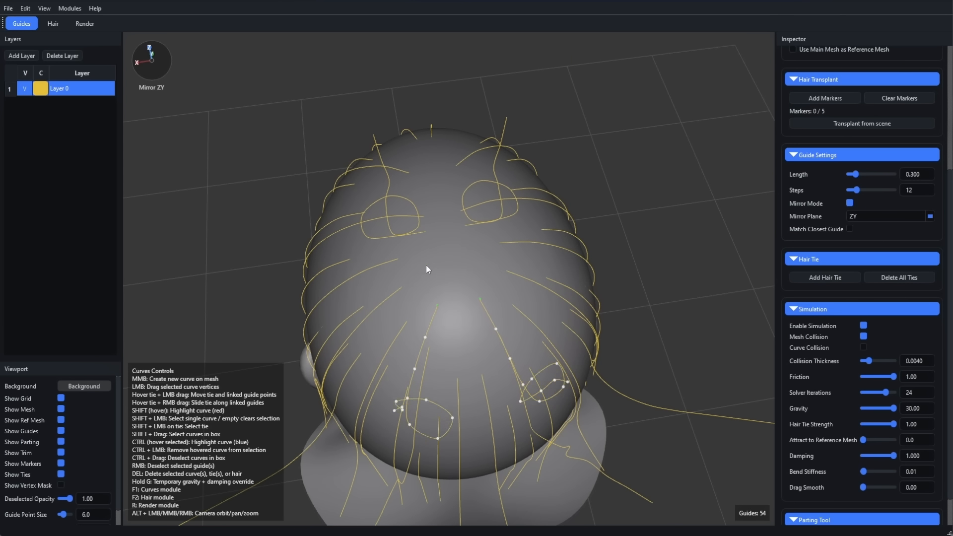
middle_click(427, 268)
middle_click(455, 339)
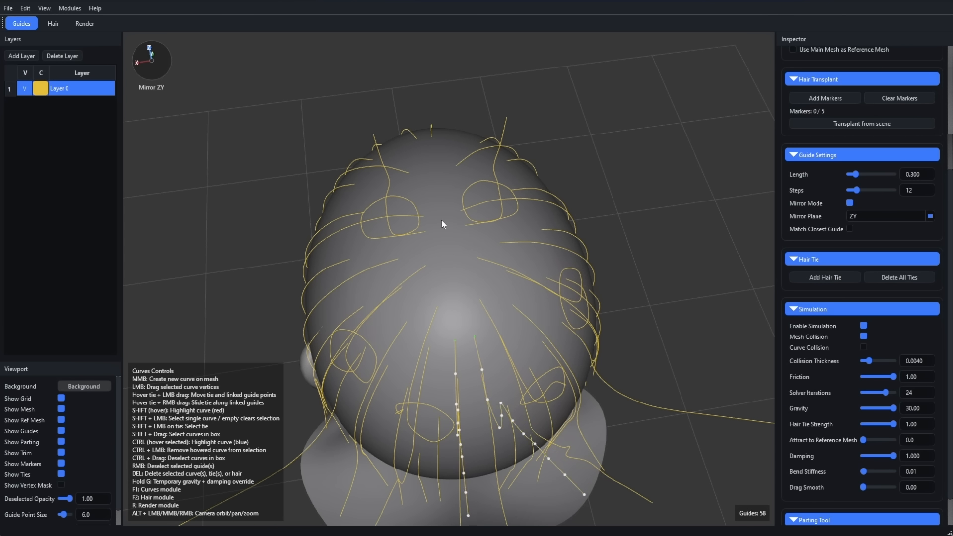
middle_click(433, 187)
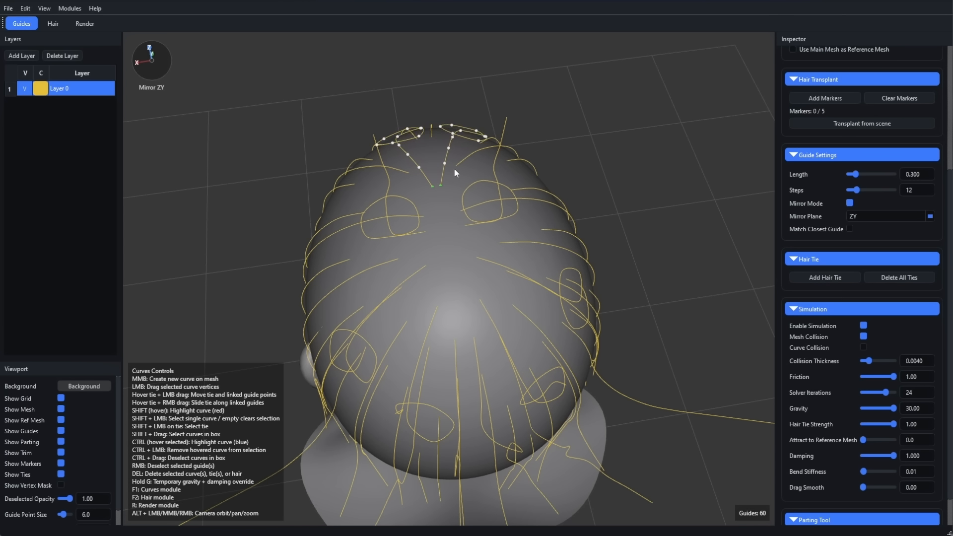
Select all guides on the head, let the simulation hang them down around it, and clear the selection.
left_click_drag(621, 224, 816, 151, "alt")
left_click(836, 123)
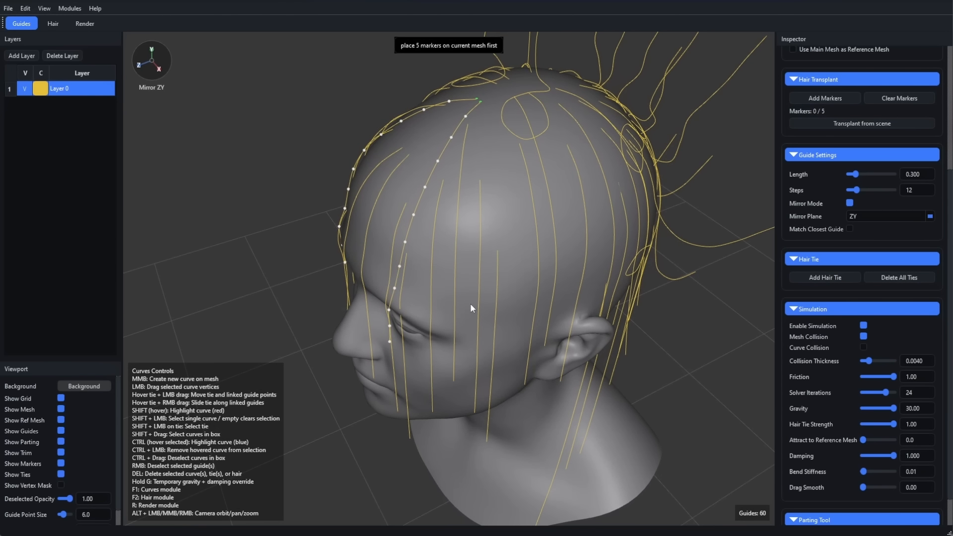
left_click_drag(399, 348, 536, 380)
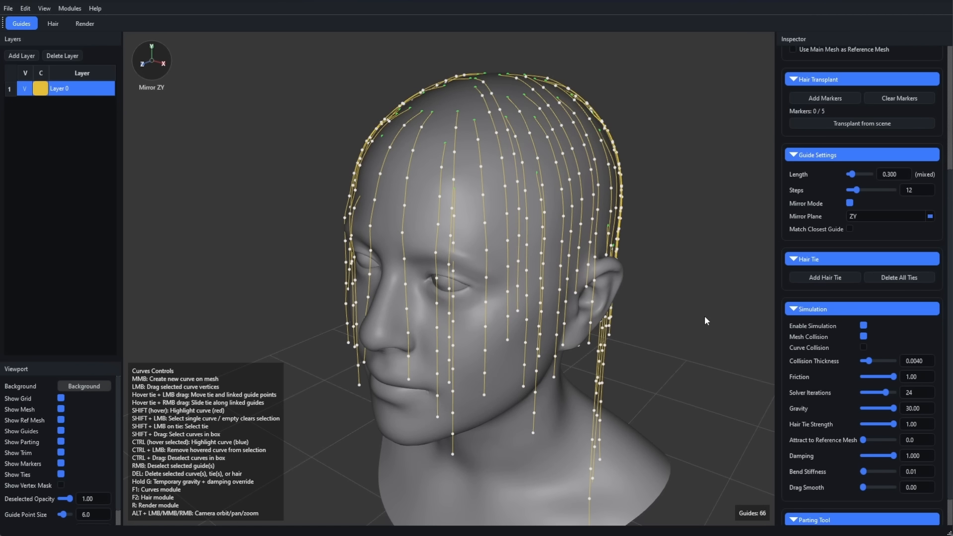
left_click_drag(704, 316, 732, 339, "alt")
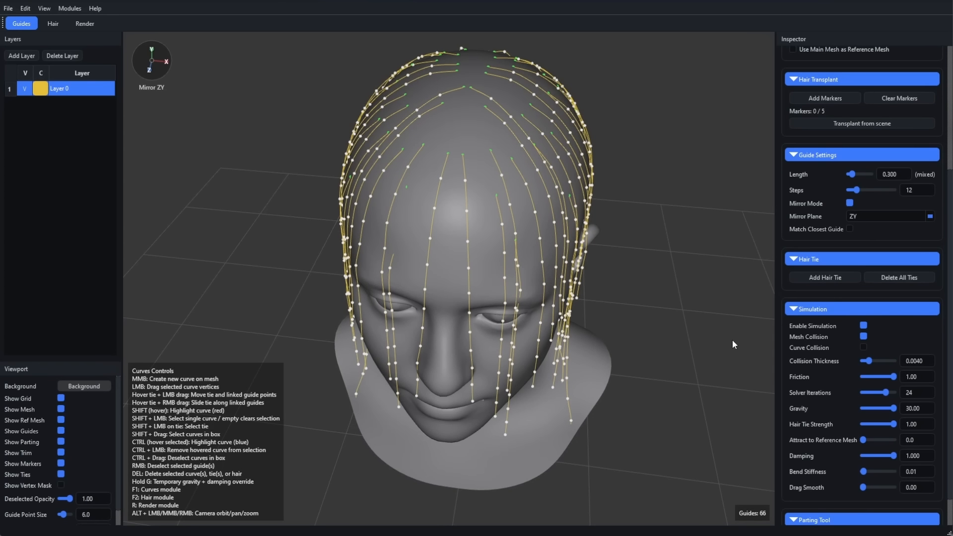
right_click(667, 290)
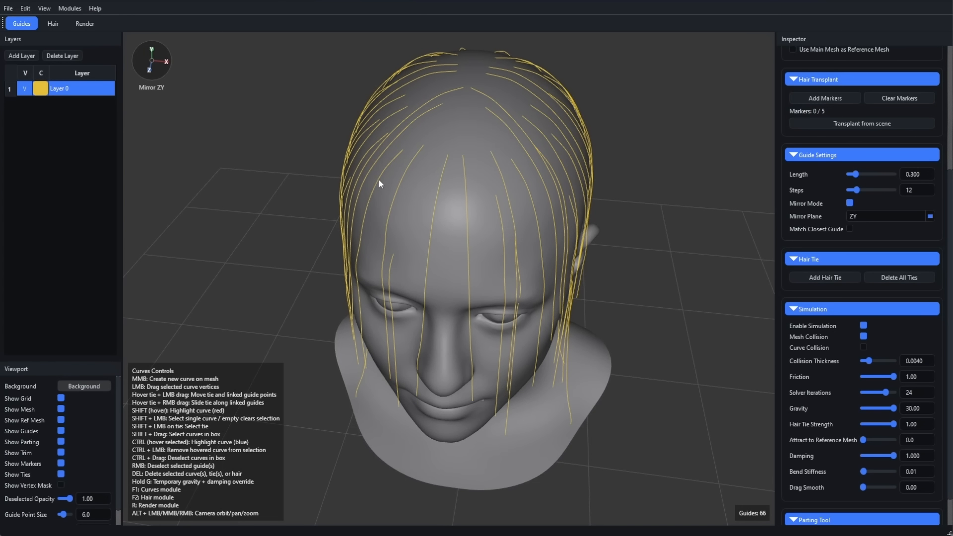
Select the guides along the front hairline and put them on a new layer.
left_click_drag(409, 229, 514, 226, "alt")
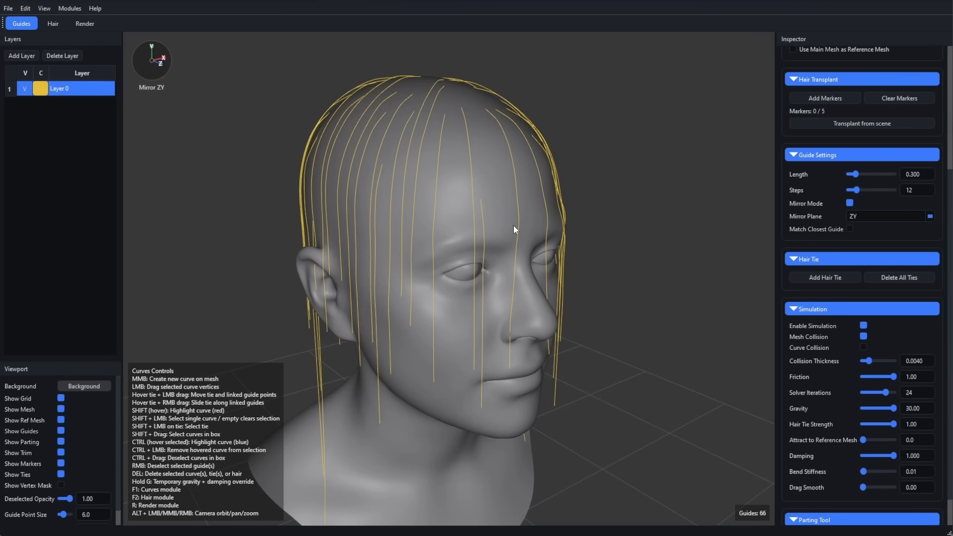
left_click_drag(430, 336, 413, 326, "alt")
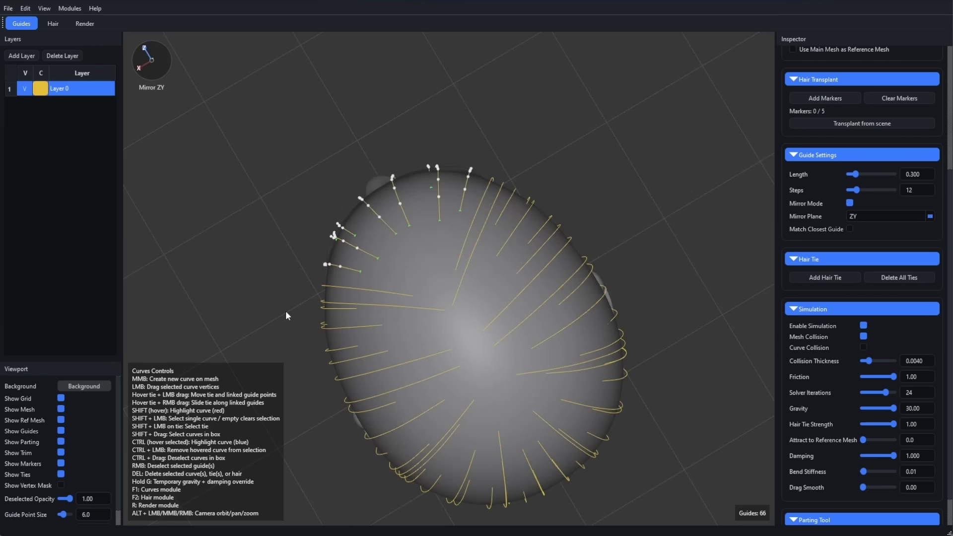
left_click_drag(285, 310, 450, 169, "alt")
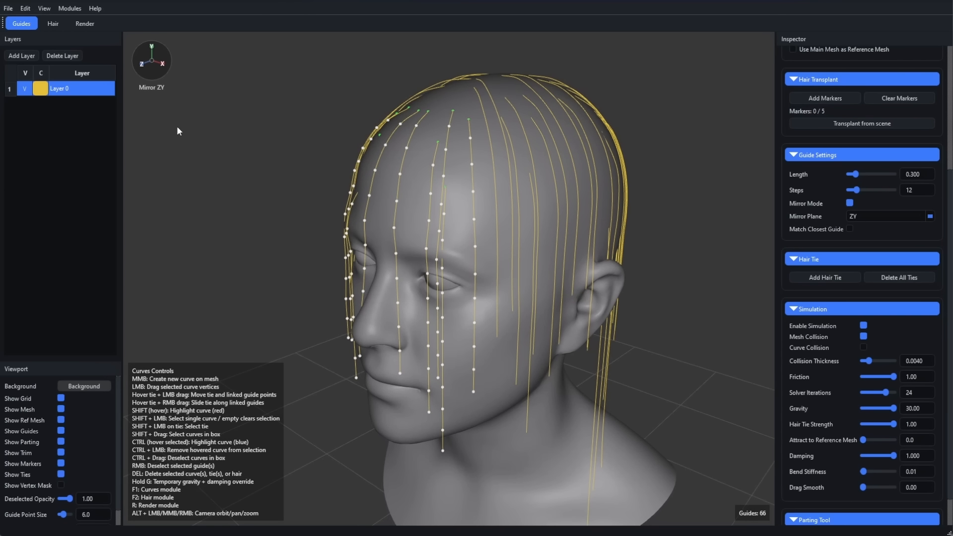
left_click(25, 58)
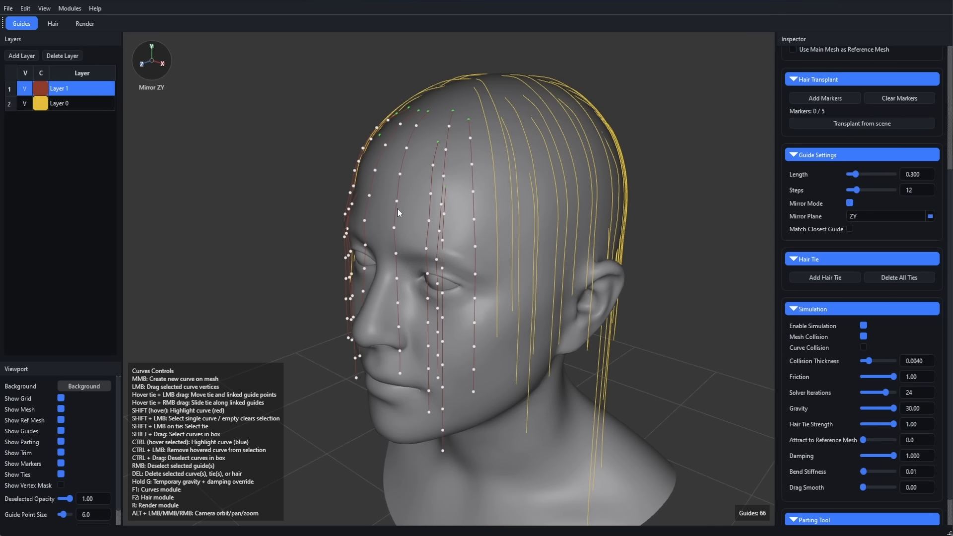
Hide Layer 0 to view the front guides on their own, and show it again.
left_click(24, 104)
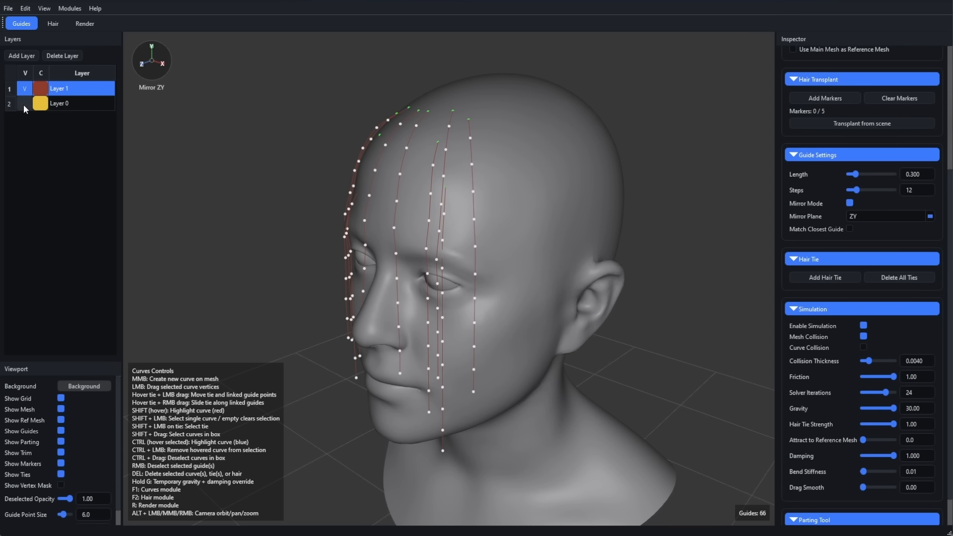
left_click_drag(308, 266, 471, 293, "alt")
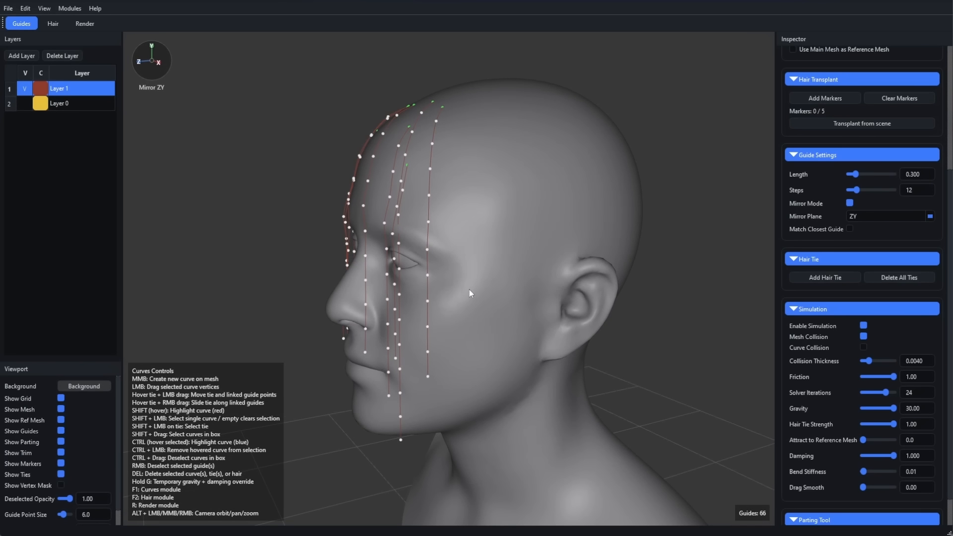
left_click(24, 104)
Put the guides at the back of the head on another new layer and pull them behind the neck.
left_click_drag(186, 126, 551, 304, "alt")
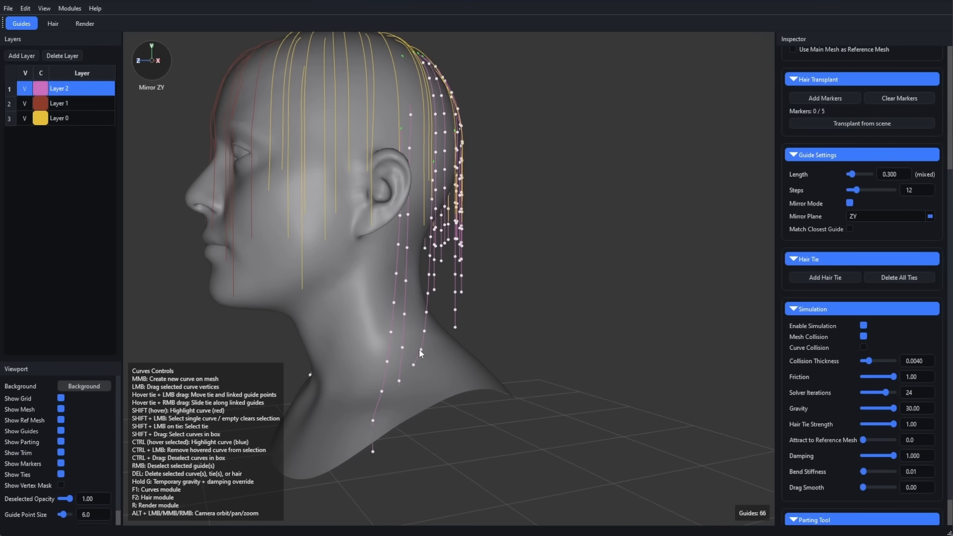
left_click_drag(419, 350, 484, 360)
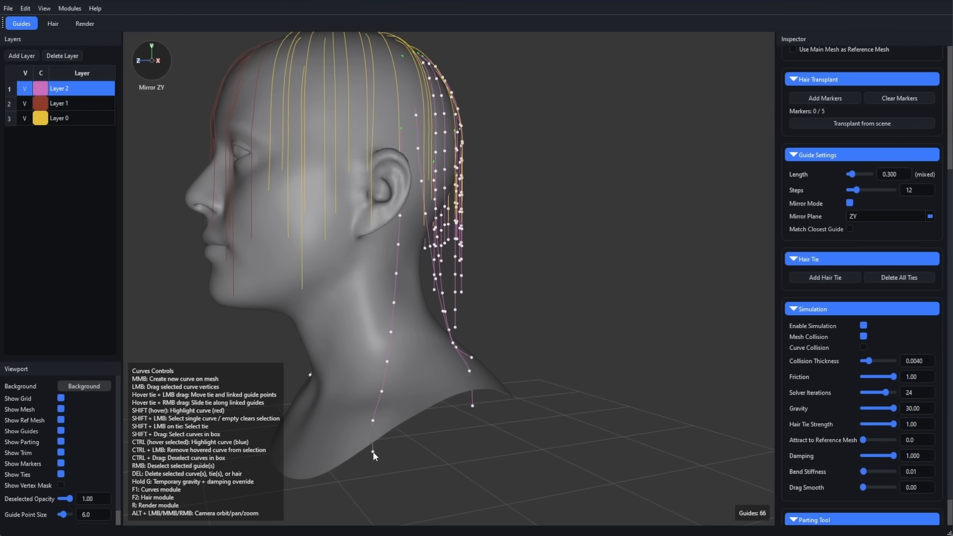
left_click_drag(374, 453, 374, 368)
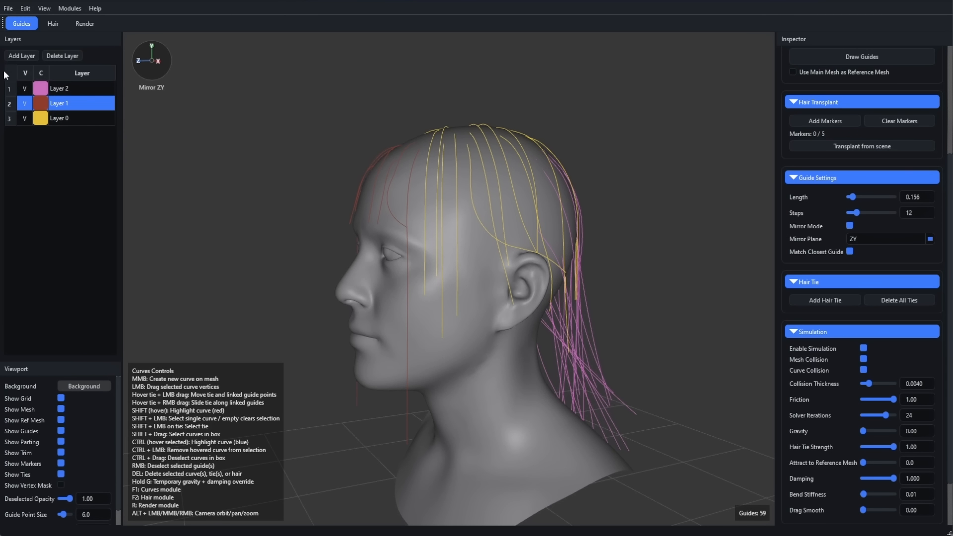
Add a fourth layer, place a mirrored guide pair on the sides above the ears, and set its length to 0.356.
left_click(27, 54)
left_click_drag(461, 204, 445, 215, "alt")
middle_click(435, 220)
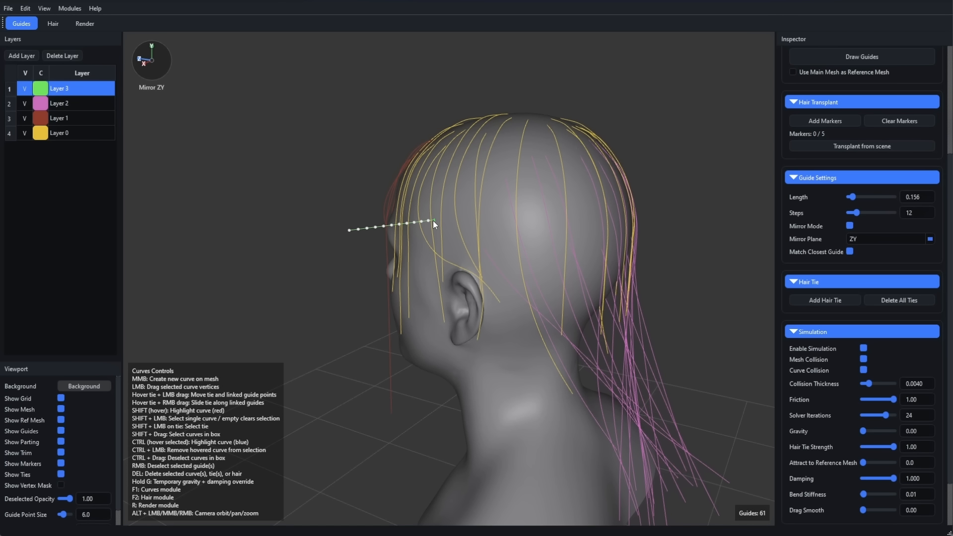
left_click_drag(322, 323, 301, 363, "alt")
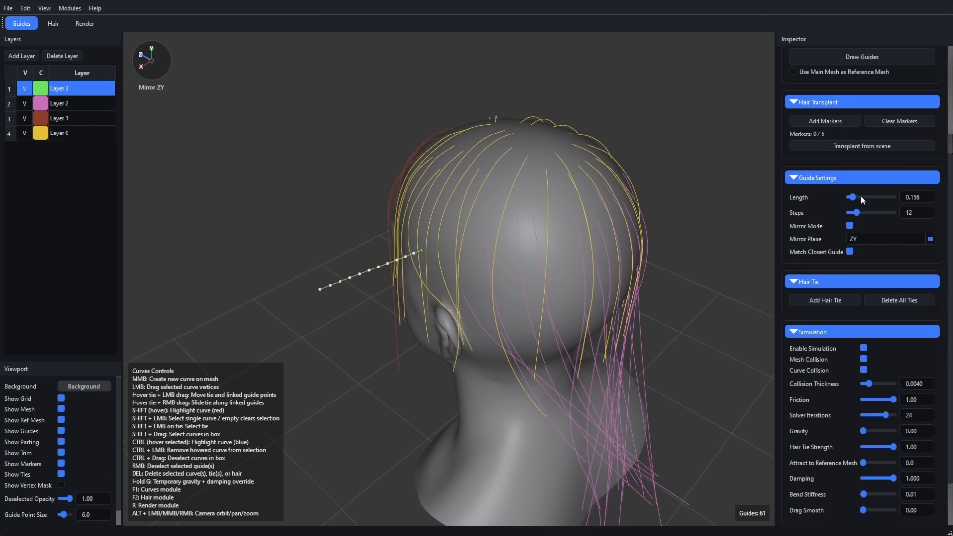
left_click_drag(853, 197, 856, 198)
scroll(750, 241, "down", 3)
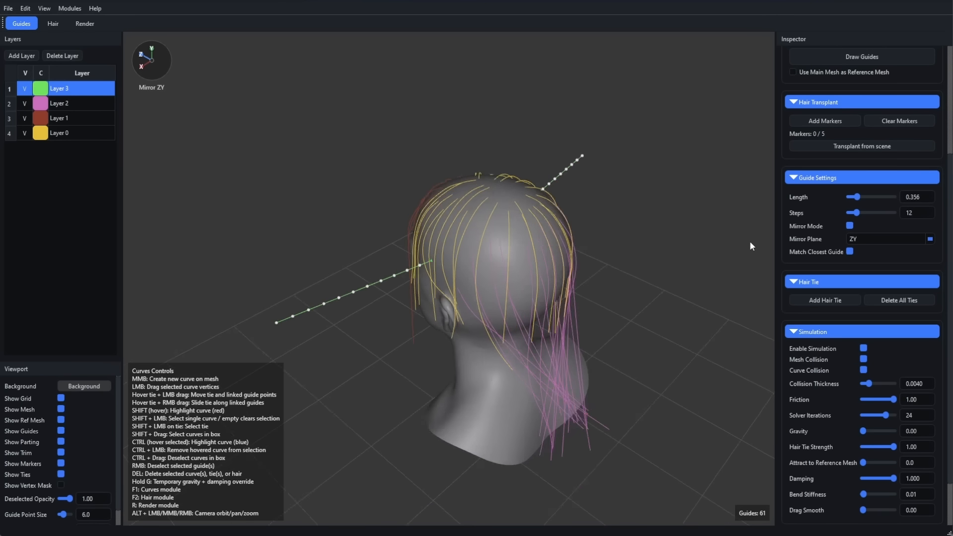
scroll(751, 246, "down", 2)
Wrap the side guide pair around the back of the head and add neighbouring pairs with a length of 0.645.
left_click_drag(314, 316, 412, 383)
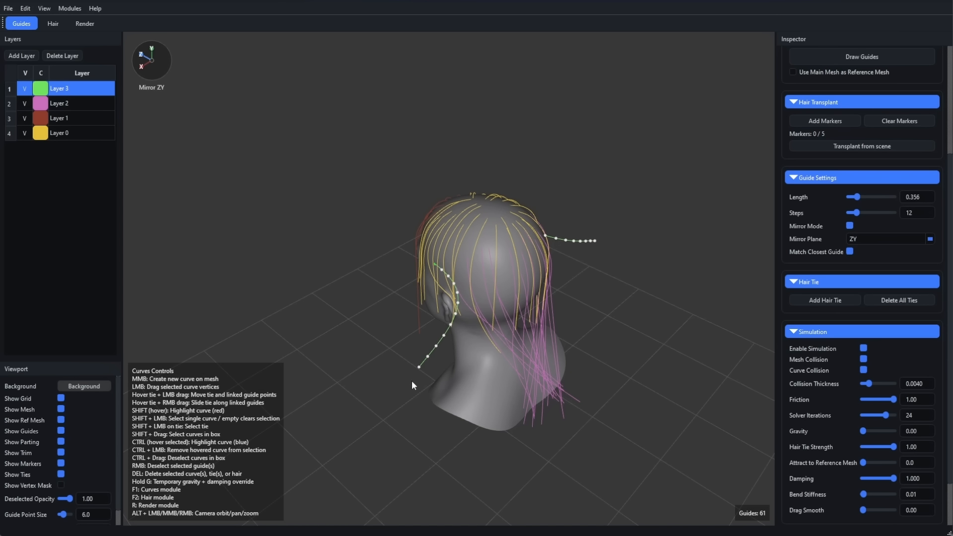
left_click_drag(529, 350, 553, 374, "alt")
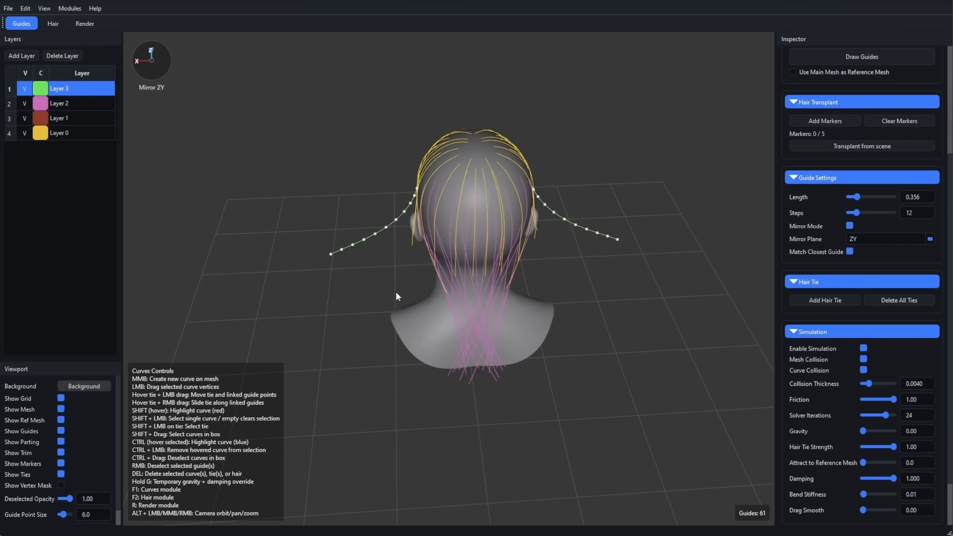
left_click_drag(335, 256, 478, 256)
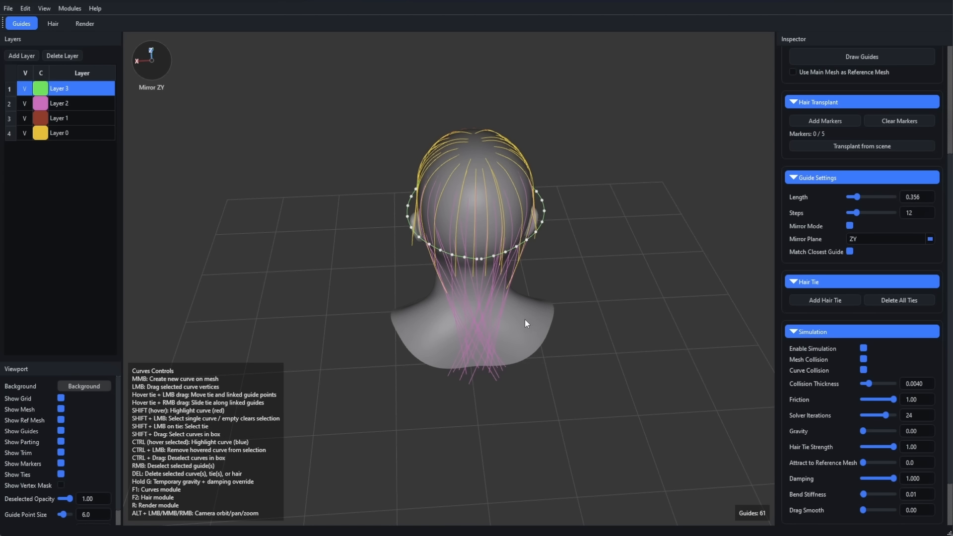
left_click_drag(525, 321, 530, 250, "alt")
scroll(531, 249, "up", 3)
scroll(529, 225, "down", 2)
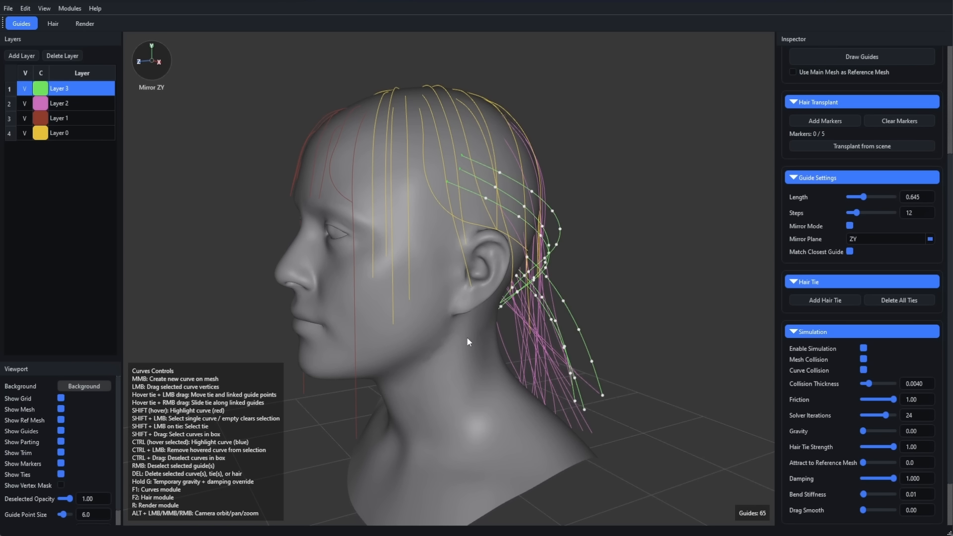
right_click(595, 205)
Select the long temple guide pair on Layer 0 and set its length to 0.245.
left_click(58, 105)
left_click(54, 116)
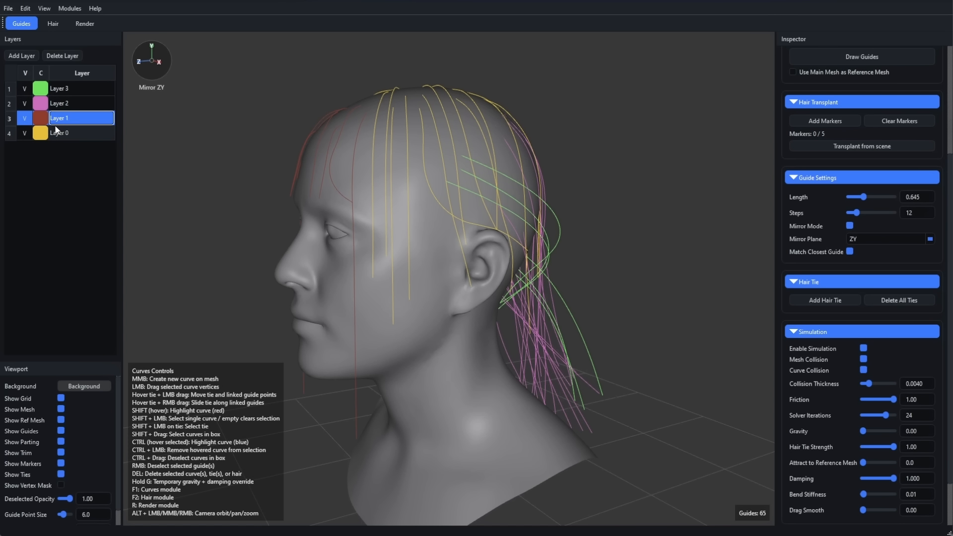
left_click(391, 328, "shift")
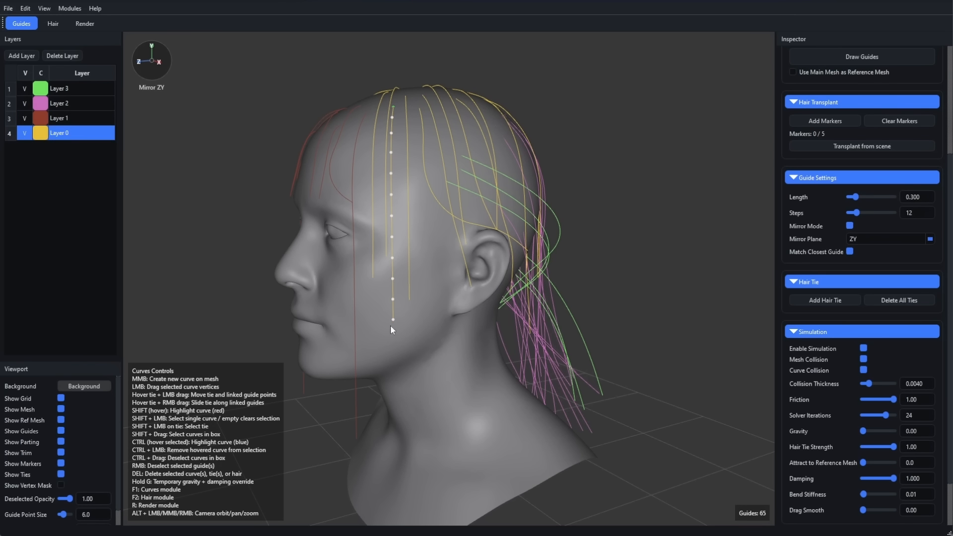
left_click_drag(859, 197, 854, 197)
left_click_drag(384, 381, 434, 369, "alt")
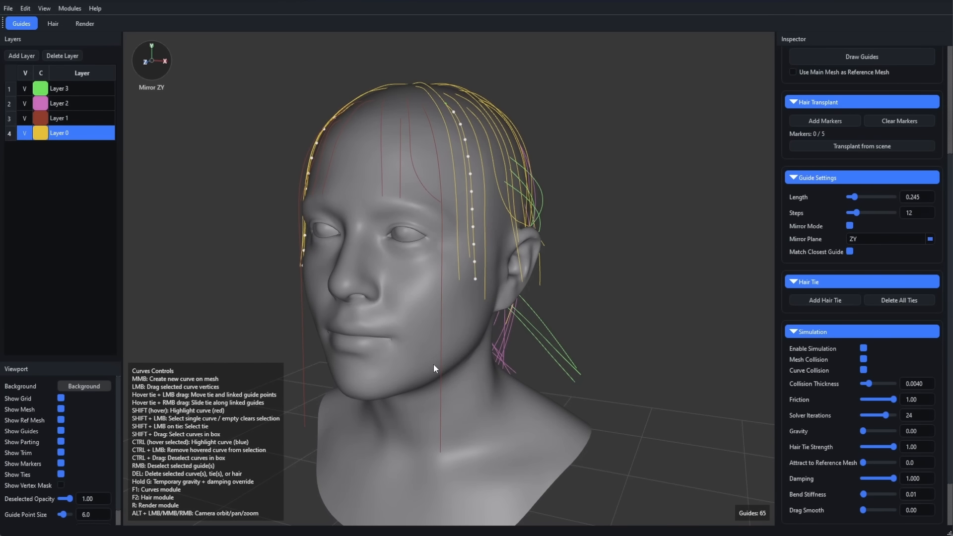
Select the Layer 2 guides behind the neck and set both Bend Stiffness and Drag Smooth to 0.13.
left_click_drag(558, 360, 554, 386, "alt")
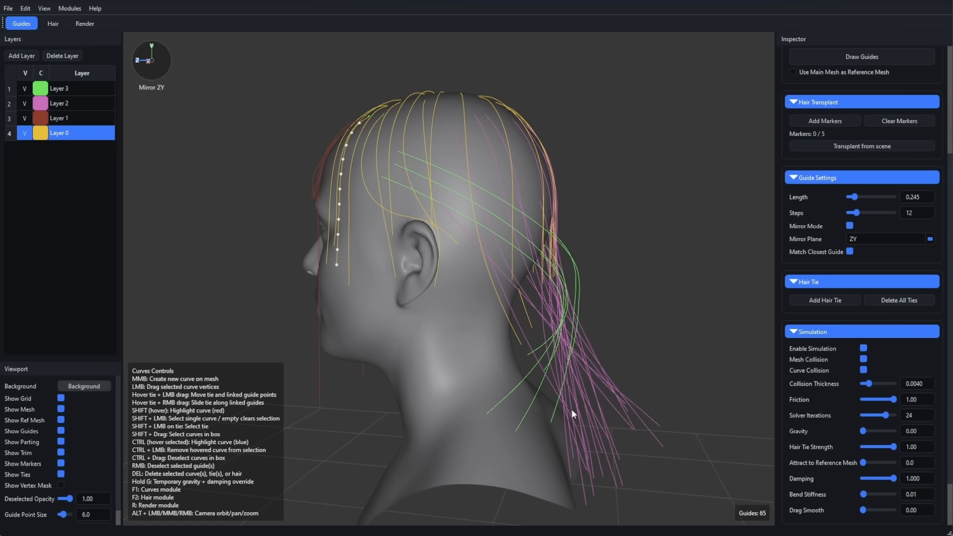
left_click(64, 103)
left_click_drag(731, 366, 550, 511, "shift")
left_click_drag(683, 396, 550, 502, "shift")
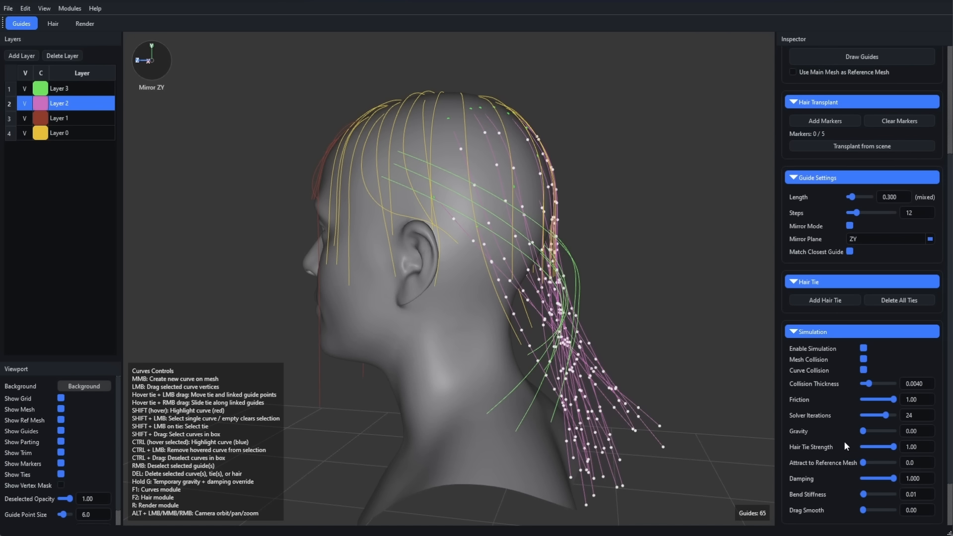
scroll(822, 451, "down", 2)
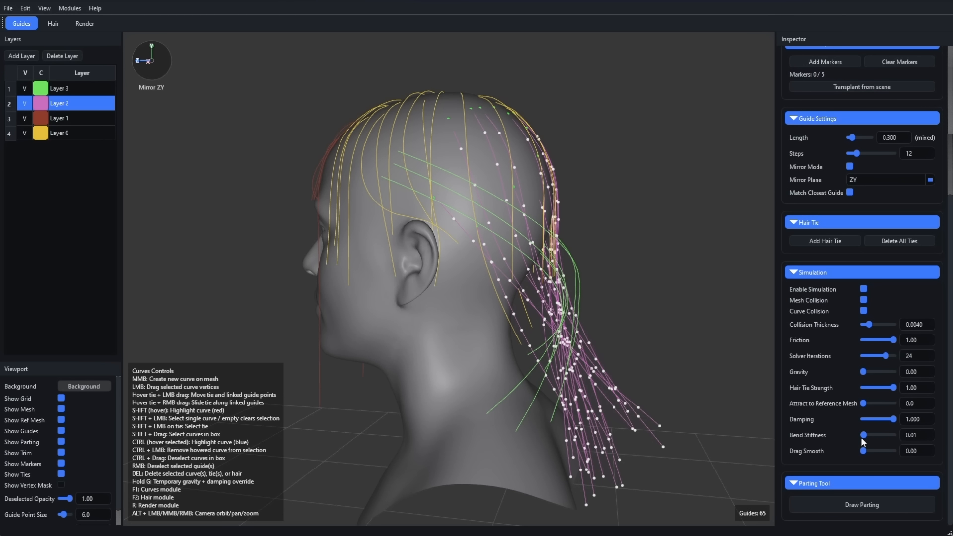
left_click_drag(863, 437, 867, 439)
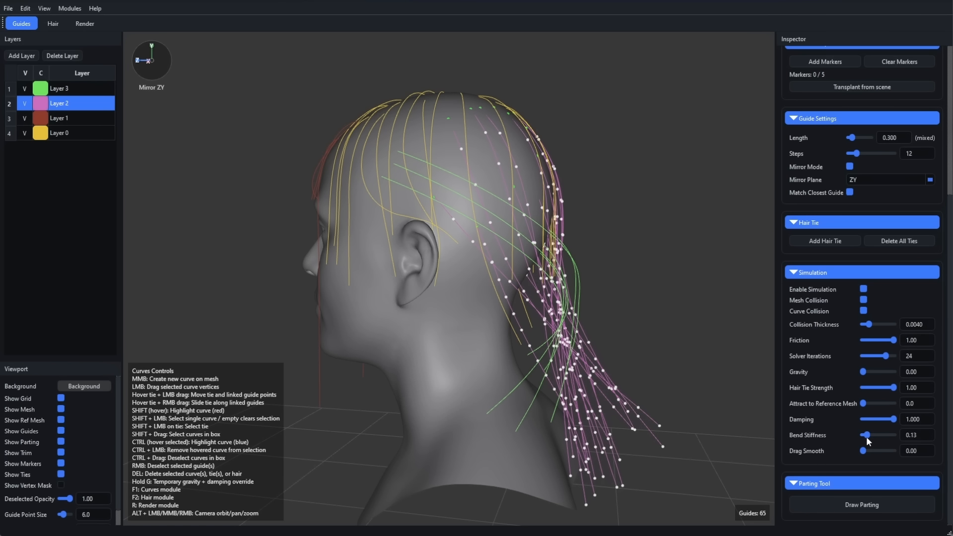
left_click(865, 452)
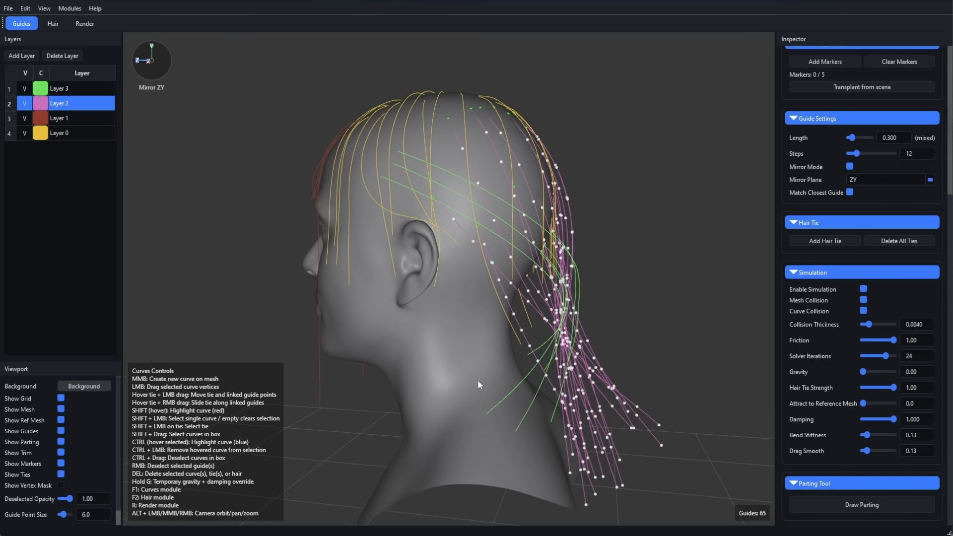
Switch to the Hair module and fill the distribution mask to clear all hair from the head.
right_click_drag(477, 380, 755, 487, "alt")
left_click_drag(626, 424, 491, 323, "alt")
key("F2")
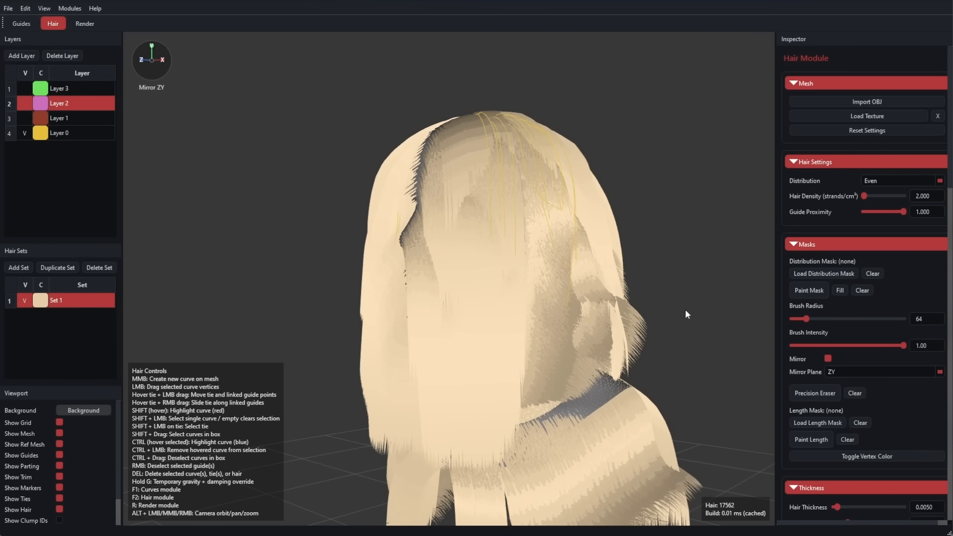
left_click(840, 291)
left_click_drag(569, 326, 500, 346, "alt")
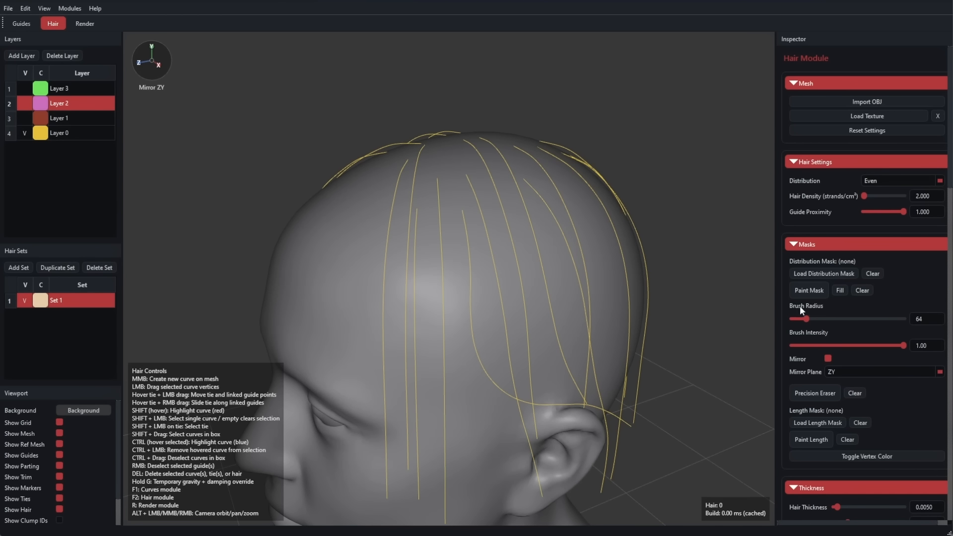
Paint the distribution mask white over the scalp, mirrored, from the front around to the back of the head.
left_click(809, 291)
mouse_move(445, 210)
left_mouse_down()
mouse_move(406, 207)
mouse_move(469, 208)
left_mouse_up()
left_click_drag(469, 207, 516, 224)
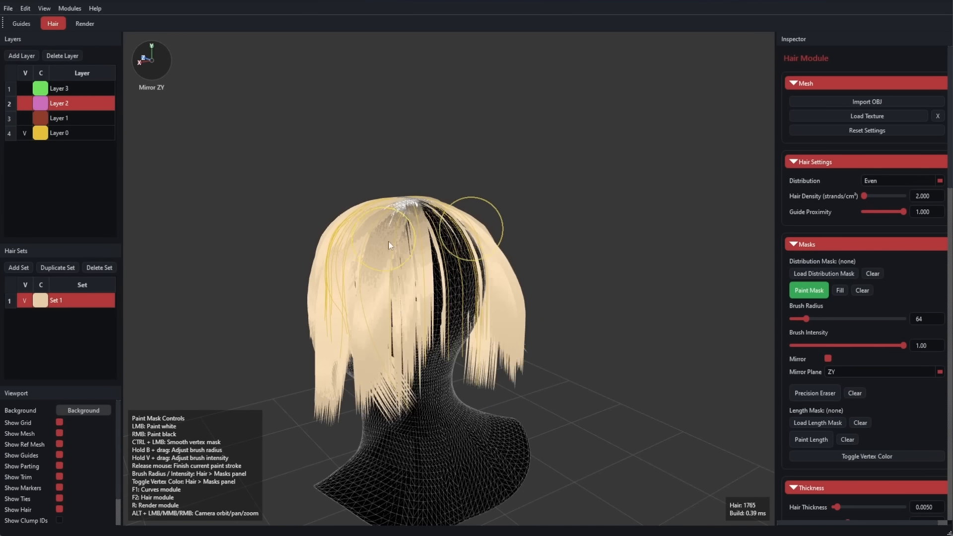
left_click_drag(389, 243, 430, 240)
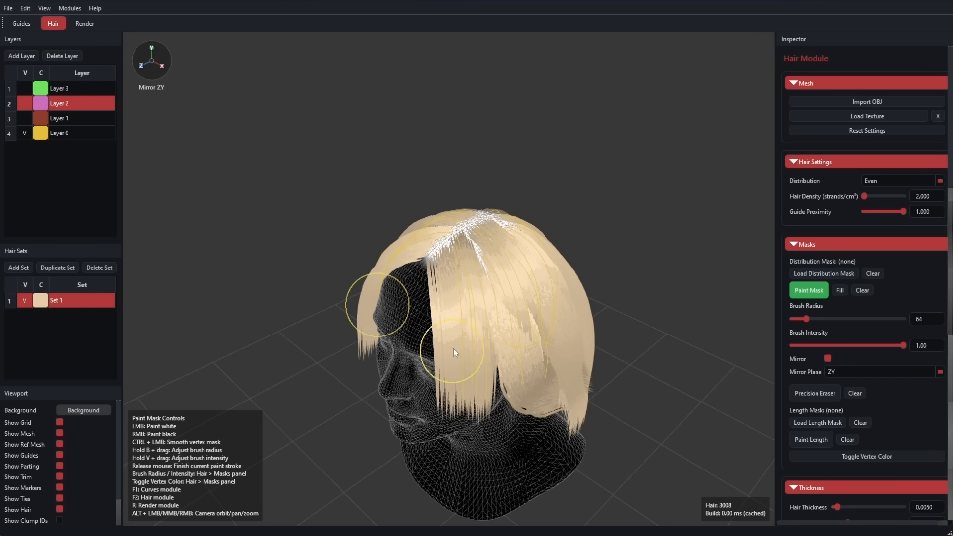
Adjust the mask brush to a radius of 41 and an intensity of 1.00 for work on the scalp.
scroll(454, 349, "up", 5)
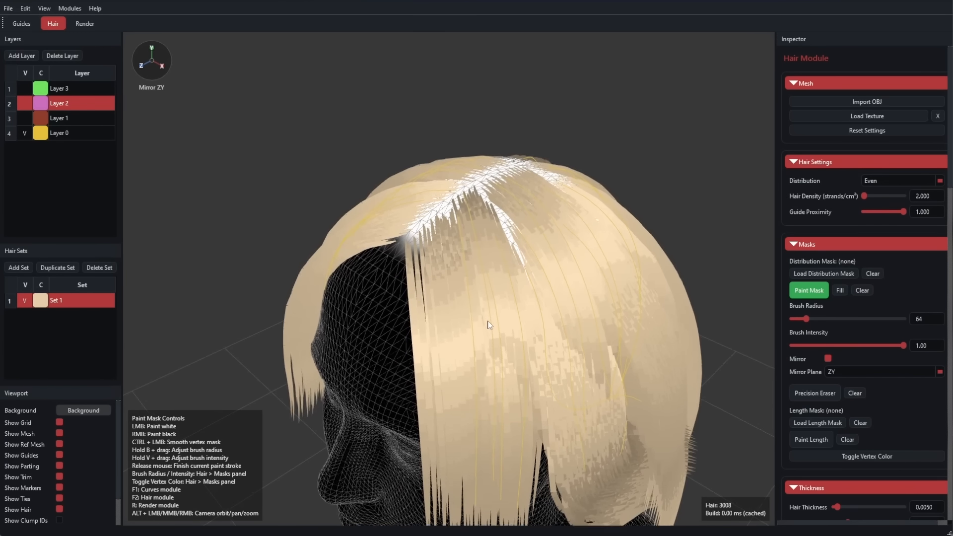
mouse_move(454, 349)
left_mouse_down("alt")
mouse_move(511, 306)
mouse_move(511, 294)
left_mouse_up("alt")
key("v")
mouse_move(443, 260)
left_mouse_down()
mouse_move(457, 259)
mouse_move(444, 240)
mouse_move(472, 261)
mouse_move(538, 258)
left_mouse_up()
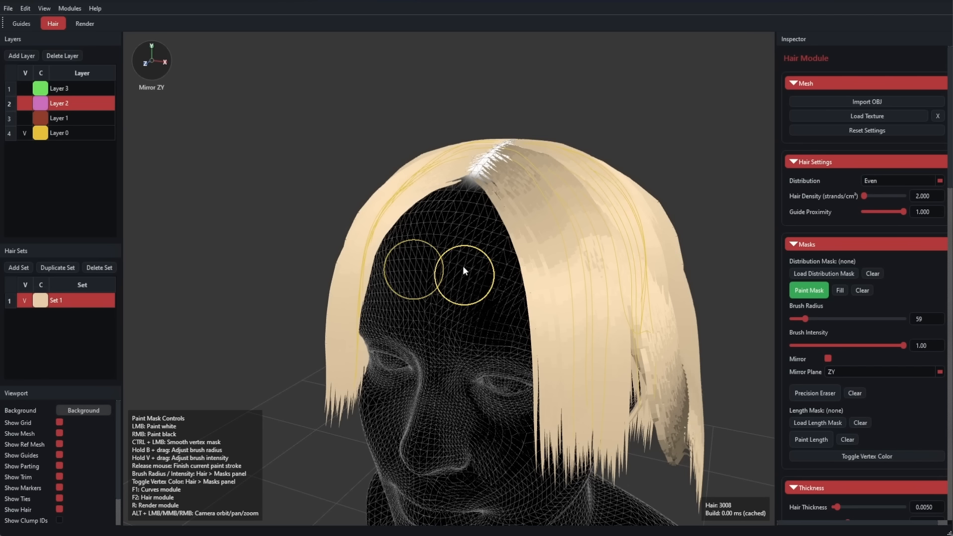
key("b")
mouse_move(462, 266)
left_mouse_down()
mouse_move(495, 303)
mouse_move(448, 257)
mouse_move(455, 244)
mouse_move(475, 272)
mouse_move(455, 218)
left_mouse_up()
left_click_drag(570, 226, 536, 307, "alt")
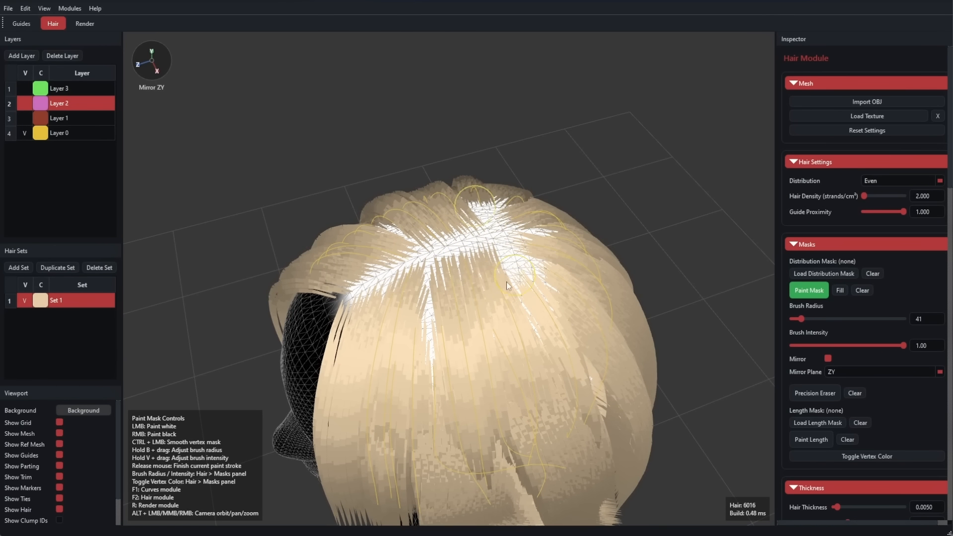
Set Hair Thickness to 0.0010, Root Thickness to 0.36 and Mid Thickness to 0.53.
left_click_drag(441, 389, 517, 317, "alt")
scroll(855, 401, "down", 3)
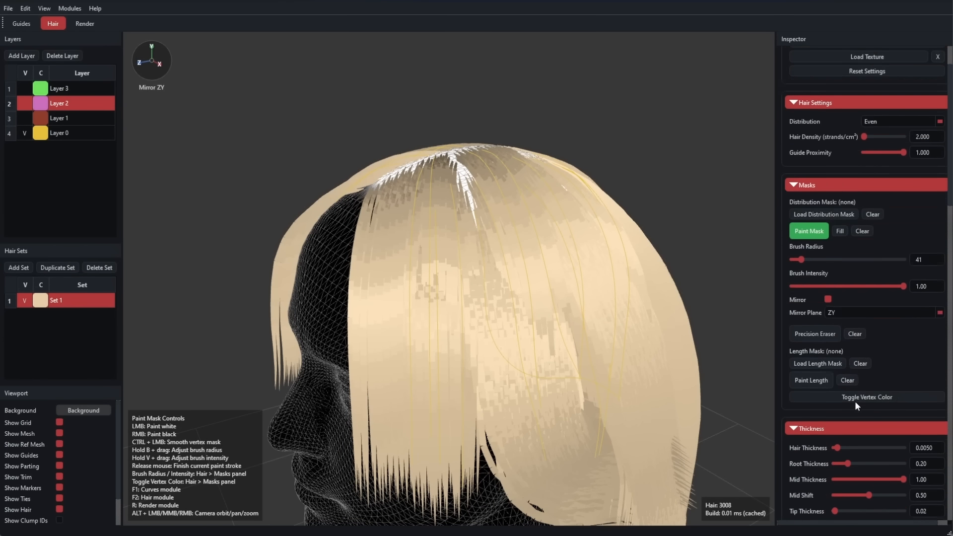
left_click_drag(839, 388, 860, 406)
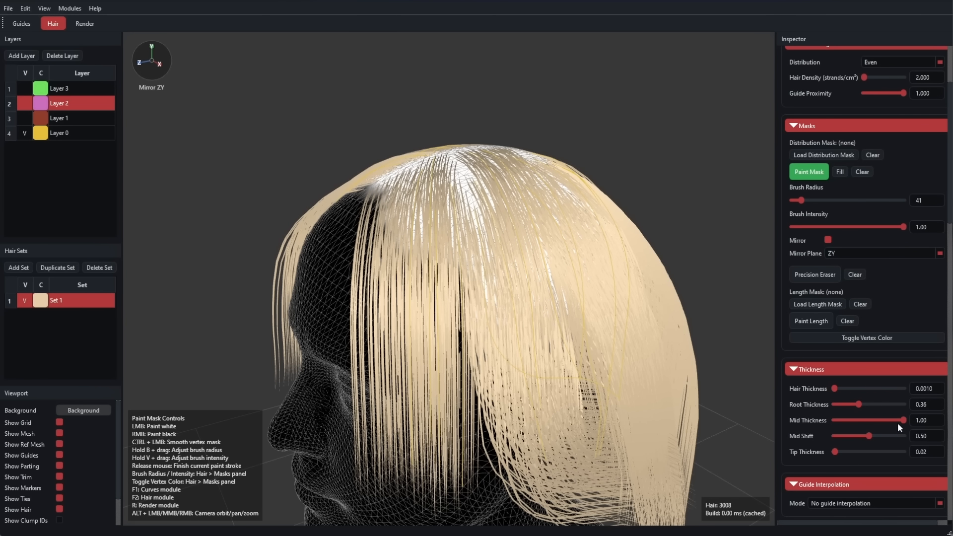
left_click_drag(904, 418, 871, 424)
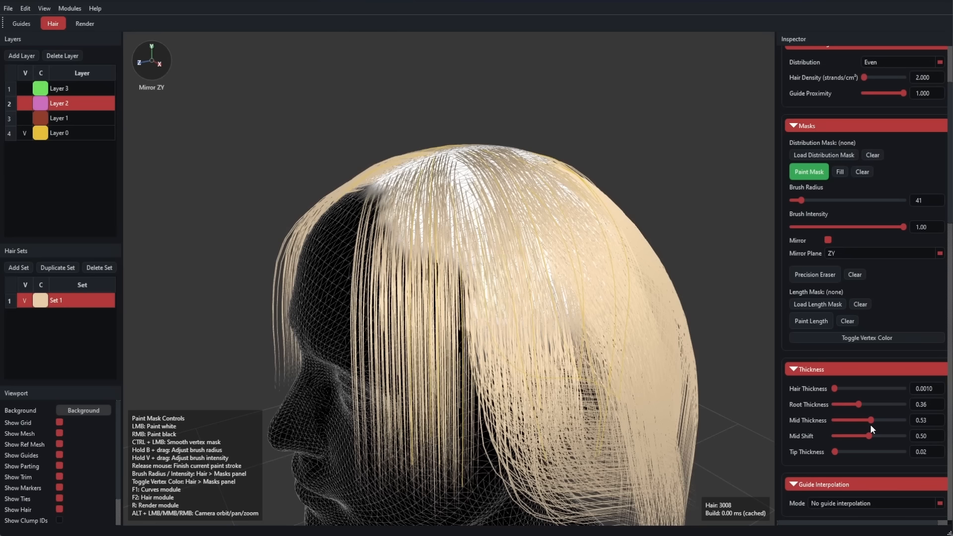
Make Layers 1, 2 and 3 visible to check the hair from the front and back.
left_click_drag(644, 412, 612, 400, "alt")
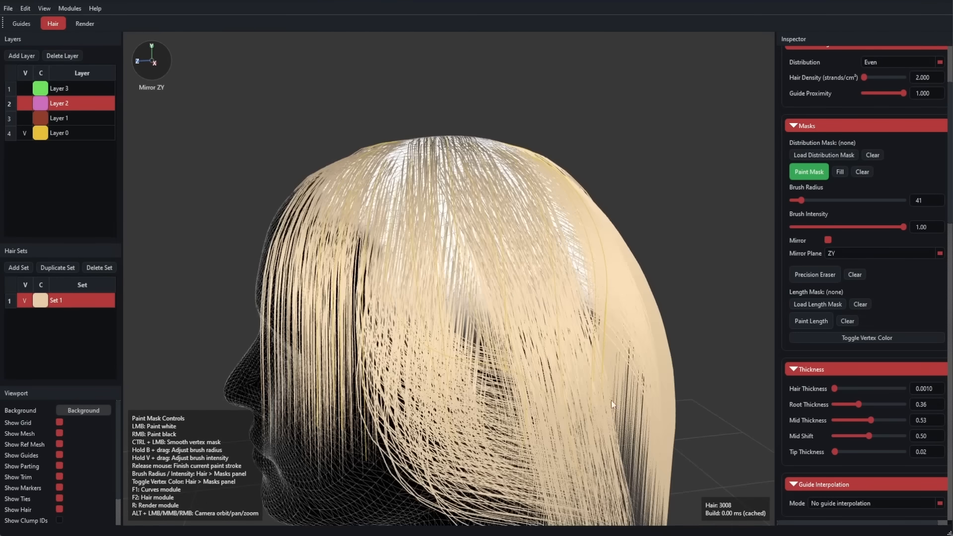
right_click_drag(611, 400, 613, 425, "alt")
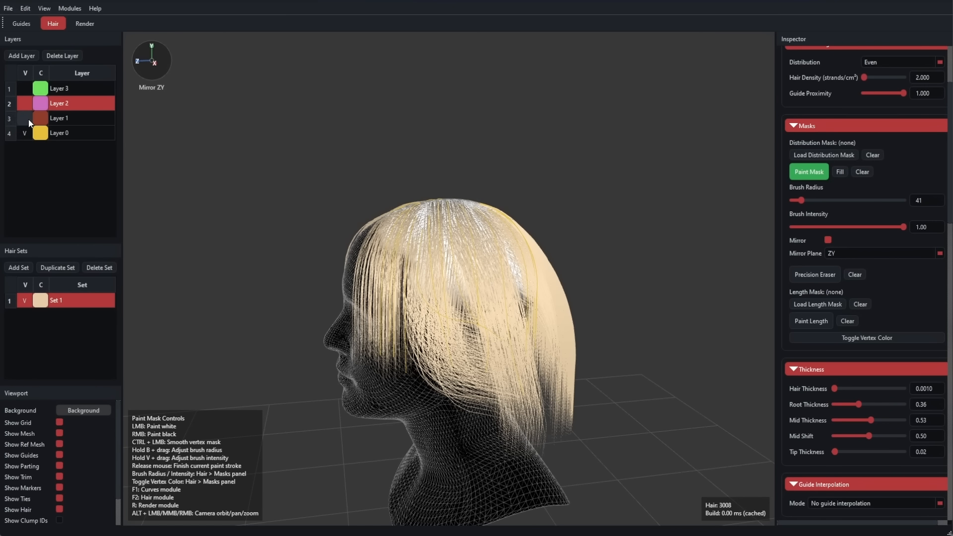
left_click(25, 119)
mouse_move(199, 223)
left_mouse_down("alt")
mouse_move(525, 327)
mouse_move(412, 278)
left_mouse_up("alt")
left_click(23, 103)
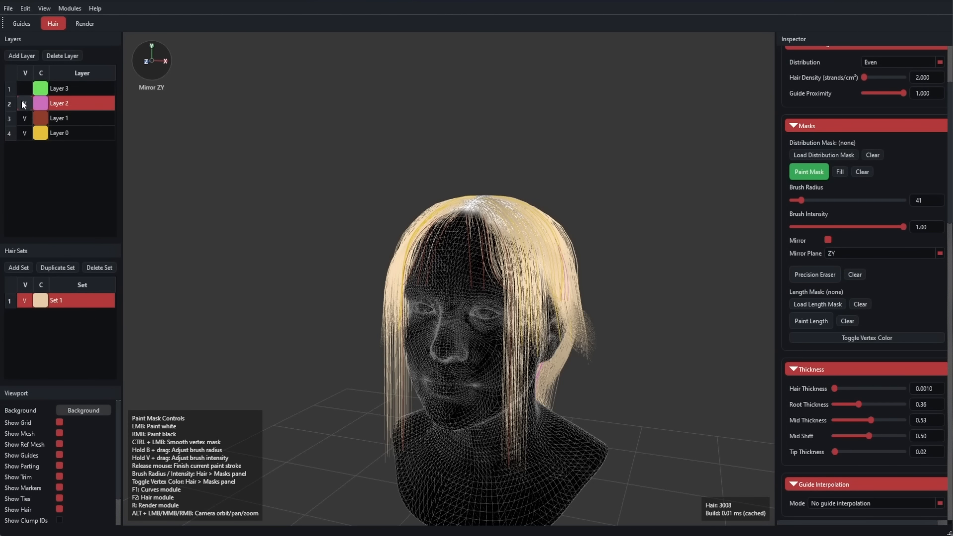
left_click(25, 88)
left_click_drag(248, 298, 439, 306, "alt")
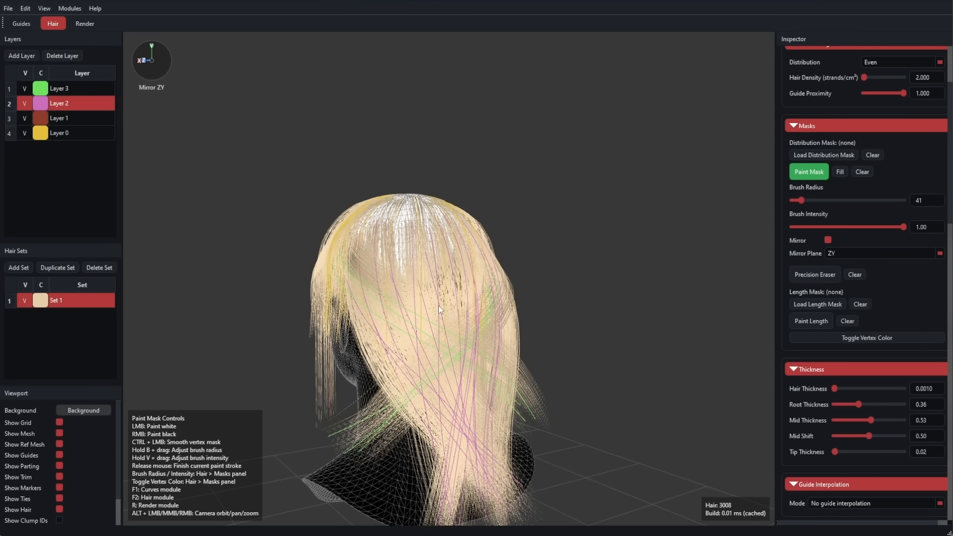
Stop painting the distribution mask and hide Layers 3, 2 and 1, leaving only Layer 0 visible.
left_click(812, 173)
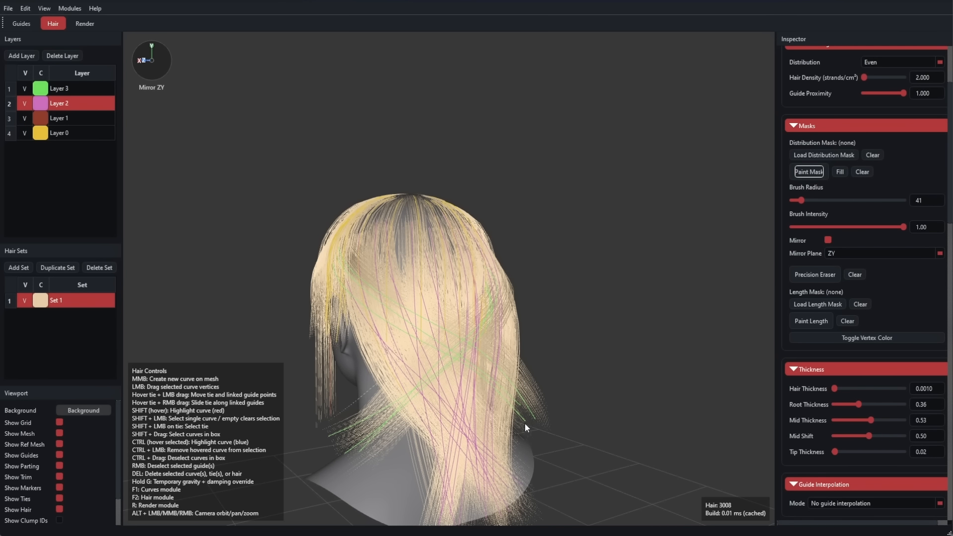
left_click_drag(525, 423, 672, 382, "alt")
left_click(25, 88)
left_click(25, 103)
left_click(25, 115)
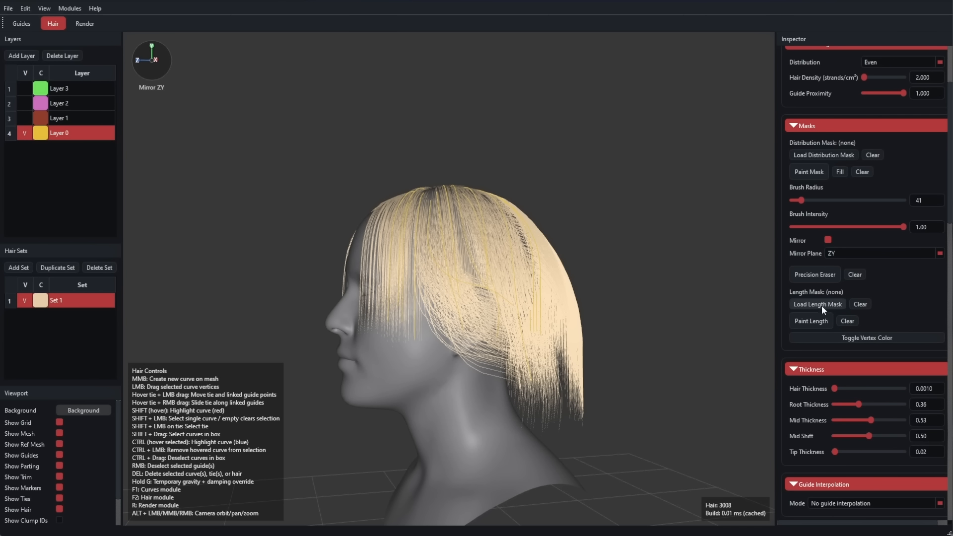
Try painting the length mask black and partly white over the front and side of the scalp, and undo the strokes.
left_click(812, 320)
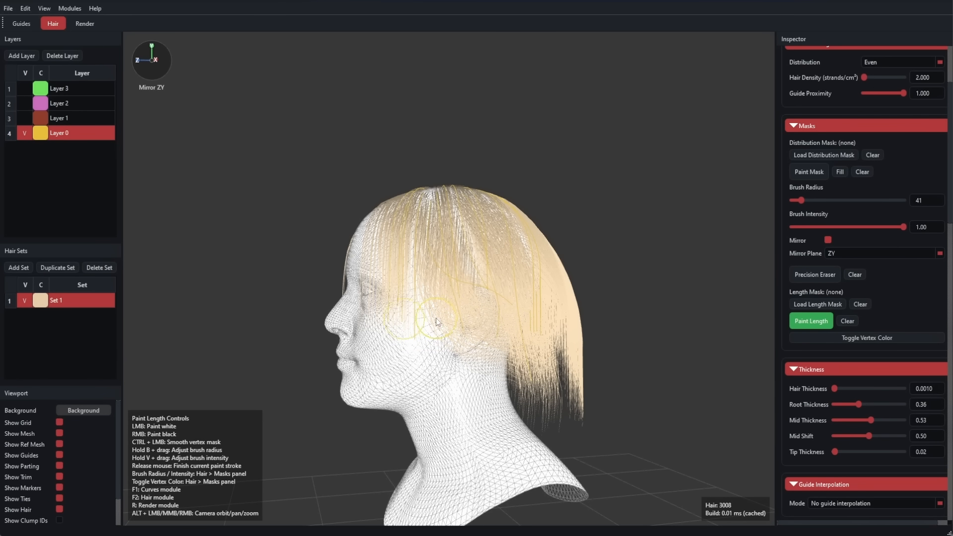
scroll(442, 360, "up", 3)
mouse_move(442, 268)
left_mouse_down("alt")
mouse_move(522, 263)
mouse_move(473, 249)
left_mouse_up("alt")
mouse_move(473, 251)
right_mouse_down()
mouse_move(454, 234)
mouse_move(419, 238)
mouse_move(447, 188)
mouse_move(457, 213)
mouse_move(449, 208)
mouse_move(470, 192)
mouse_move(389, 166)
mouse_move(453, 177)
mouse_move(455, 215)
mouse_move(427, 152)
mouse_move(458, 186)
mouse_move(468, 149)
mouse_move(543, 225)
mouse_move(560, 268)
mouse_move(510, 256)
mouse_move(430, 161)
mouse_move(527, 258)
right_mouse_up()
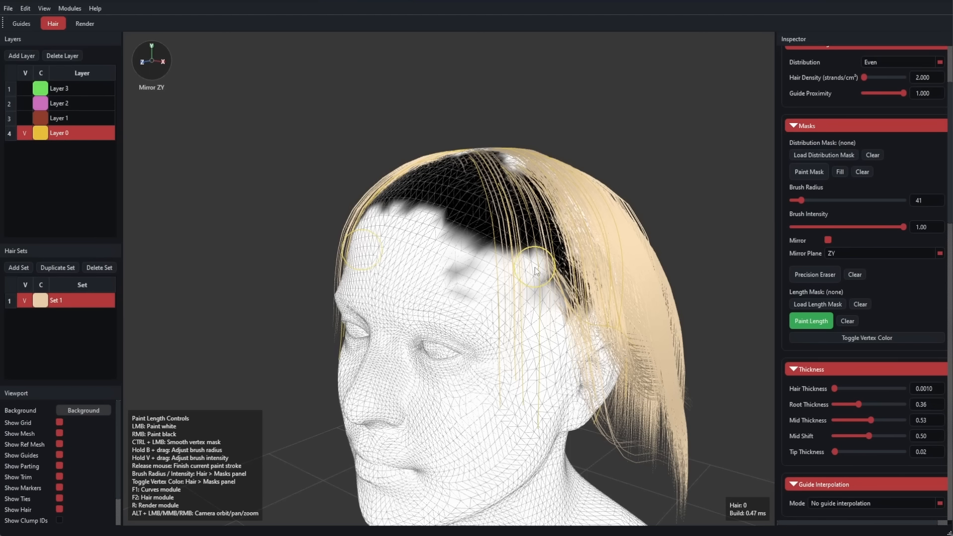
mouse_move(536, 270)
right_mouse_down()
mouse_move(494, 243)
mouse_move(508, 272)
right_mouse_up()
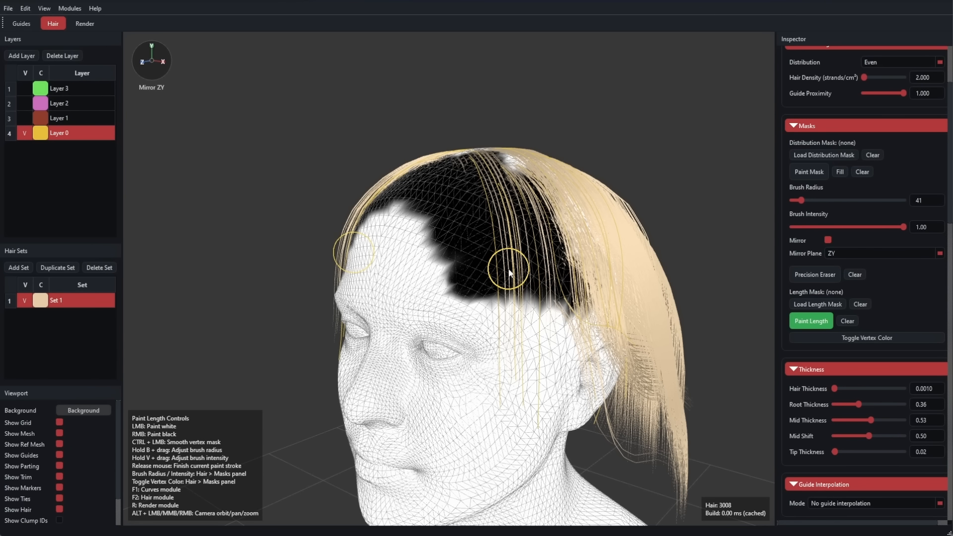
mouse_move(465, 263)
left_mouse_down()
mouse_move(478, 224)
mouse_move(558, 255)
mouse_move(534, 264)
mouse_move(541, 271)
left_mouse_up()
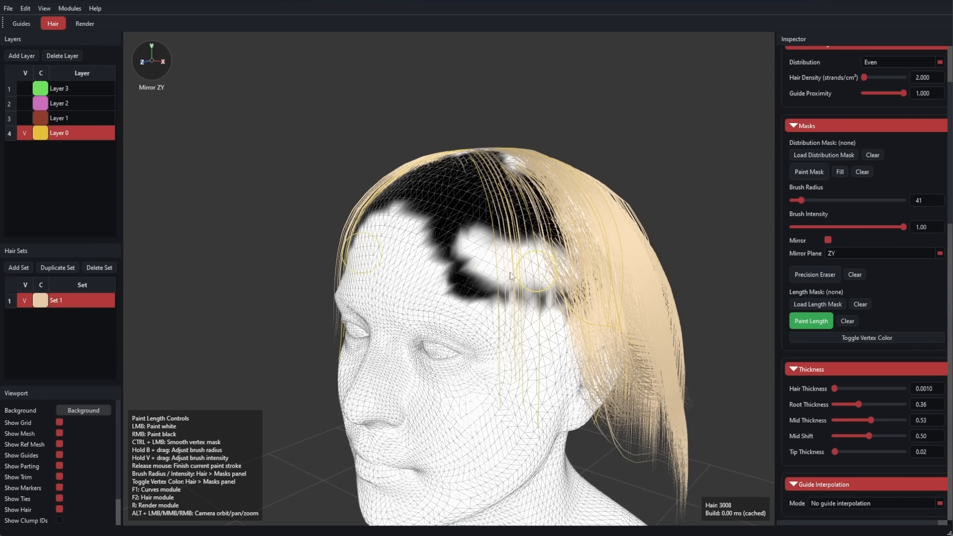
key("ctrl+z")
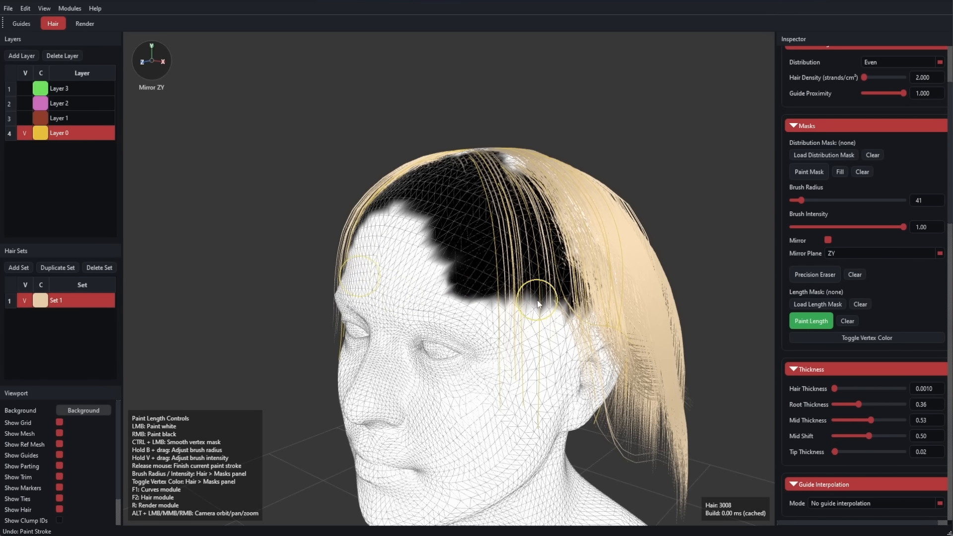
key("ctrl+z")
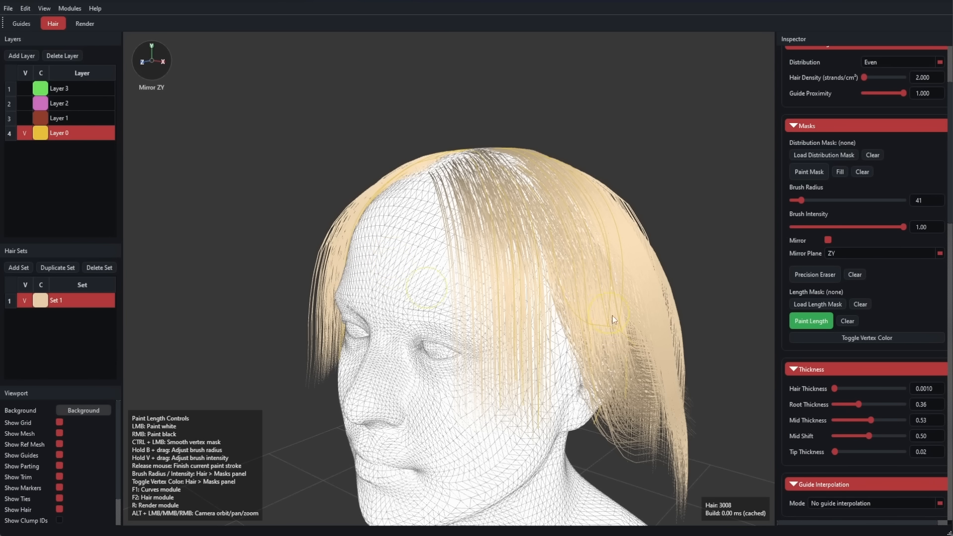
Set the hair's Clump Type to Guides.
scroll(837, 412, "down", 5)
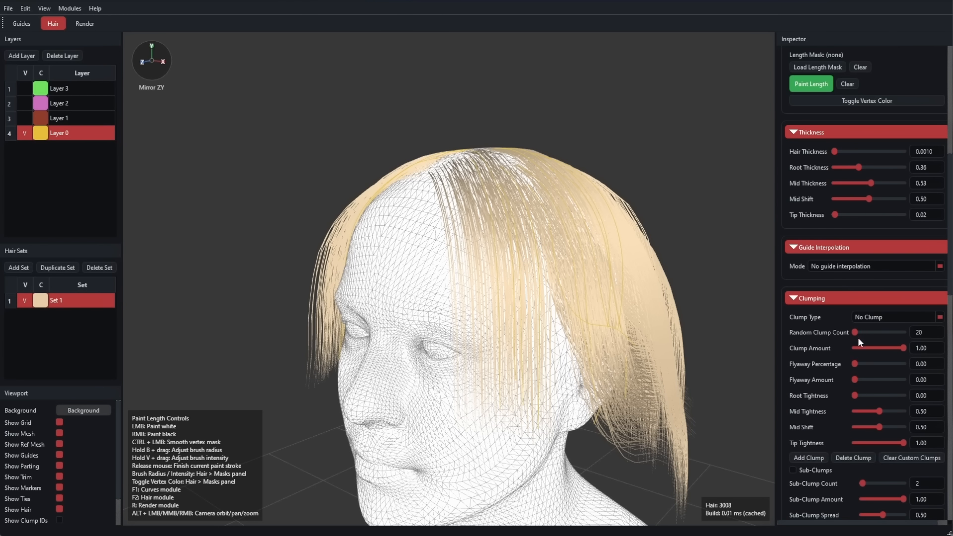
left_click(894, 317)
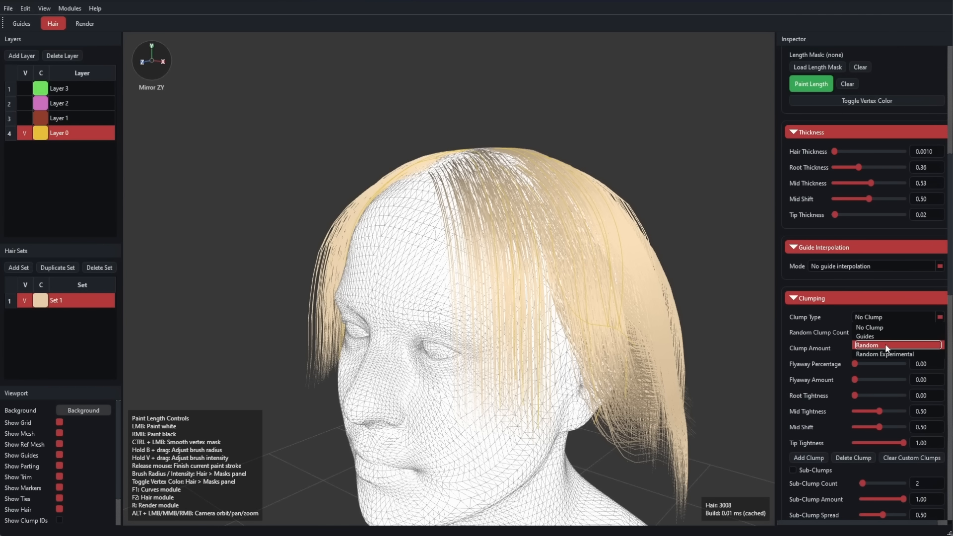
left_click(885, 336)
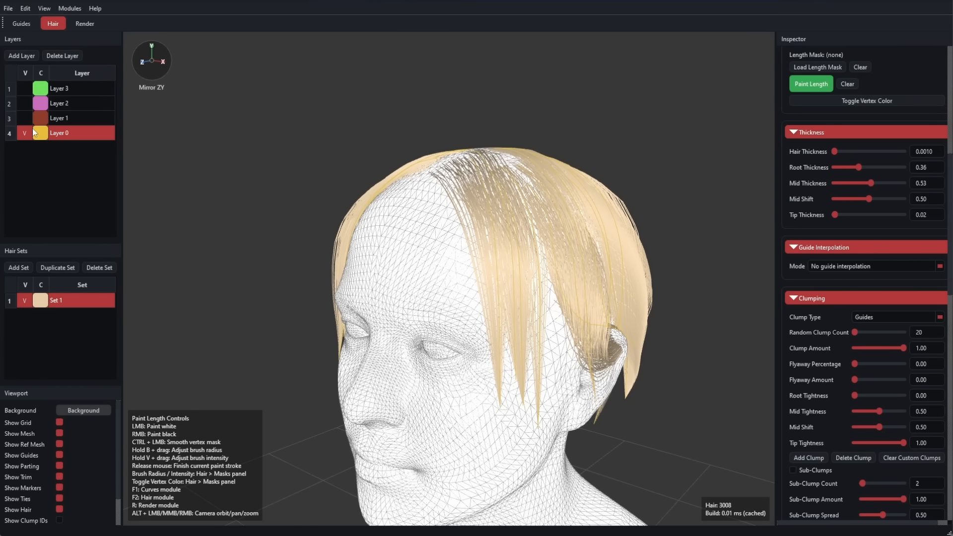
Make Layers 1, 2 and 3 visible again and leave length painting.
left_click(22, 118)
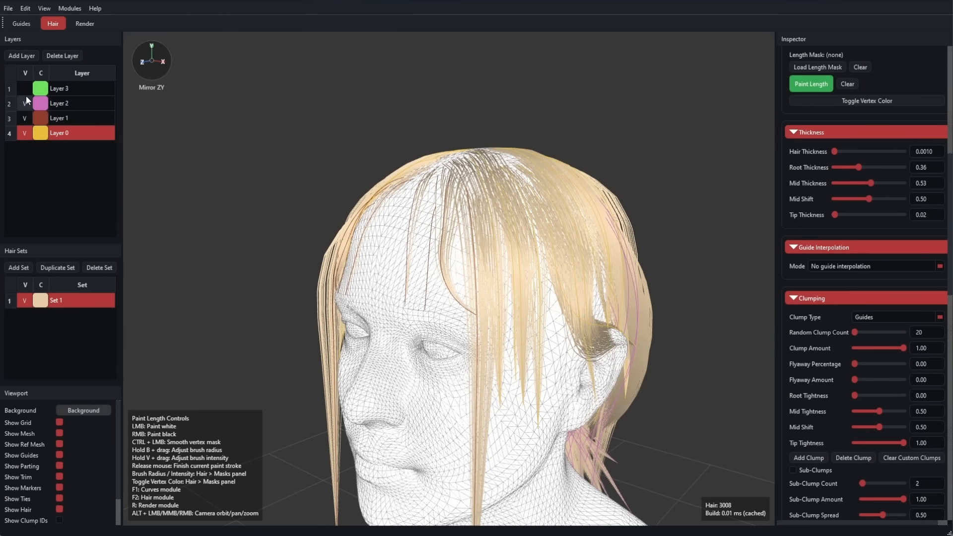
left_click(24, 88)
left_click(24, 103)
mouse_move(660, 348)
left_mouse_down("alt")
mouse_move(481, 322)
mouse_move(557, 324)
mouse_move(566, 349)
left_mouse_up("alt")
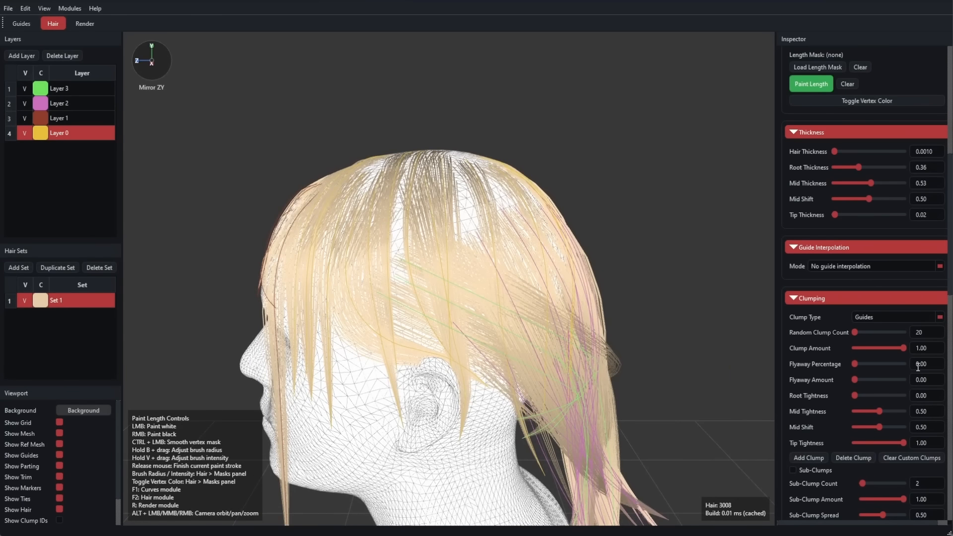
left_click_drag(571, 347, 710, 346, "alt")
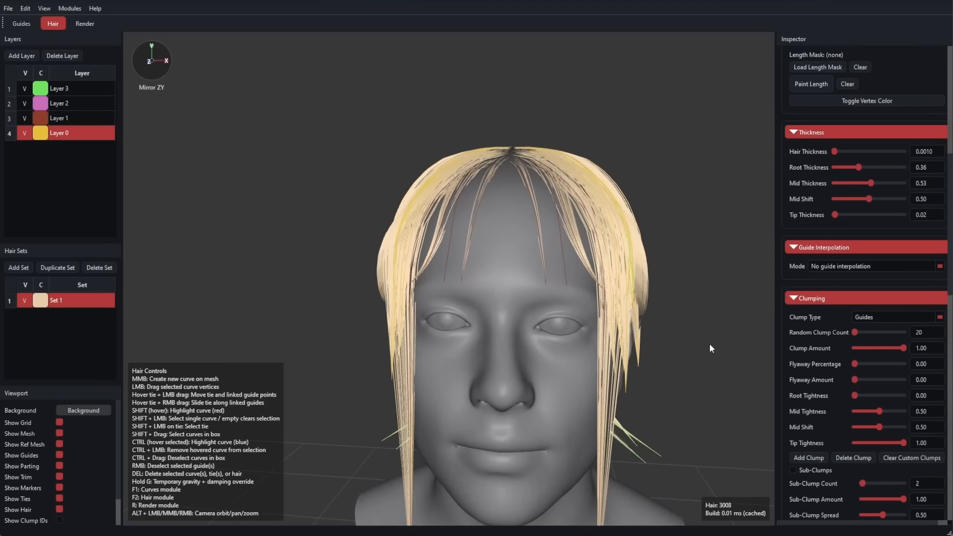
Try the Random clump type and change it to Random Experimental.
right_click_drag(710, 346, 623, 365, "alt")
left_click_drag(623, 365, 472, 350, "alt")
left_click(896, 317)
left_click(883, 345)
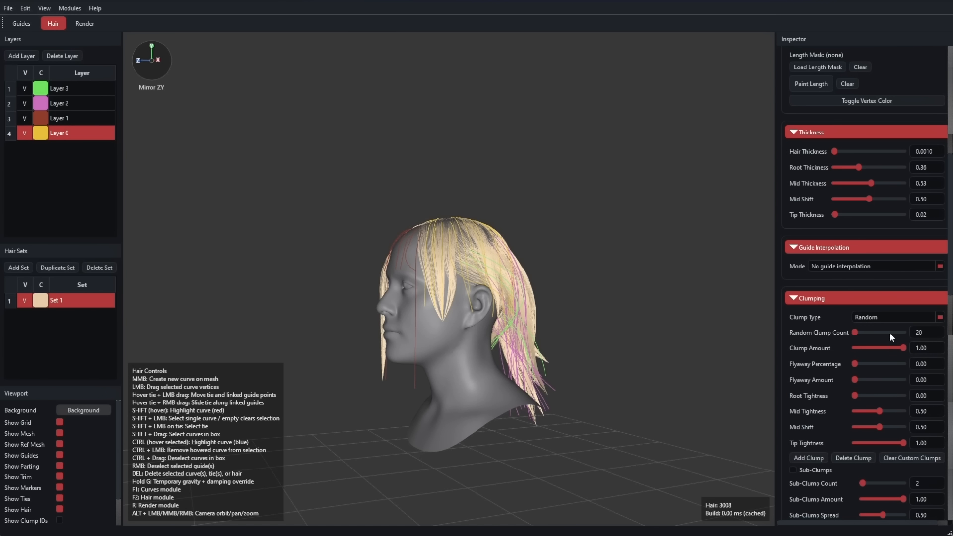
left_click(895, 317)
left_click(892, 354)
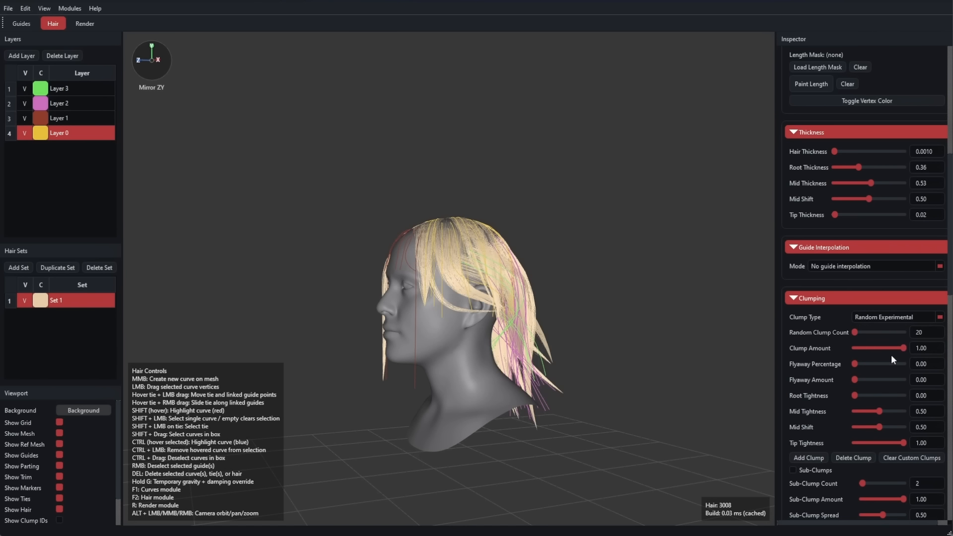
Set the Random Clump Count to 0, Flyaway Amount to 0.75 and Root Tightness to 0.16.
left_click_drag(646, 349, 476, 340, "alt")
mouse_move(854, 332)
left_mouse_down()
mouse_move(893, 332)
mouse_move(850, 335)
left_mouse_up()
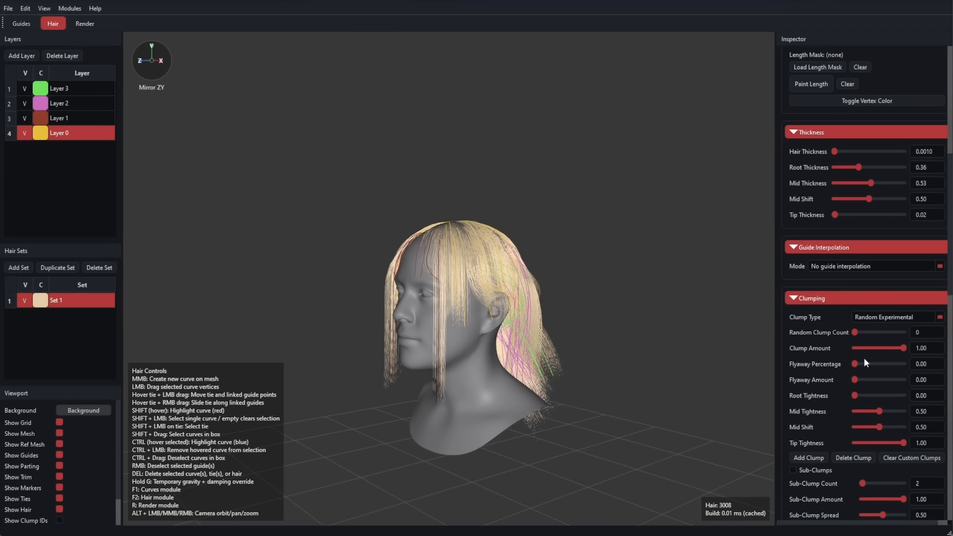
left_click_drag(858, 397, 891, 380)
left_click_drag(451, 255, 461, 238, "alt")
right_click_drag(461, 239, 603, 310, "alt")
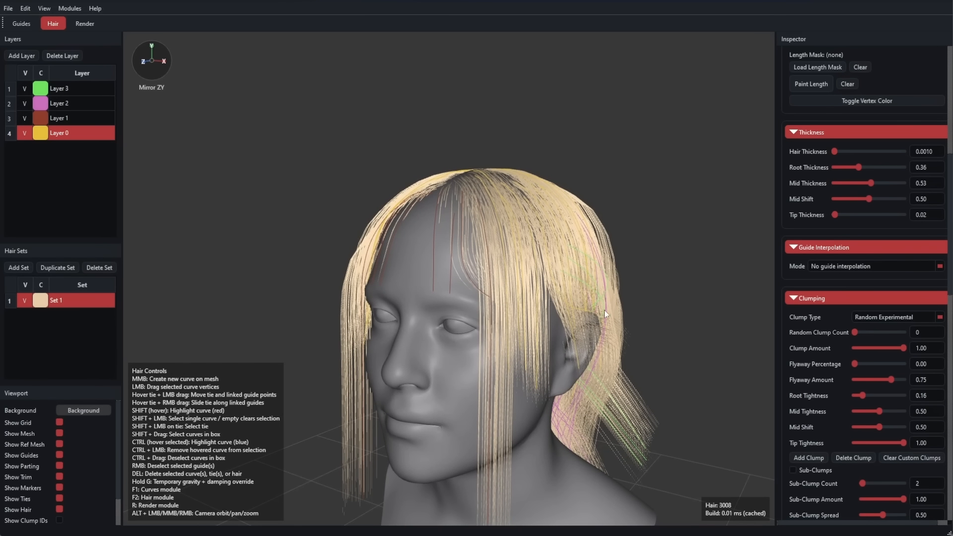
Set clumping to Guides with affine guide interpolation, Flyaway Percentage 0.67, Flyaway Amount 0.79, root and mid tightness 0 and Mid Shift 0.90.
left_click(882, 316)
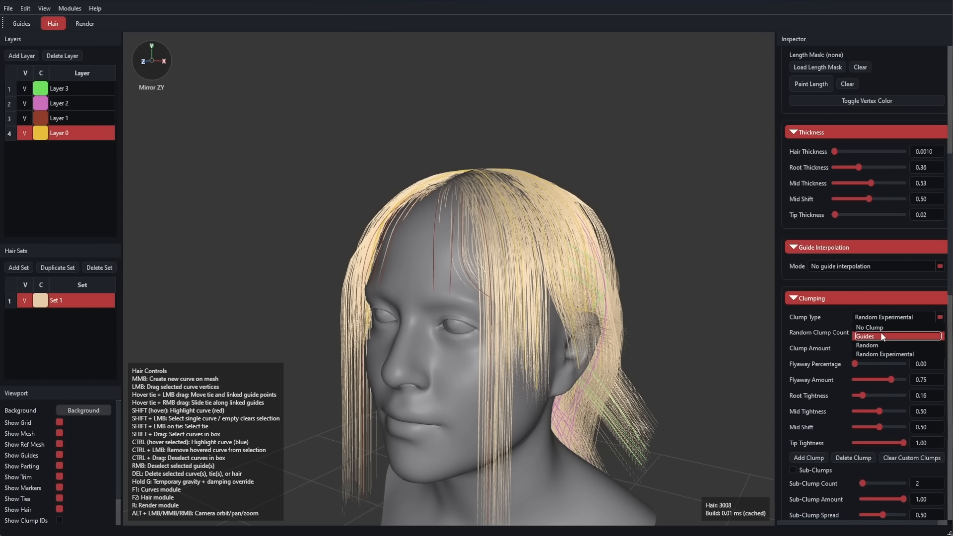
left_click(881, 332)
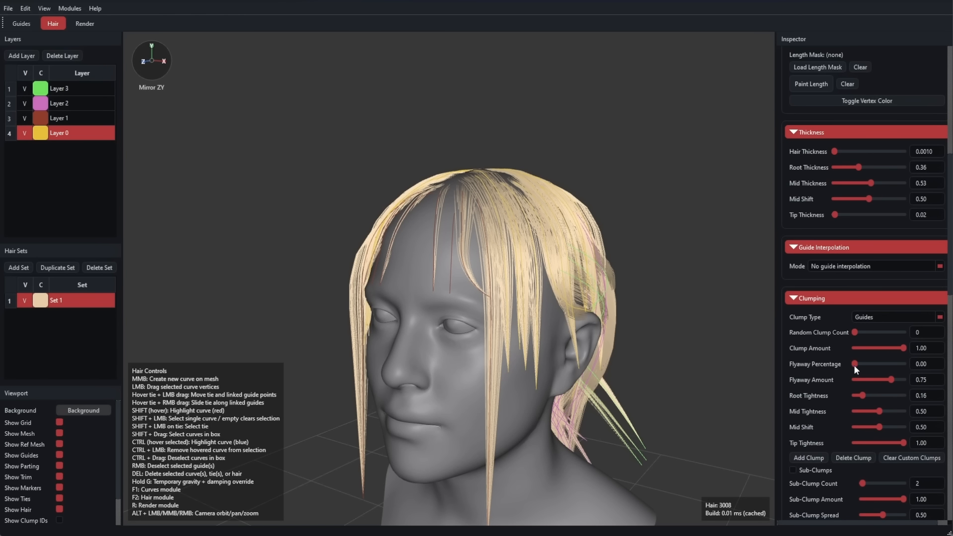
left_click_drag(855, 365, 895, 362)
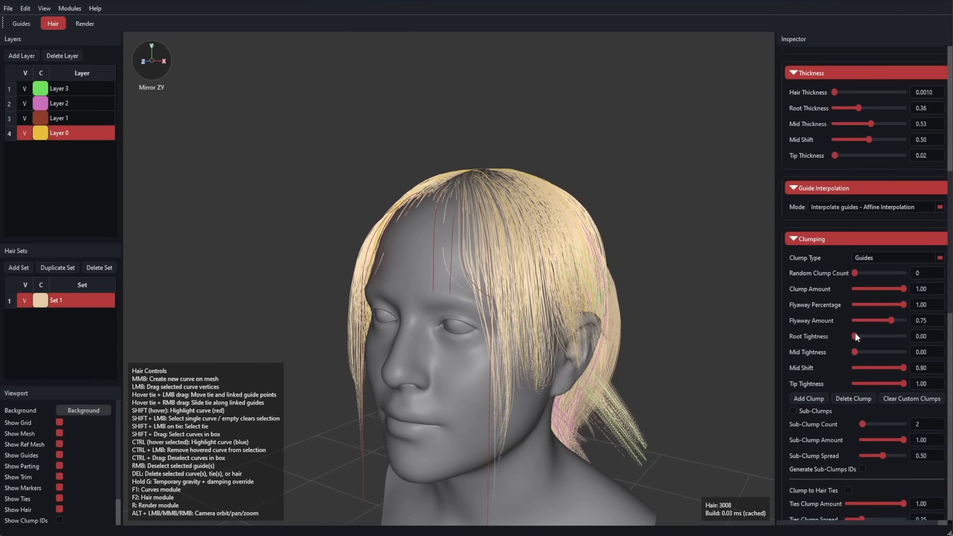
scroll(894, 285, "down", 10)
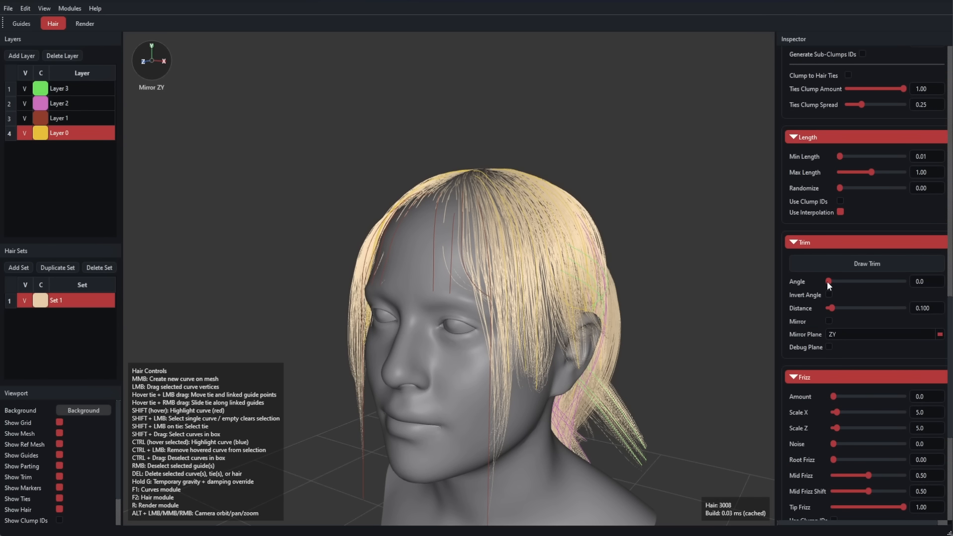
scroll(827, 281, "up", 7)
Enable Sub-Clumps with a Sub-Clump Count of 64 and inspect the hair from above and behind.
left_click(814, 292)
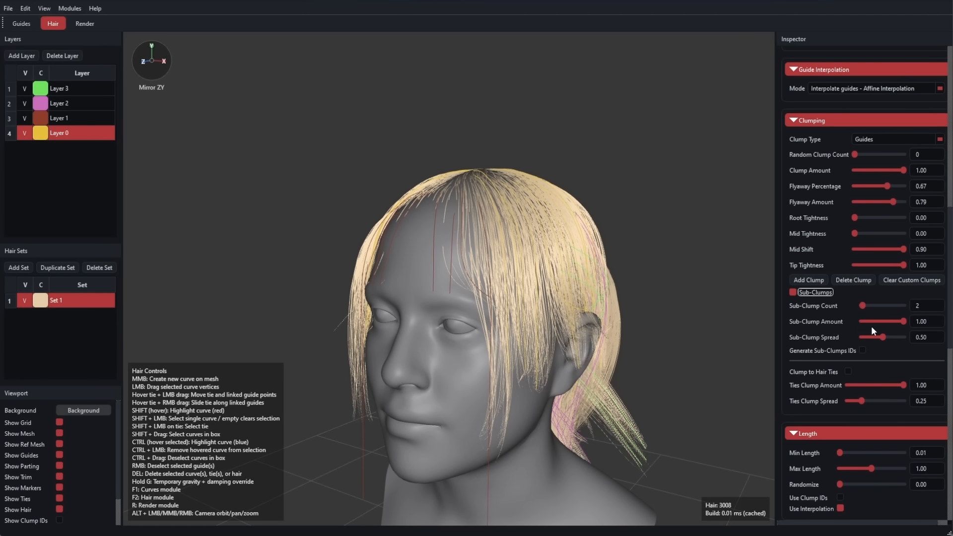
left_click_drag(866, 307, 906, 306)
left_click_drag(732, 358, 455, 303, "alt")
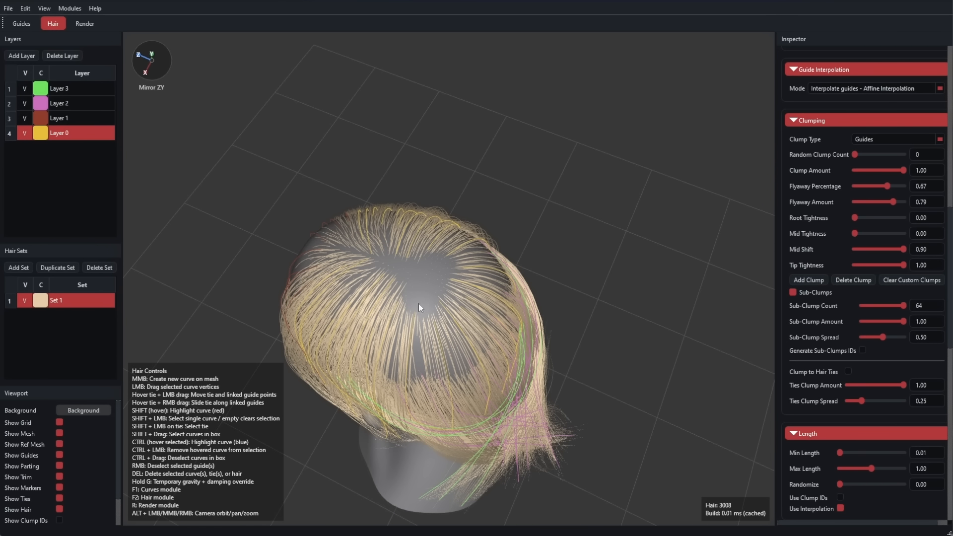
left_click_drag(418, 303, 472, 285, "alt")
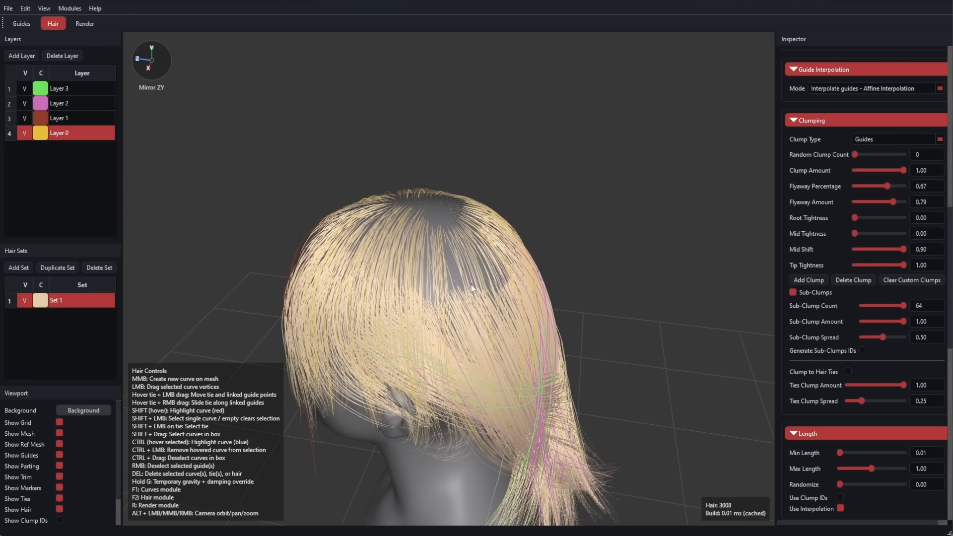
Add mirrored Layer 0 guides on the crown in the Guides module and drape them over the back of the head.
left_click(21, 23)
left_click_drag(518, 258, 430, 306, "alt")
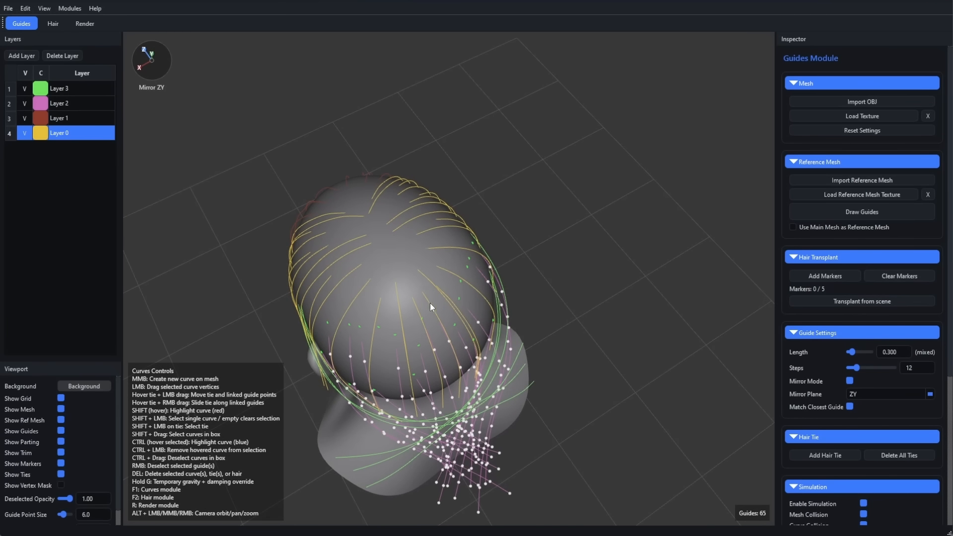
middle_click(379, 265)
key("ctrl+z")
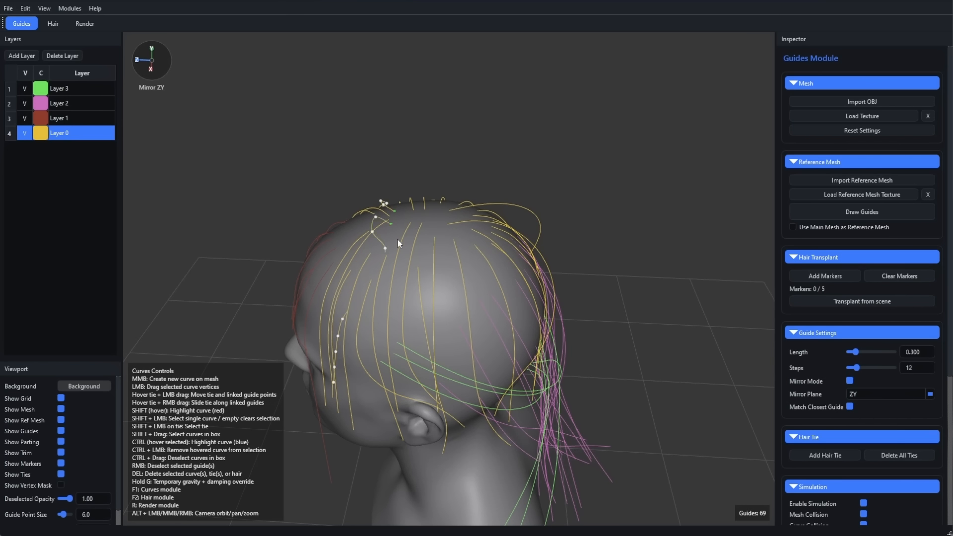
left_click_drag(399, 240, 467, 207)
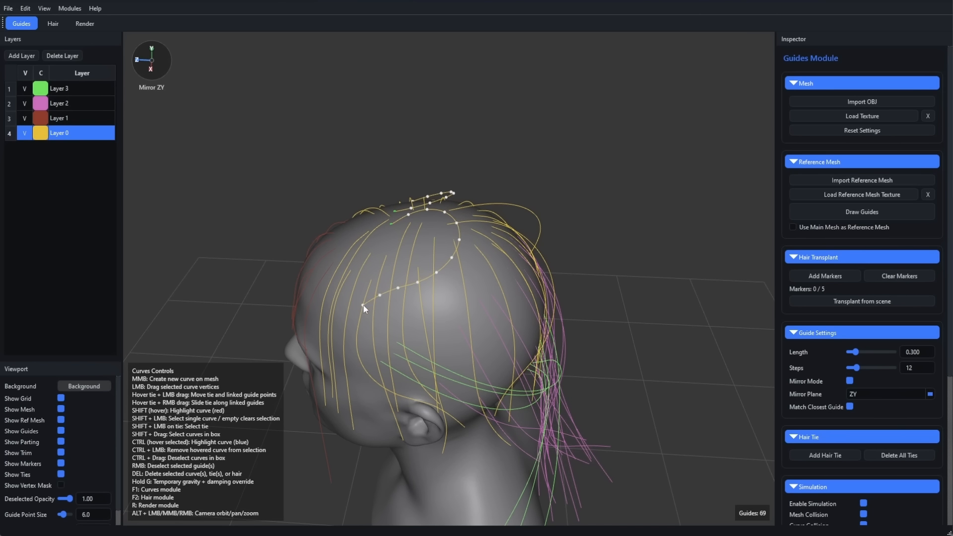
left_click_drag(363, 306, 540, 368)
Check the generated hair and reshape the protruding crown guides so they lie close to the back of the head.
left_click(54, 24)
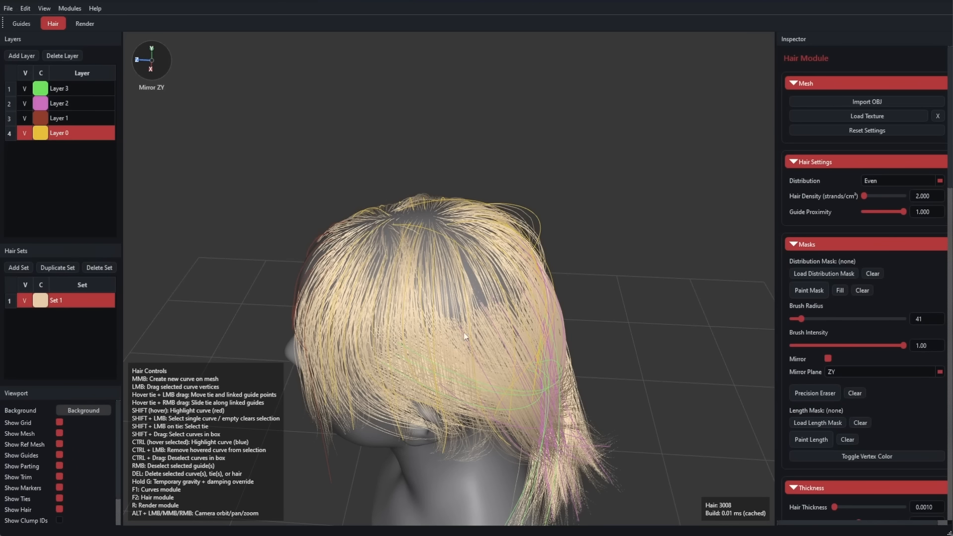
left_click_drag(463, 333, 432, 269, "alt")
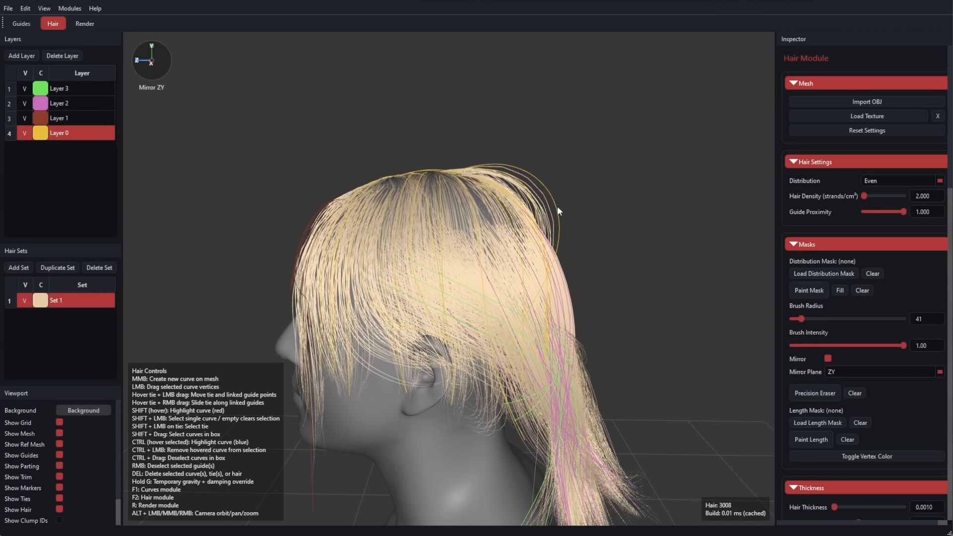
left_click(21, 24)
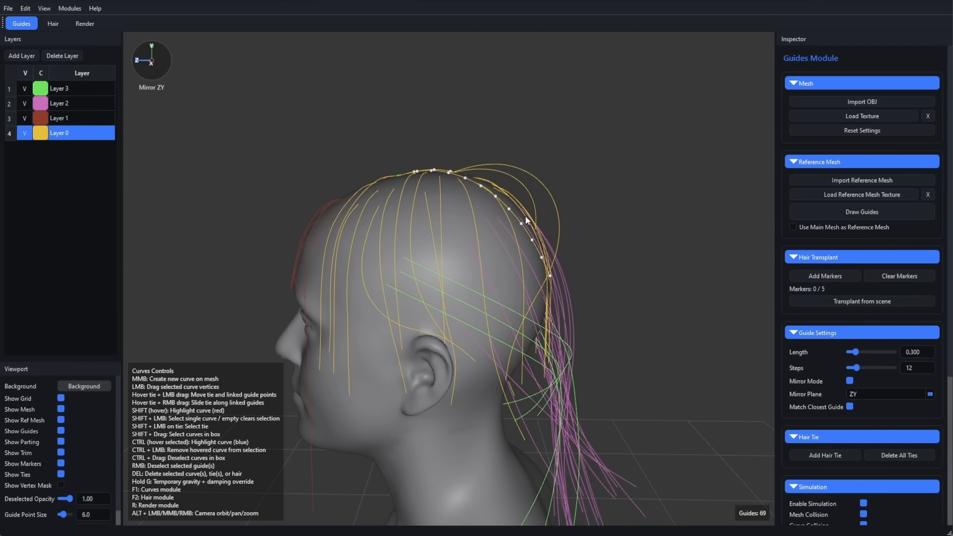
left_click_drag(507, 380, 490, 414)
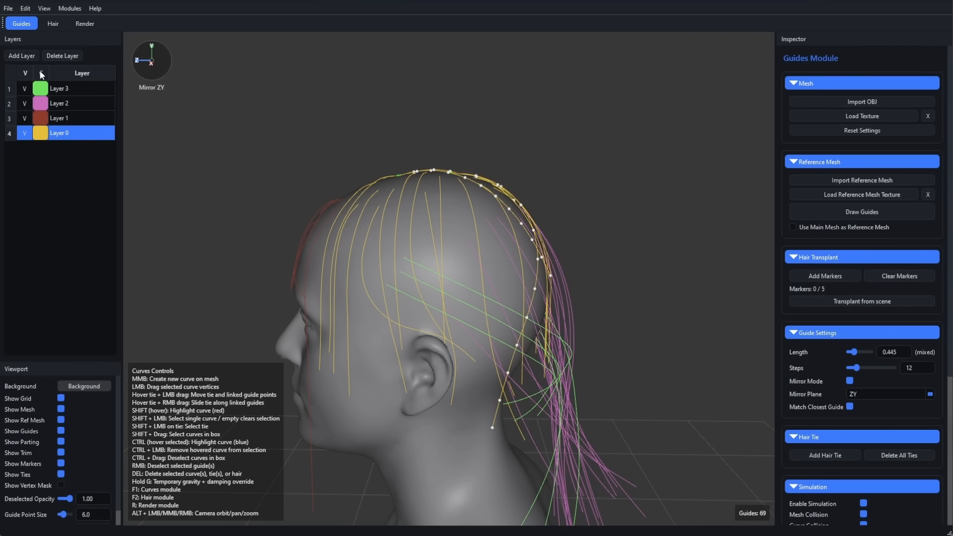
left_click(53, 23)
left_click_drag(620, 252, 484, 301, "alt")
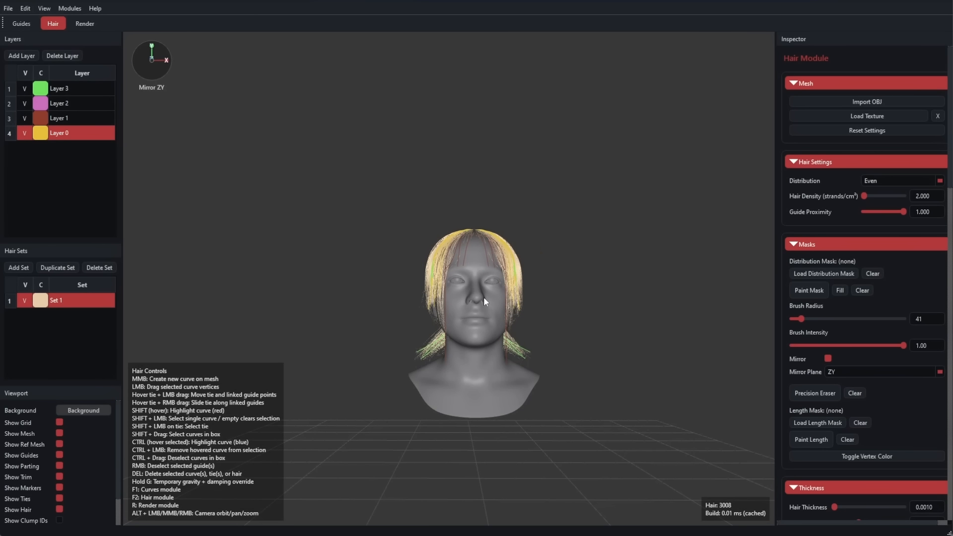
Activate Draw Trim, select Layer 2 and draw trim strokes across the back of the neck to cut the hair.
scroll(884, 419, "down", 6)
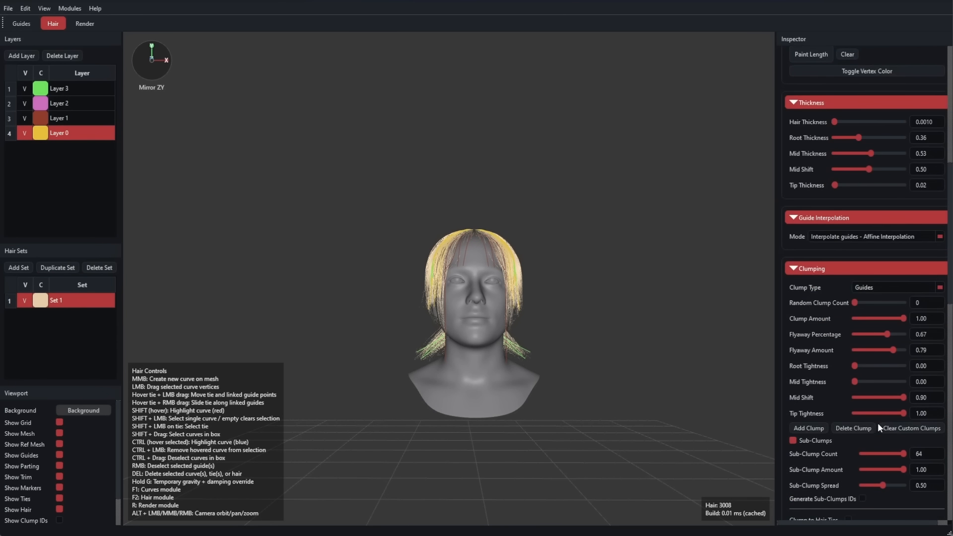
scroll(878, 422, "up", 4)
scroll(877, 417, "down", 3)
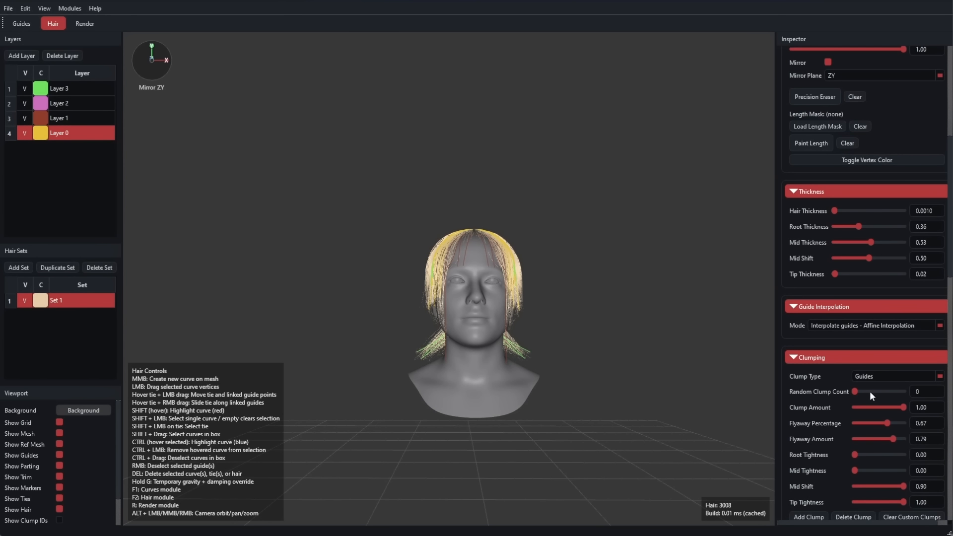
scroll(870, 391, "down", 6)
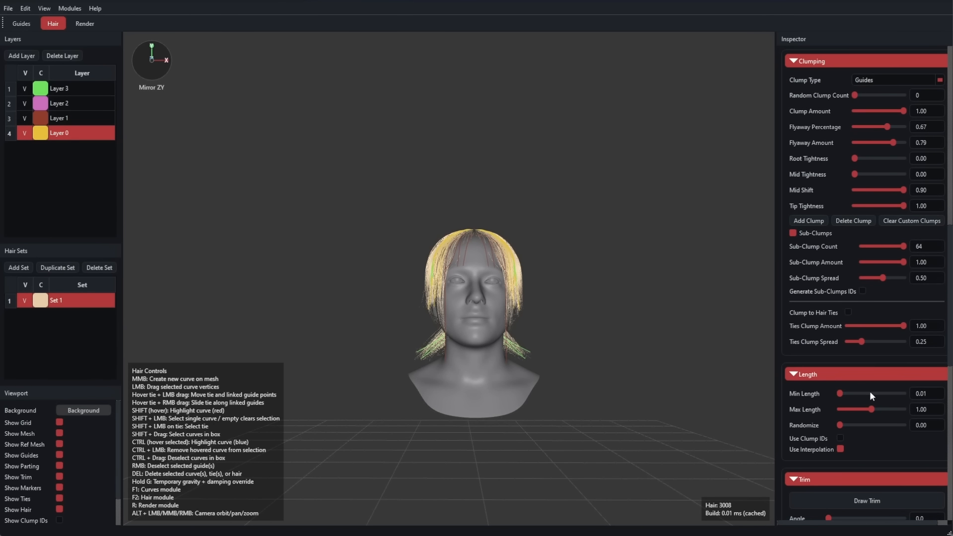
scroll(869, 391, "down", 2)
left_click(889, 412)
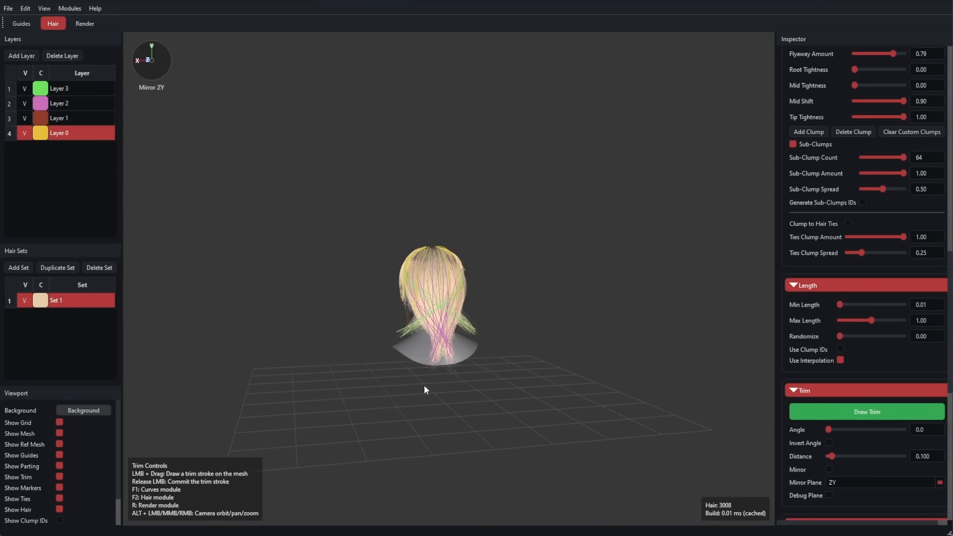
scroll(424, 385, "up", 10)
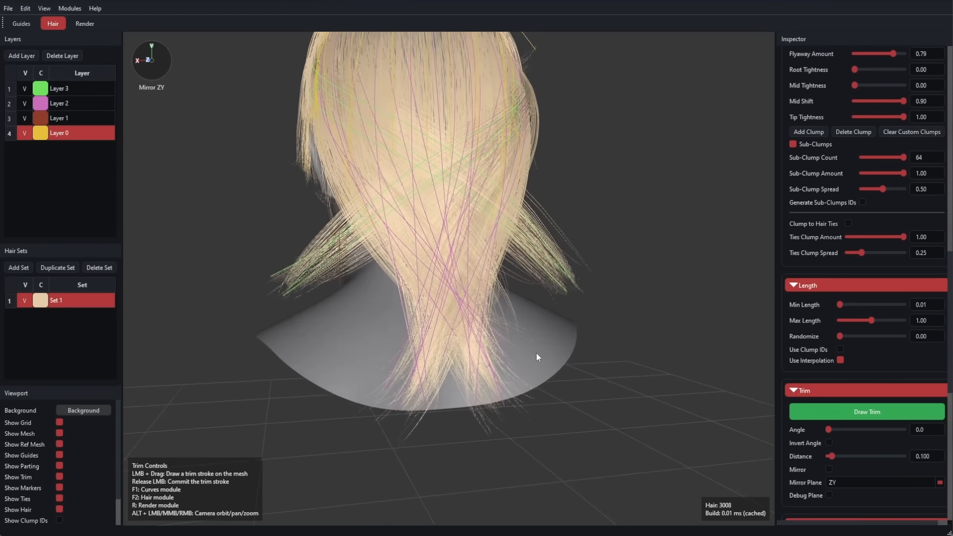
right_click_drag(536, 353, 561, 347, "alt")
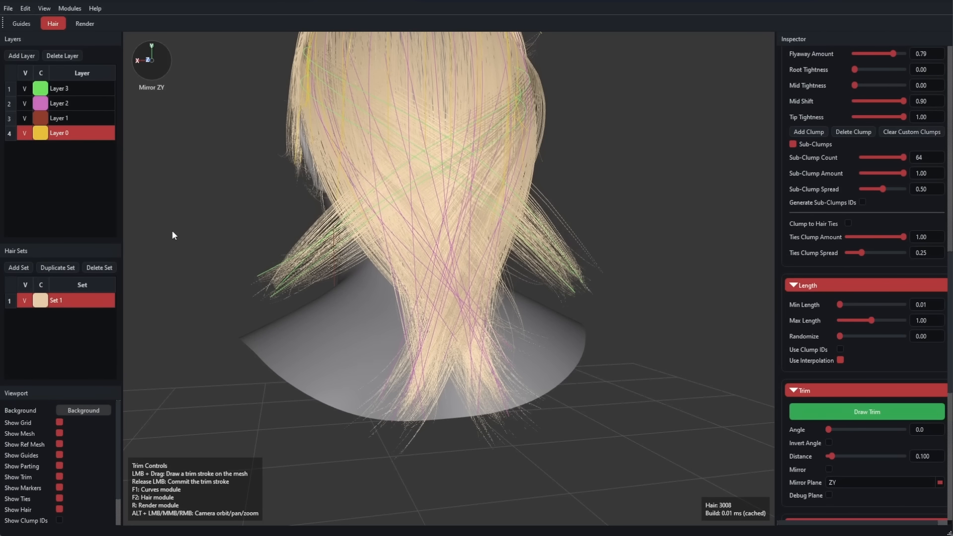
left_click(64, 103)
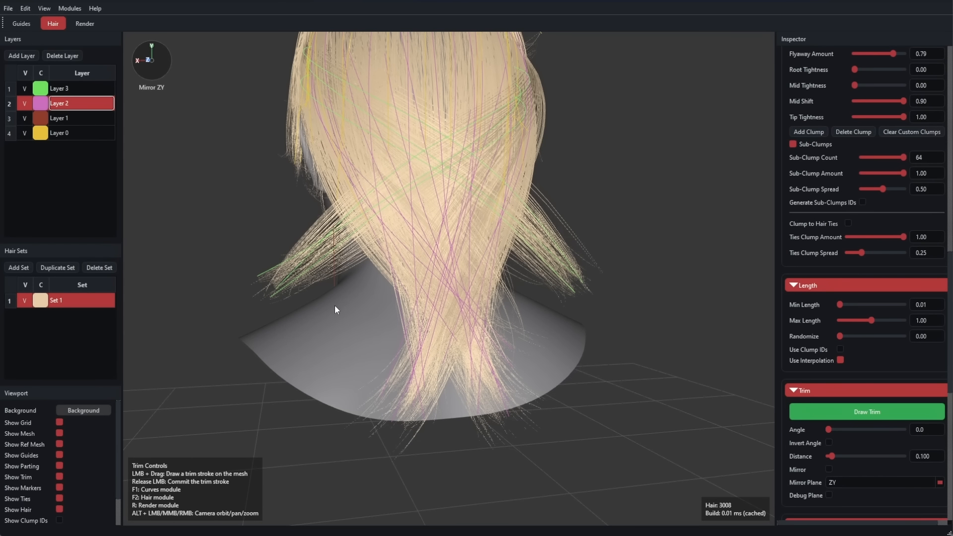
mouse_move(332, 310)
left_mouse_down()
mouse_move(520, 306)
mouse_move(307, 315)
mouse_move(541, 304)
left_mouse_up()
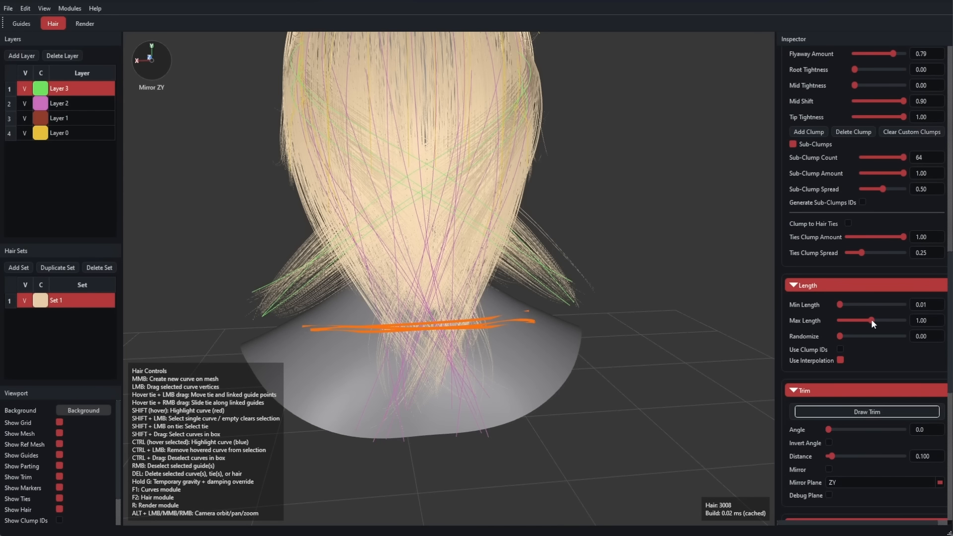
Set Max Length to 0.94 and length Randomize to 0.17, and base the length on clump IDs.
left_click_drag(871, 321, 850, 337)
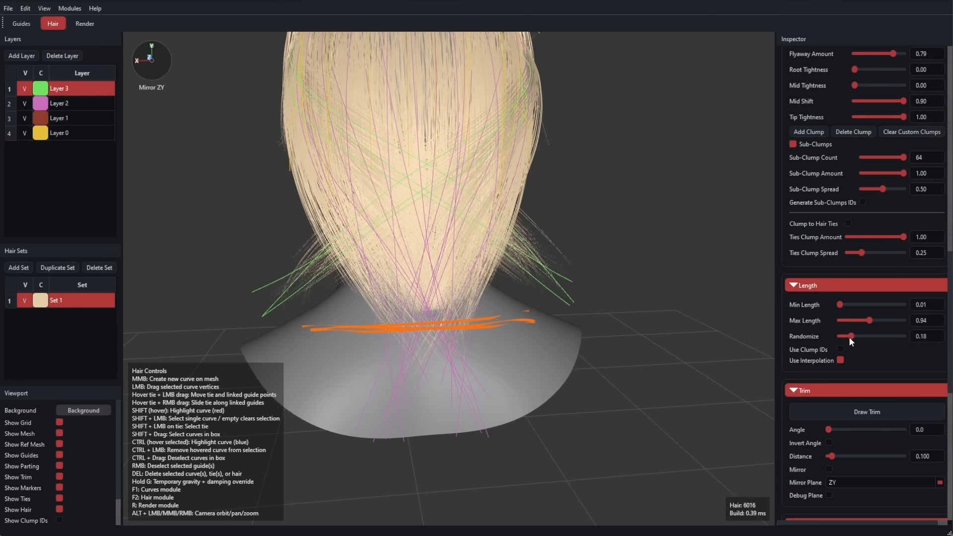
left_click(840, 349)
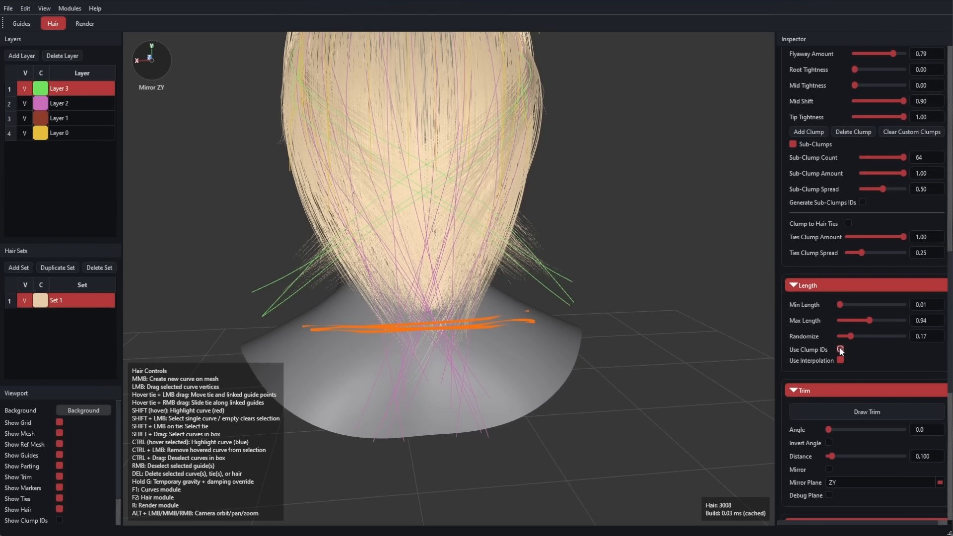
Set the Frizz Amount to 28.9 and its Scale X to 84.5.
scroll(863, 388, "down", 5)
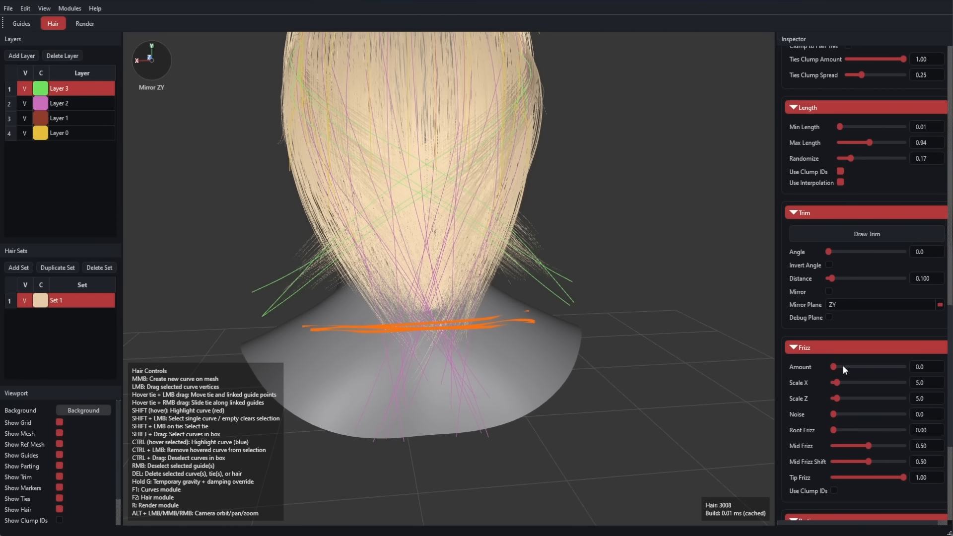
mouse_move(836, 367)
left_mouse_down()
mouse_move(854, 367)
mouse_move(845, 370)
left_mouse_up()
left_click_drag(327, 298, 484, 260, "alt")
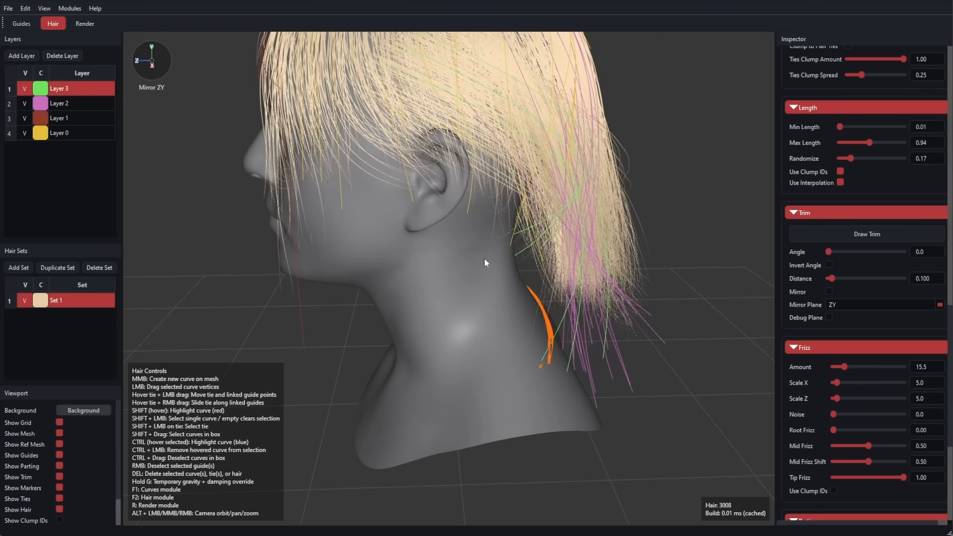
middle_click_drag(485, 261, 462, 335, "alt")
left_click_drag(462, 336, 440, 308, "alt")
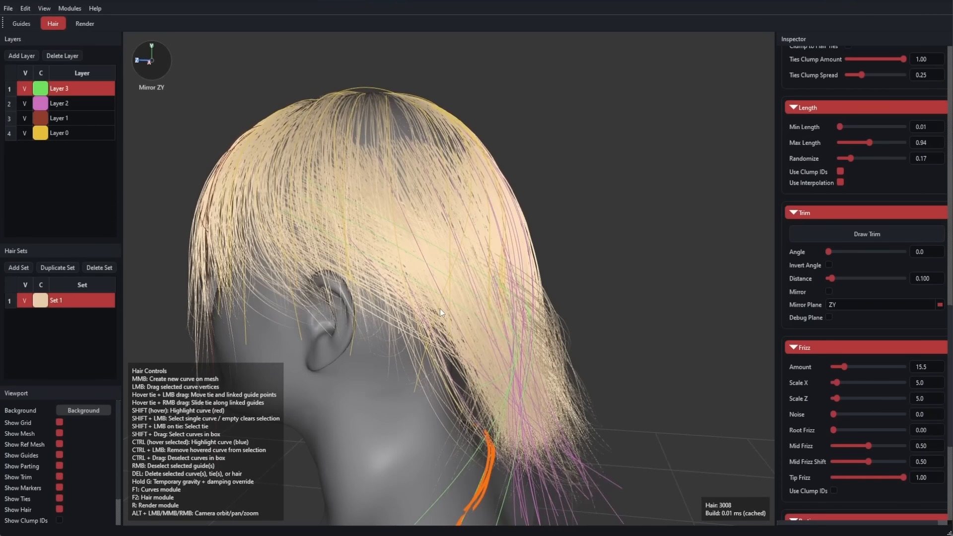
mouse_move(836, 369)
left_mouse_down()
mouse_move(877, 367)
mouse_move(854, 369)
left_mouse_up()
left_click_drag(837, 383, 892, 381)
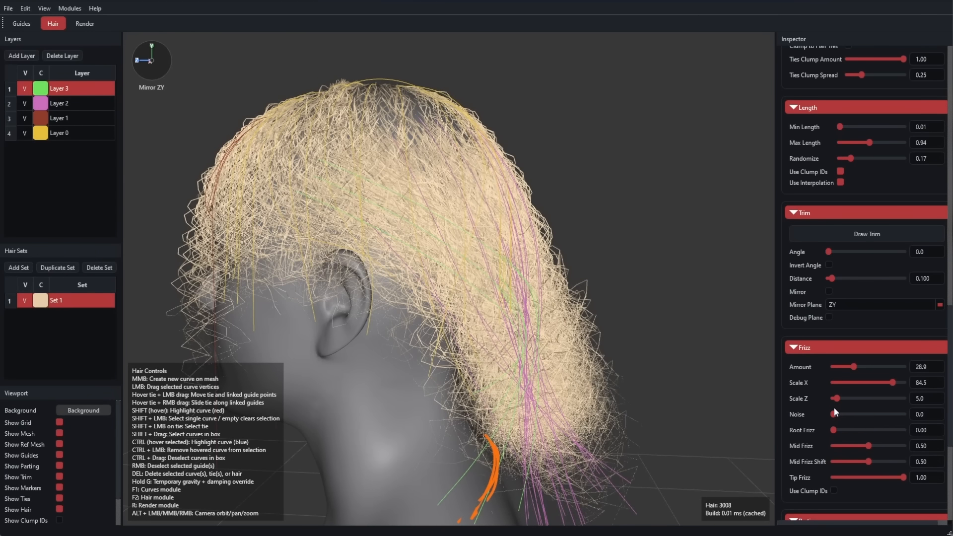
Set the frizz Scale Z to 9.9, Noise to 35.2 and Root Frizz to 0.24, and apply the frizz by clump IDs.
left_click_drag(833, 398, 867, 430)
scroll(849, 427, "down", 2)
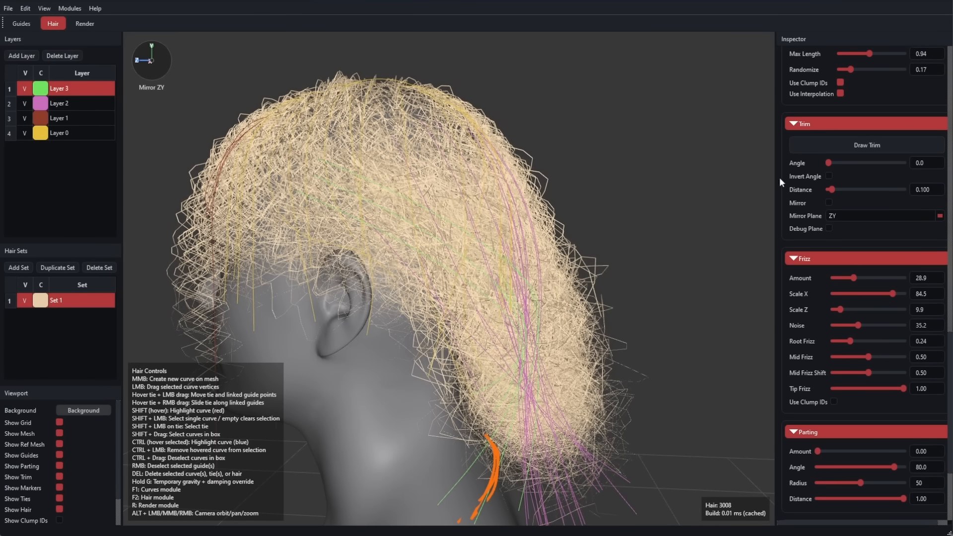
scroll(794, 248, "up", 5)
scroll(845, 419, "down", 4)
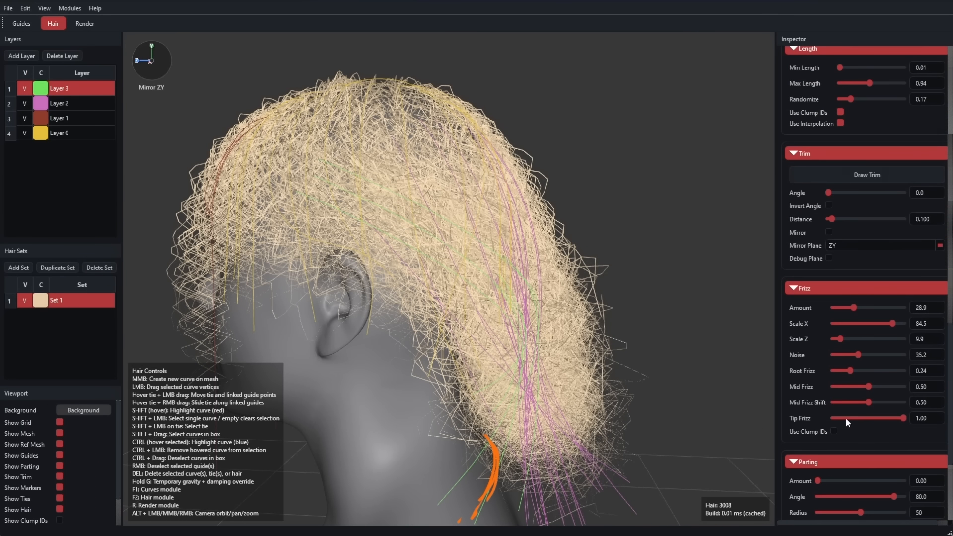
left_click(834, 431)
left_click_drag(459, 351, 603, 342, "alt")
Try the Parting Amount, and enable Push Out with an Amount Root of 1.46.
scroll(825, 382, "down", 4)
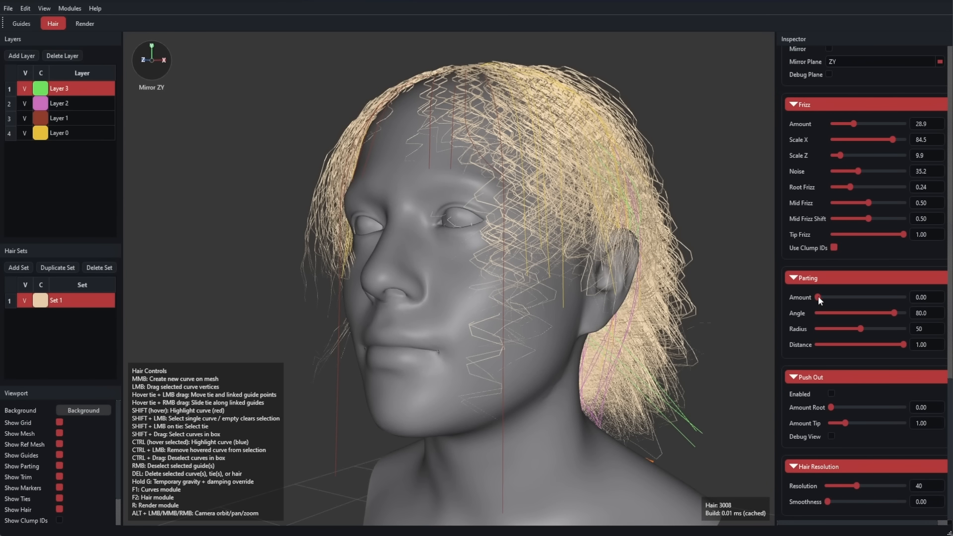
mouse_move(818, 297)
left_mouse_down()
mouse_move(829, 298)
mouse_move(812, 297)
left_mouse_up()
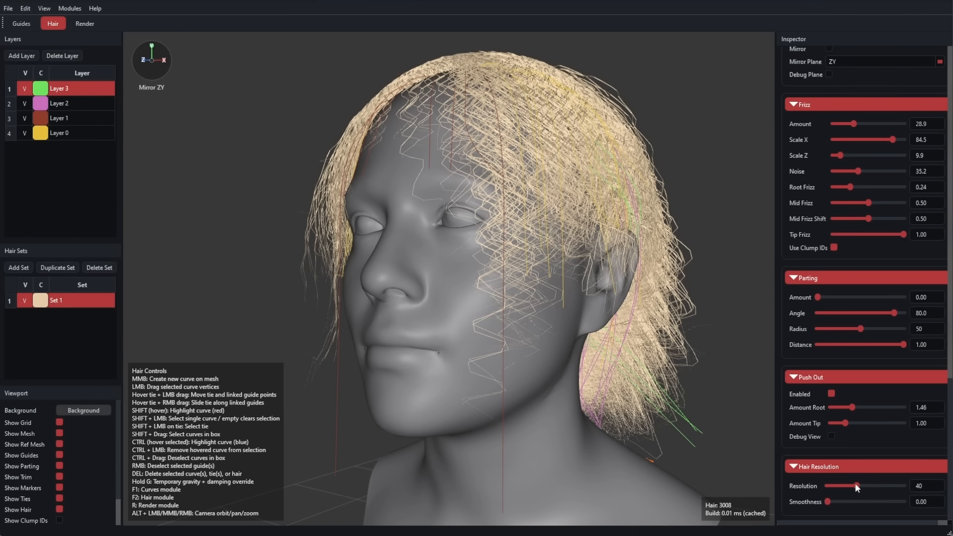
Set the hair Resolution to 54 and increase the Smoothness slightly.
left_click_drag(856, 485, 868, 488)
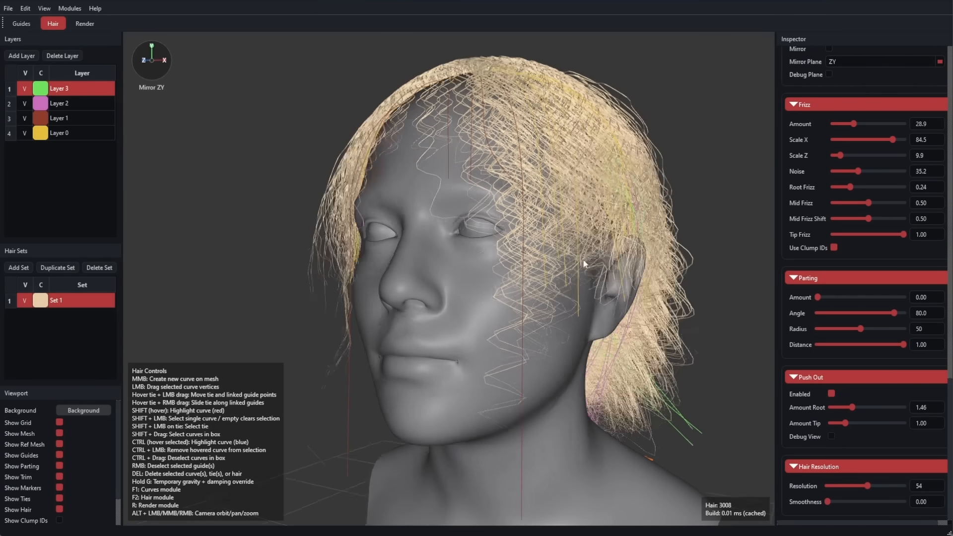
left_click_drag(585, 263, 537, 266, "alt")
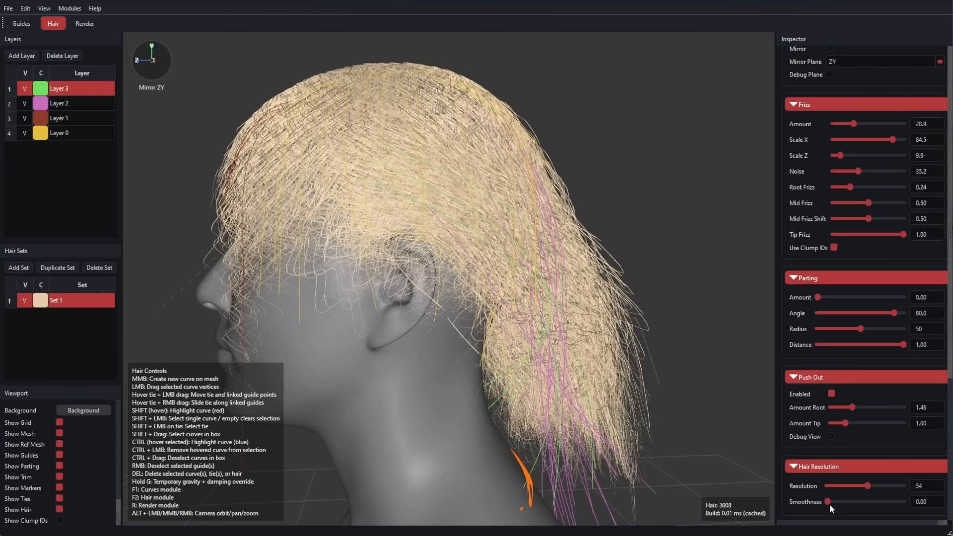
mouse_move(826, 502)
left_mouse_down()
mouse_move(851, 502)
mouse_move(838, 502)
left_mouse_up()
Switch to the Render module and light the head with the HDR image.
key("r")
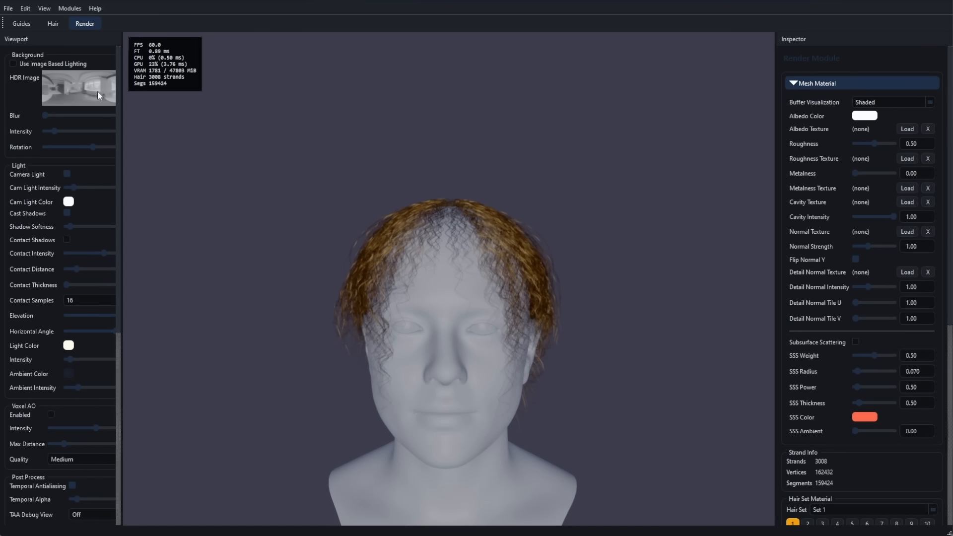
middle_click_drag(475, 429, 485, 322, "alt")
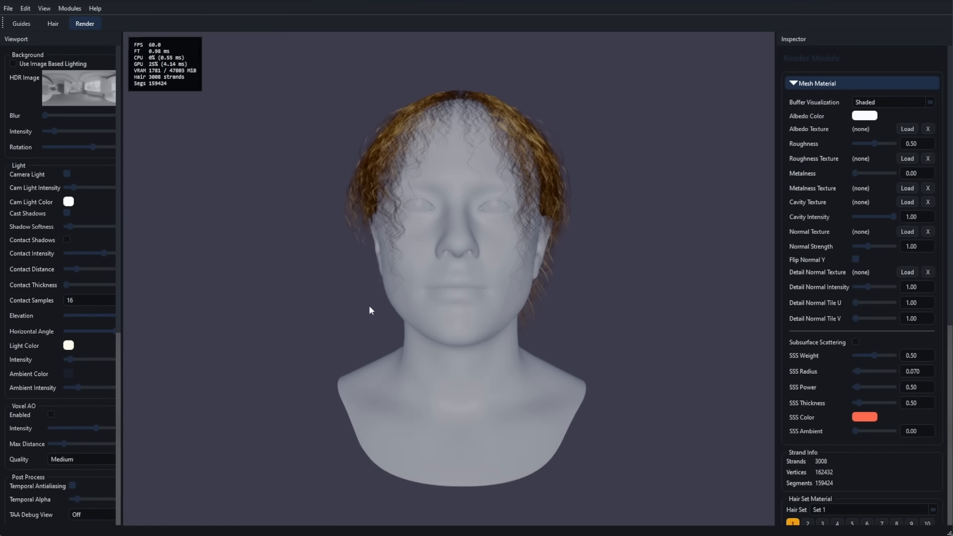
left_click(13, 64)
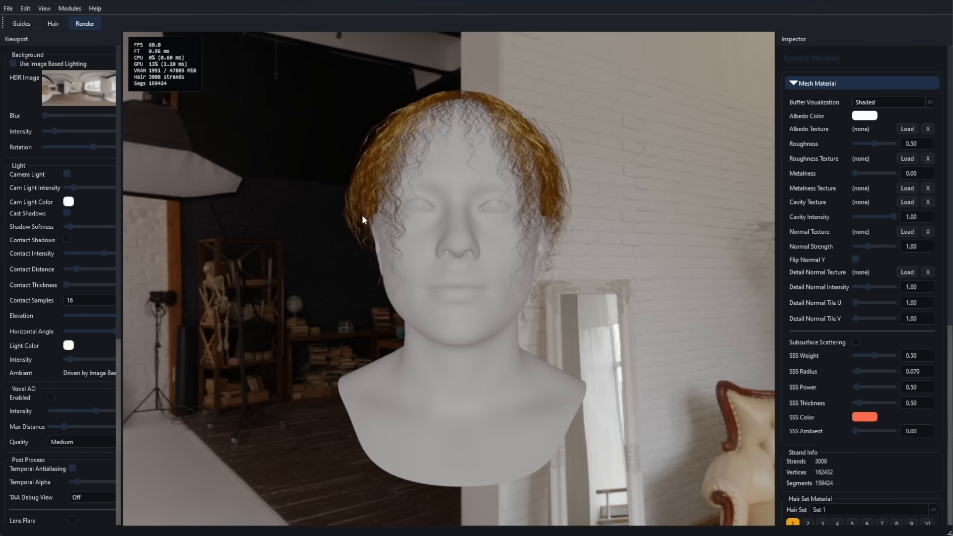
left_click_drag(362, 215, 529, 328, "alt")
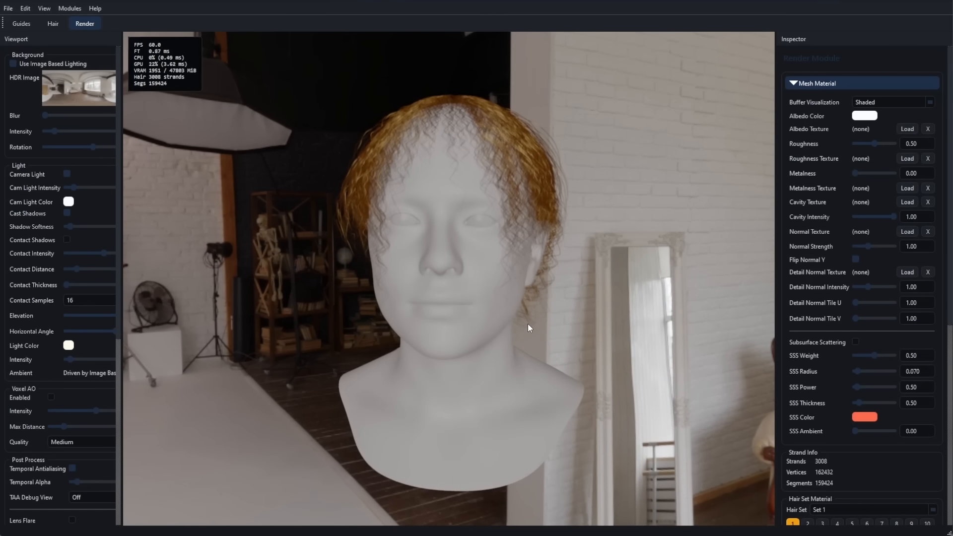
Try toggling the camera light, raise its intensity slightly, and look through the remaining lighting and post-process settings.
left_click(67, 174)
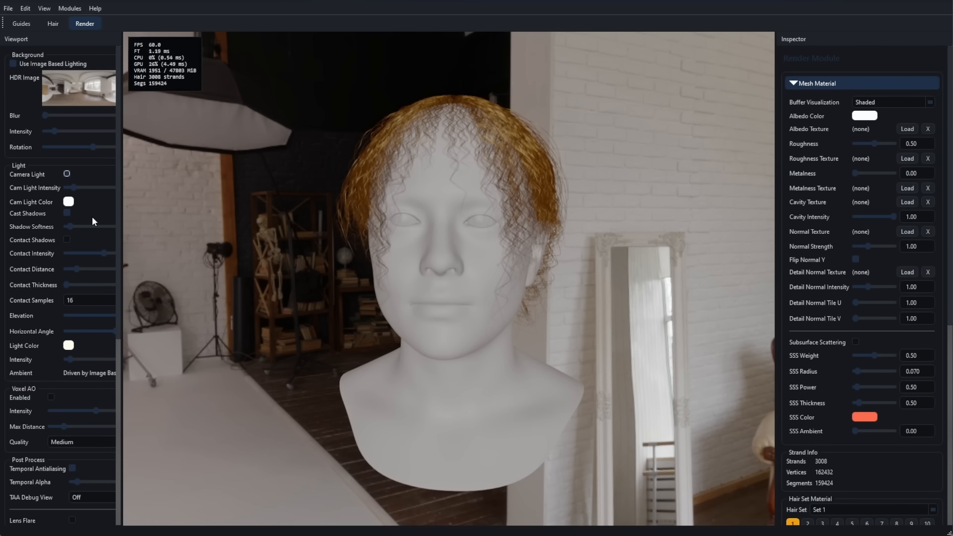
left_click_drag(70, 190, 82, 188)
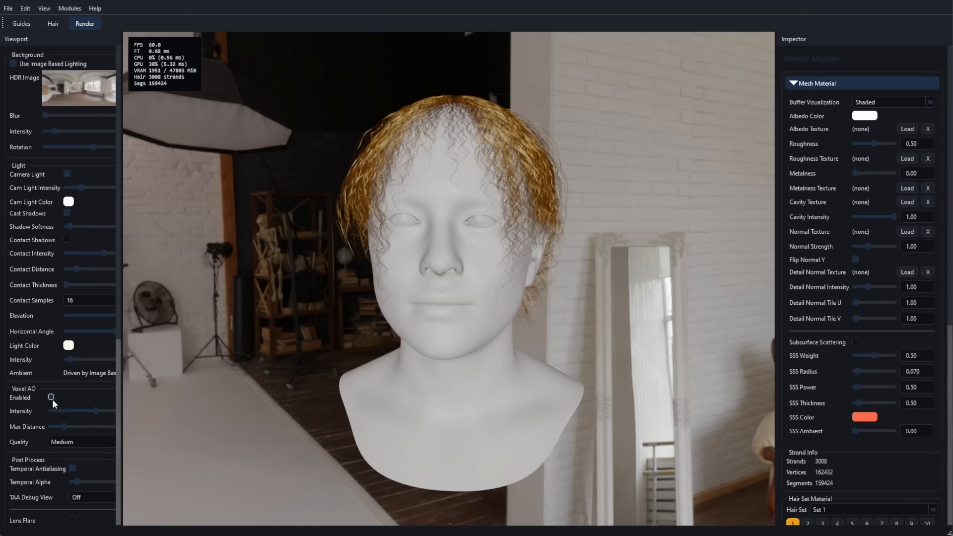
scroll(64, 438, "down", 10)
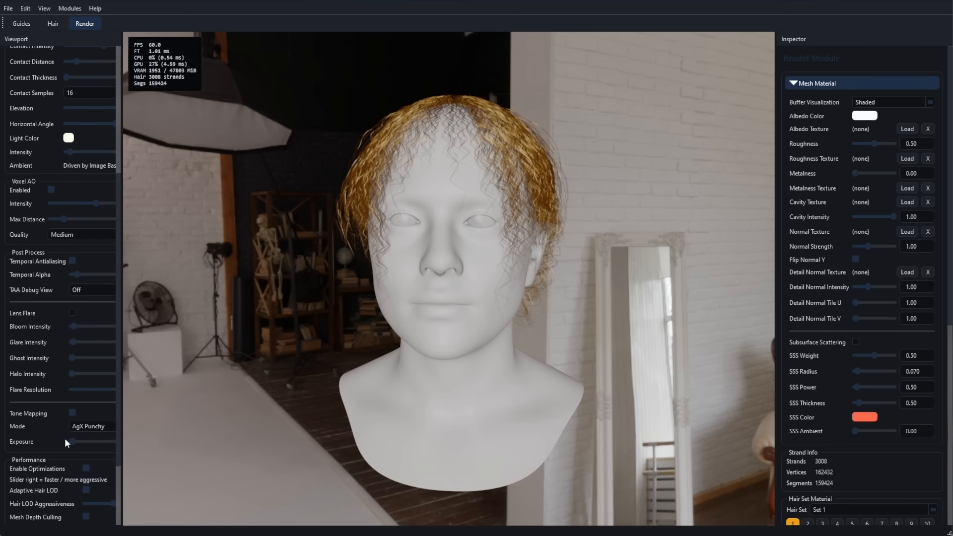
scroll(70, 419, "up", 10)
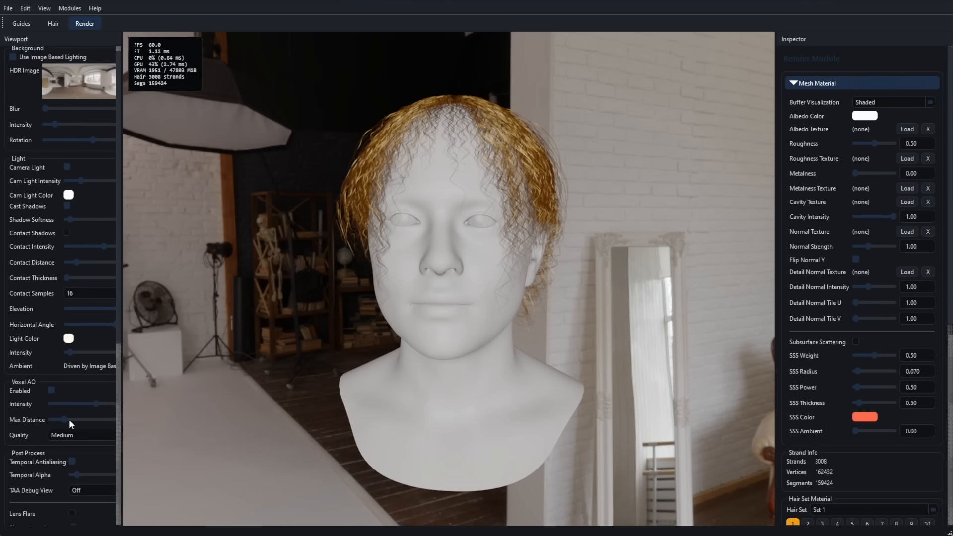
Set the hair material's Melanin to 0.31, Melanin Redness to 0.55 and Roughness to 0.341.
scroll(850, 332, "down", 11)
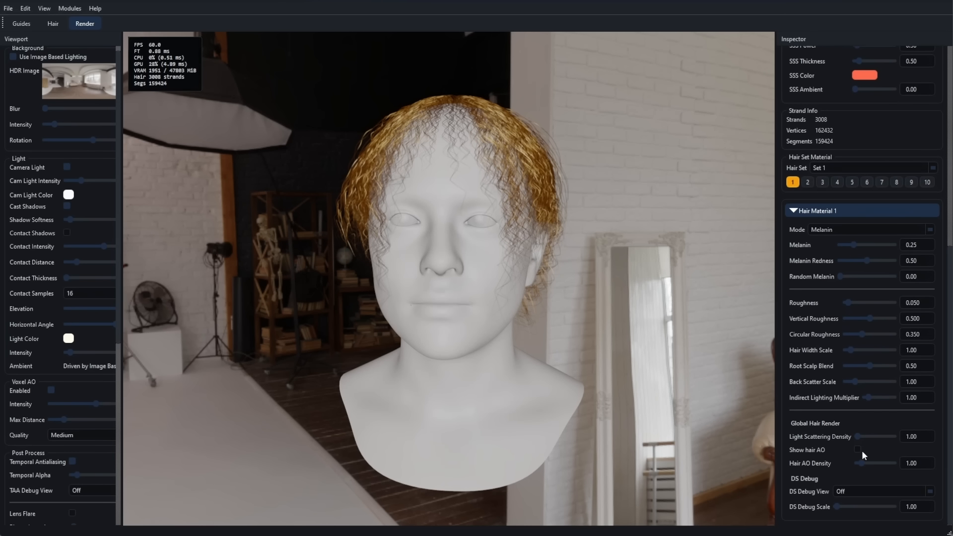
left_click_drag(855, 243, 858, 263)
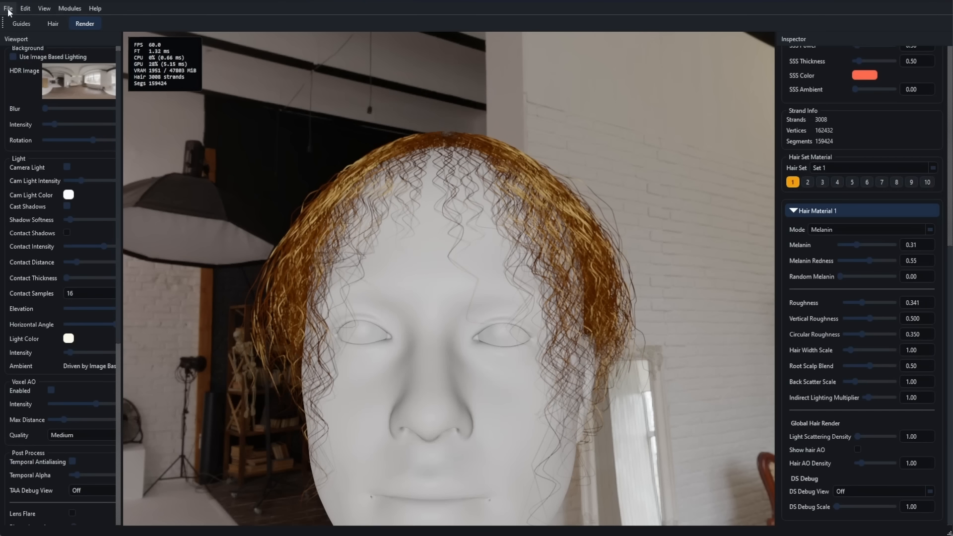
Review the available export options and inspect the rendered hair from above and from the front.
left_click(8, 9)
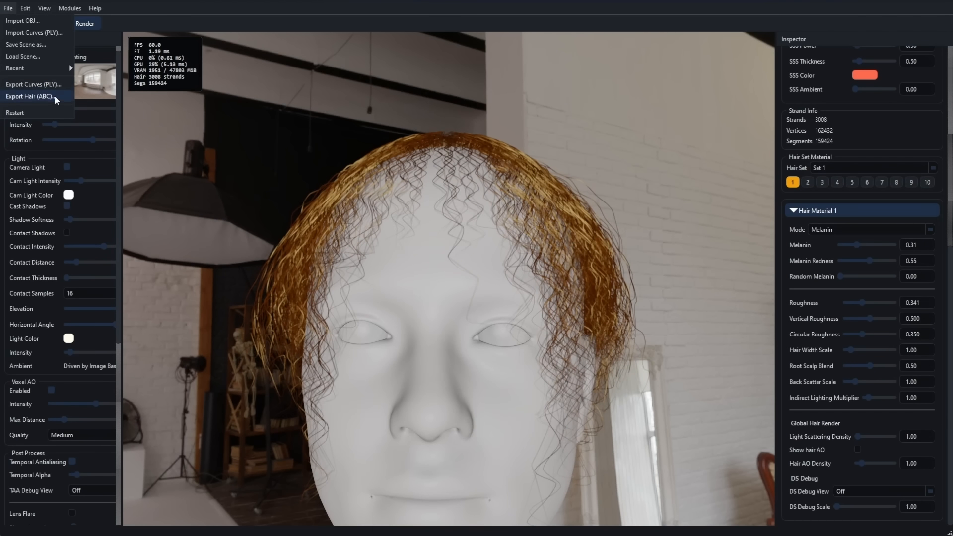
left_click(431, 145)
scroll(456, 208, "down", 4)
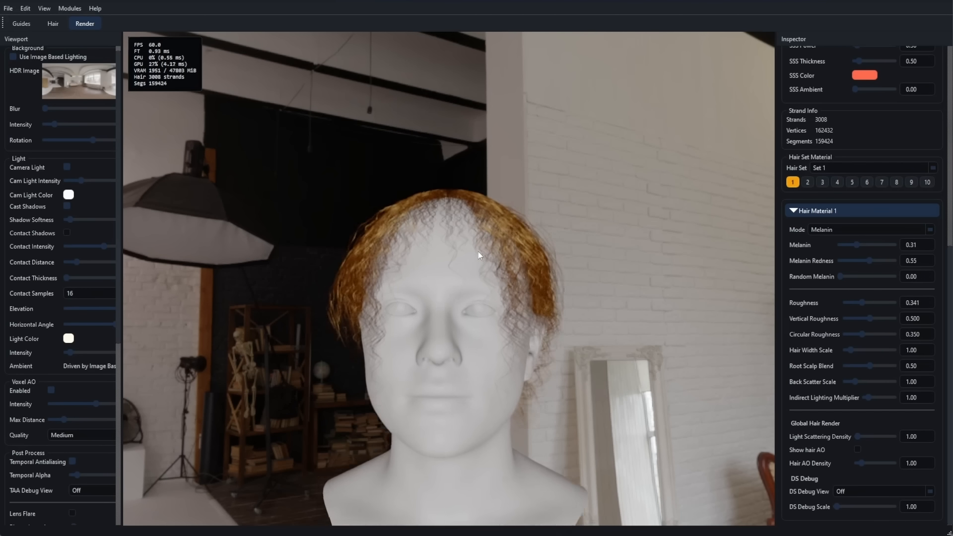
left_click_drag(478, 251, 425, 162)
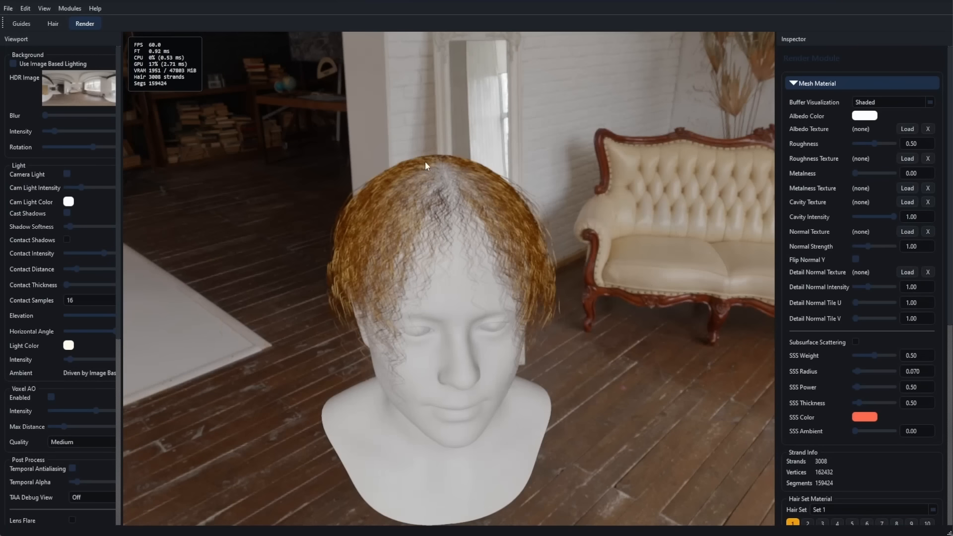
scroll(472, 188, "up", 4)
left_click_drag(473, 186, 408, 163)
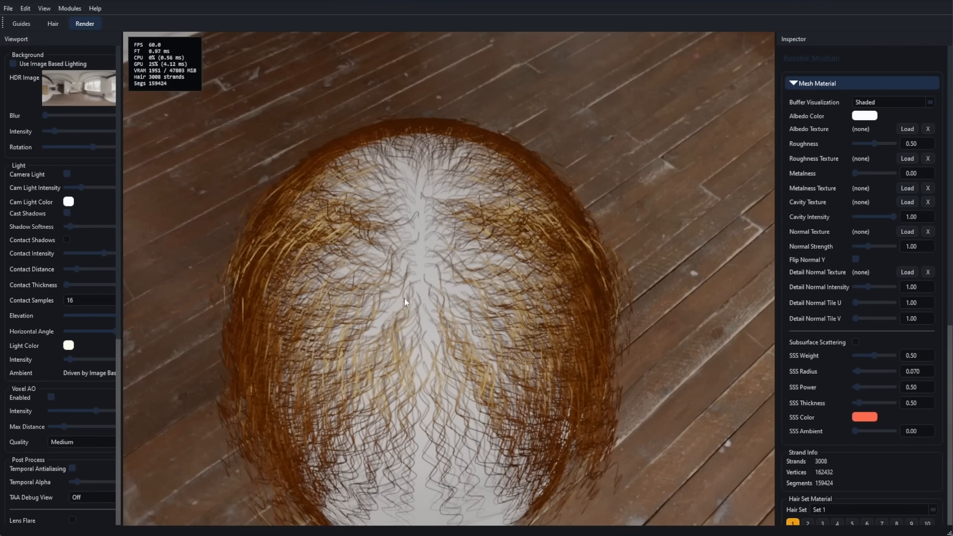
left_click_drag(404, 301, 473, 252)
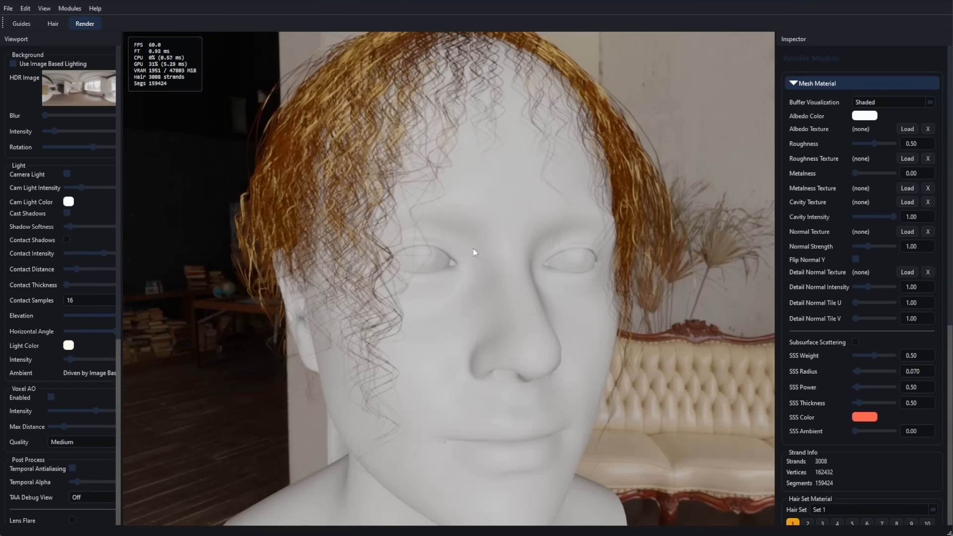
In the Hair module, switch the Distribution to Uniform and set the Hair Density to 162.5 strands/cm².
left_click(53, 24)
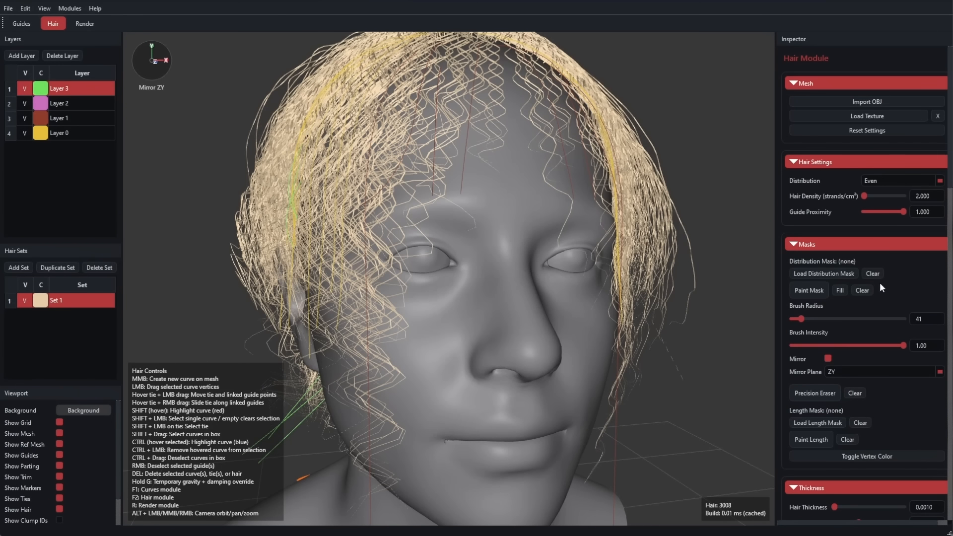
left_click_drag(864, 194, 877, 194)
middle_click_drag(630, 215, 639, 273, "alt")
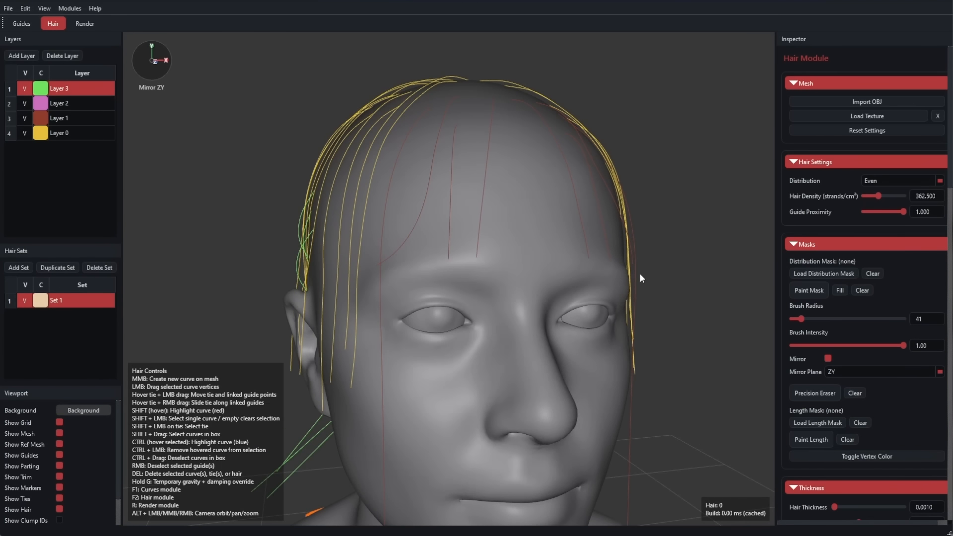
left_click_drag(639, 273, 469, 209, "alt")
scroll(446, 303, "down", 5)
left_click_drag(460, 246, 461, 208, "alt")
right_click_drag(460, 208, 502, 225, "alt")
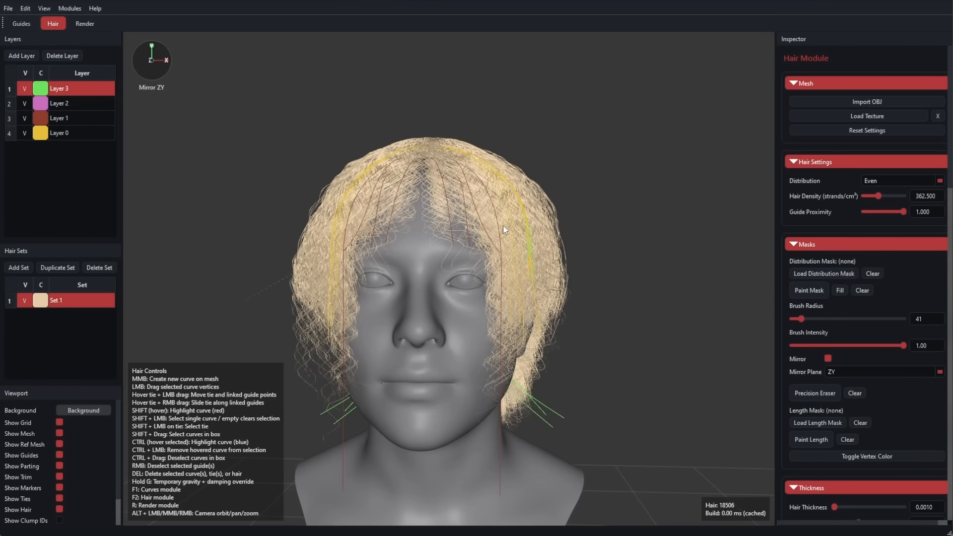
left_click_drag(880, 195, 871, 196)
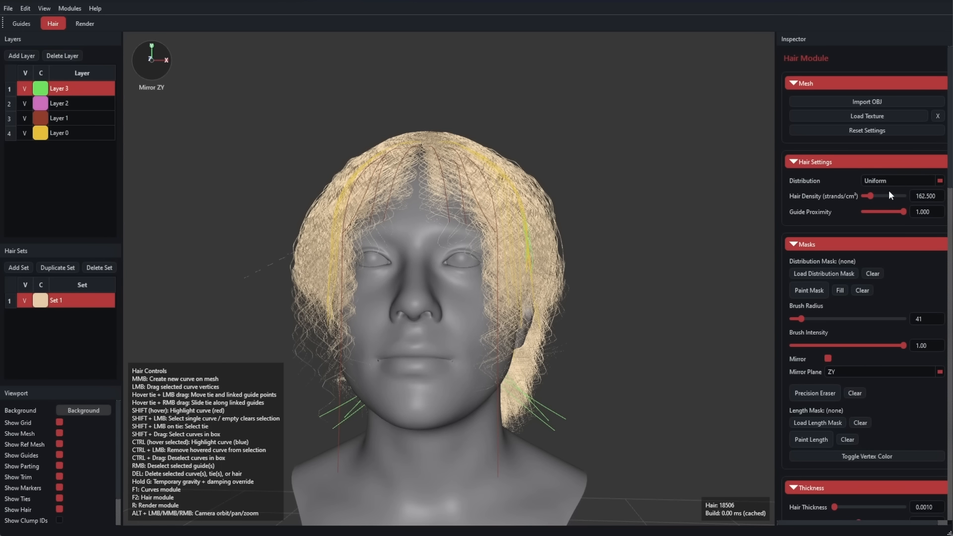
left_click_drag(576, 346, 532, 382, "alt")
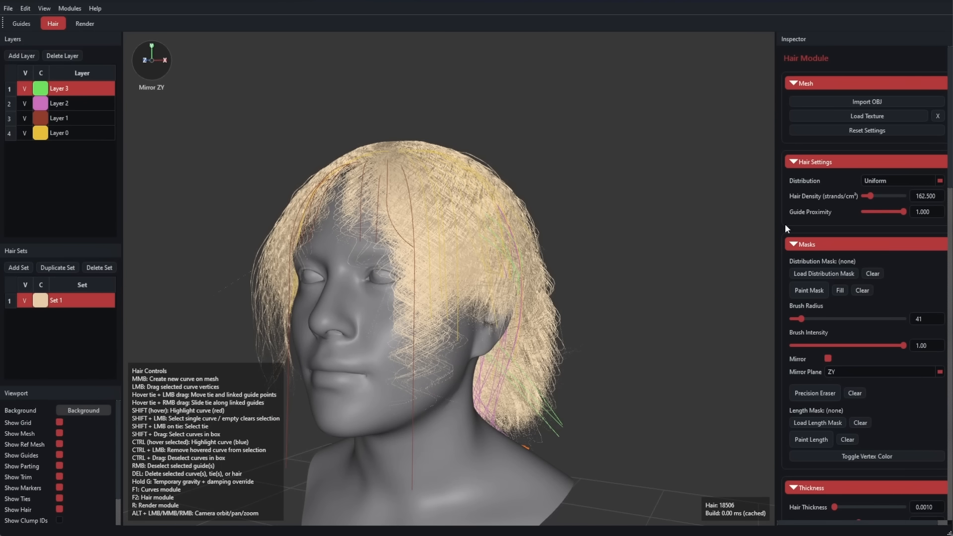
left_click_drag(767, 254, 564, 374, "alt")
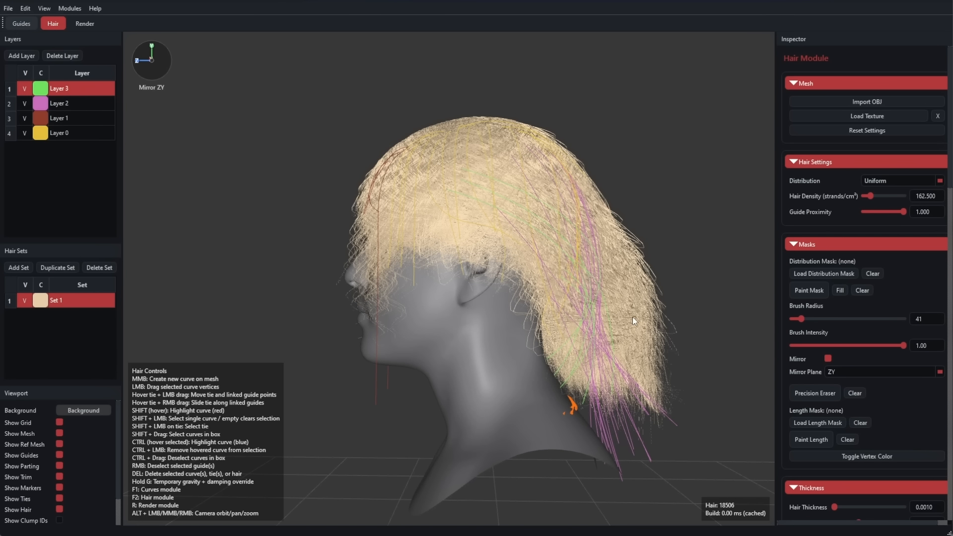
In the Guides module, select Layer 2's guides at the back of the head and pull them in toward the neck.
left_click(22, 23)
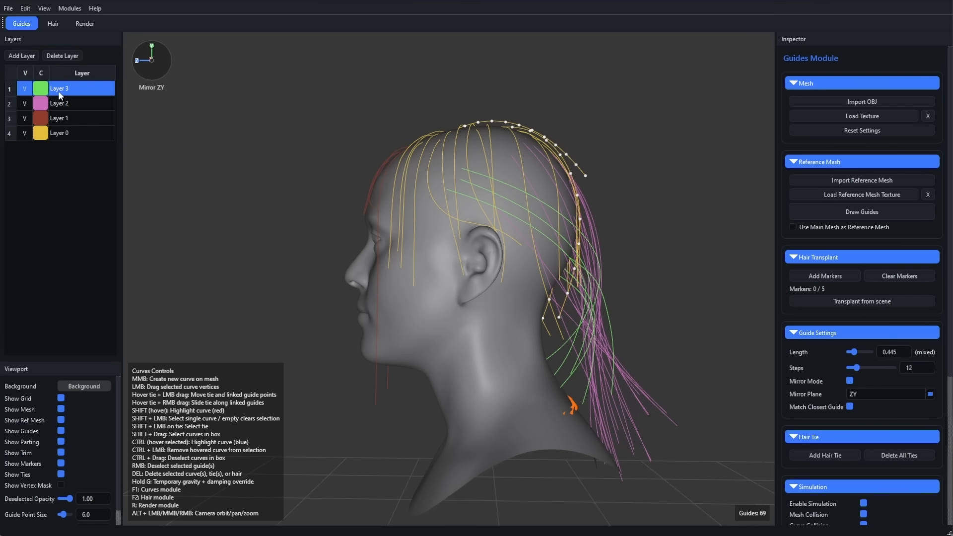
left_click(62, 102)
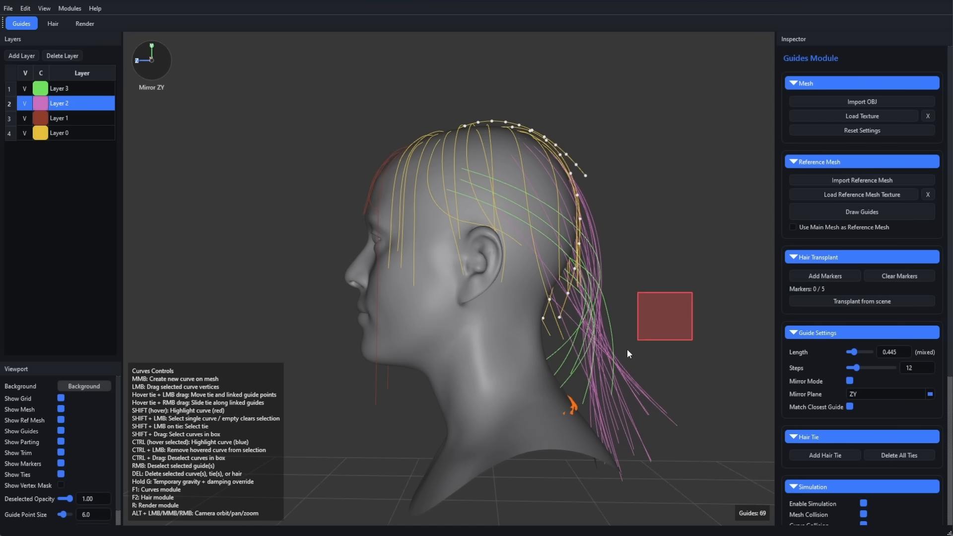
left_click_drag(627, 350, 580, 404, "shift")
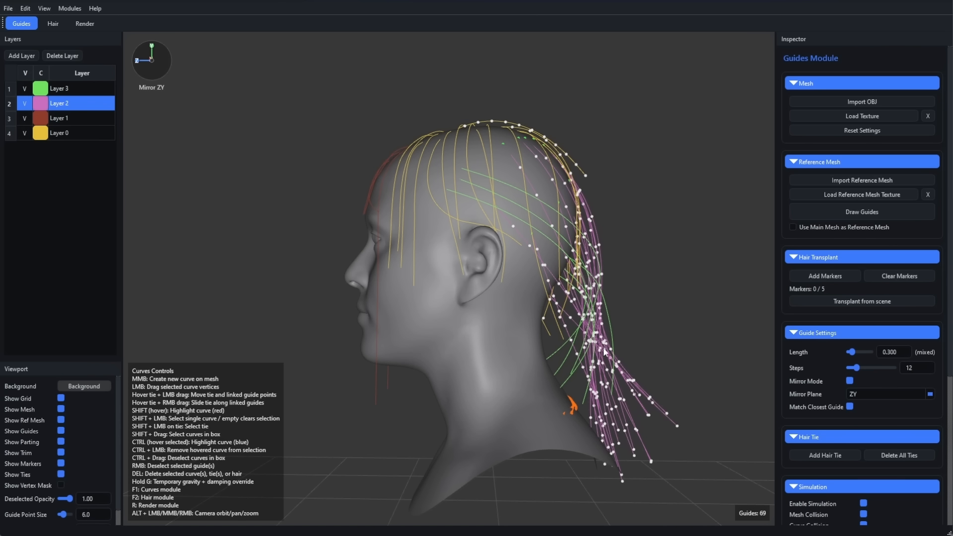
mouse_move(603, 352)
left_mouse_down()
mouse_move(593, 342)
mouse_move(582, 417)
left_mouse_up()
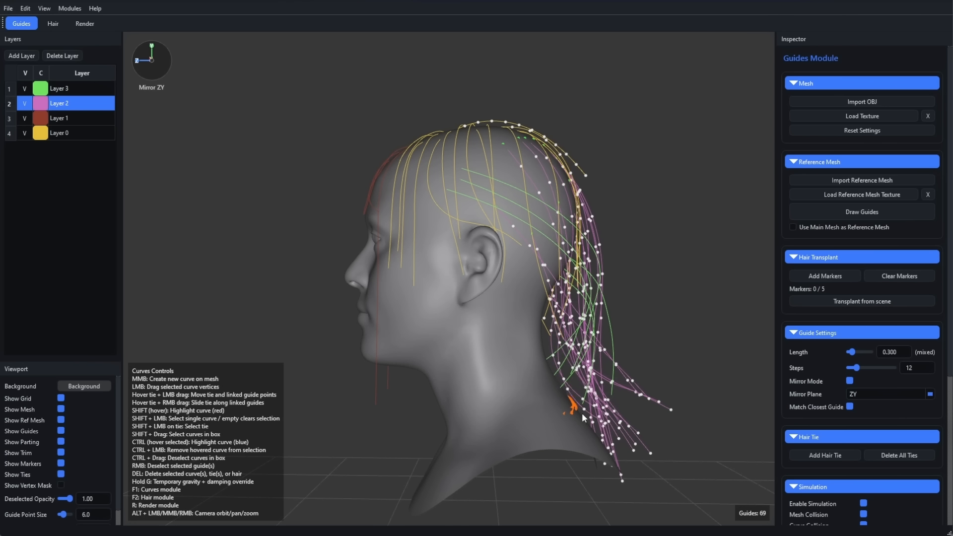
mouse_move(637, 395)
left_mouse_down()
mouse_move(593, 423)
mouse_move(603, 372)
mouse_move(572, 321)
mouse_move(557, 371)
mouse_move(552, 321)
mouse_move(579, 276)
left_mouse_up()
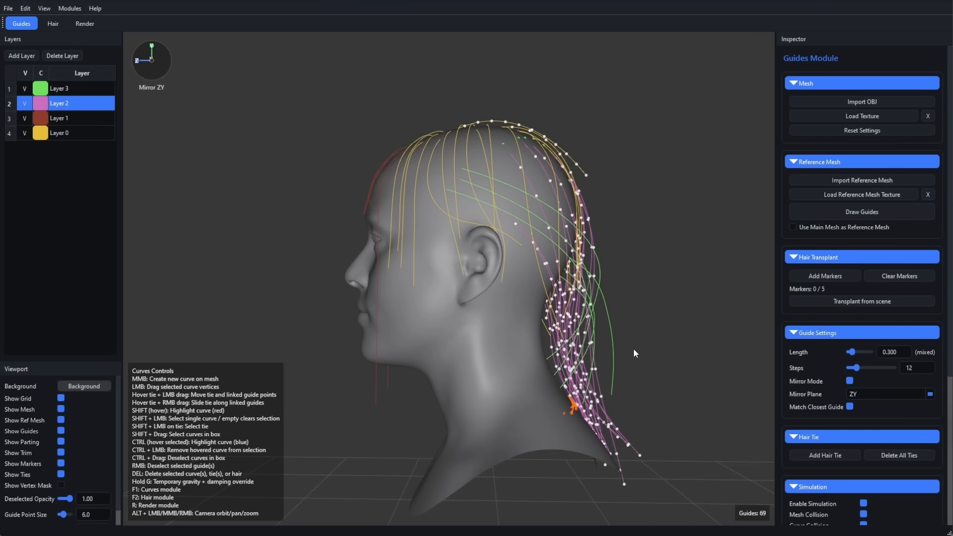
left_click_drag(595, 395, 556, 394)
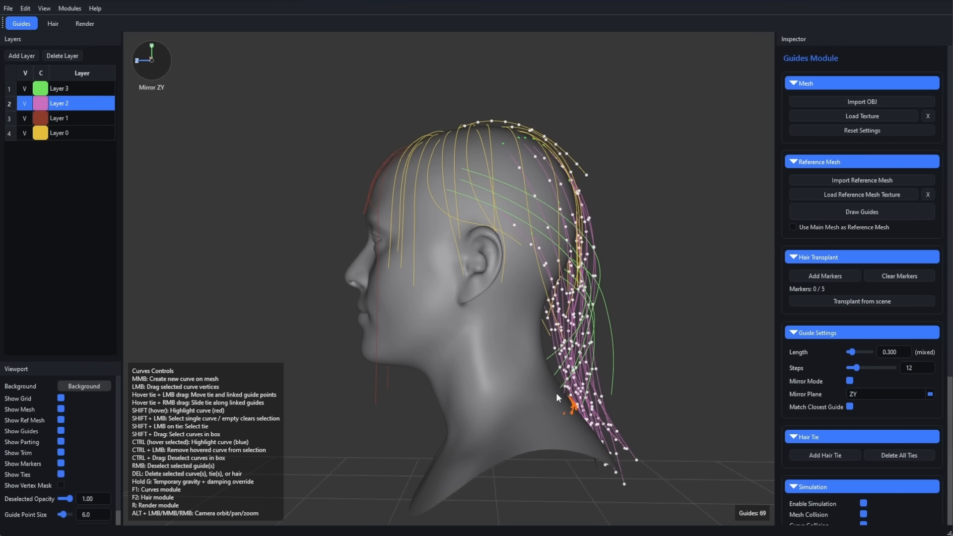
In the Render module, switch the hair material to Color mode and shift the middle stop of the Color A gradient.
key("r")
left_click_drag(878, 273, 844, 274)
left_click(848, 258)
left_click(851, 279)
left_click_drag(580, 330, 745, 316)
left_click_drag(840, 314, 859, 318)
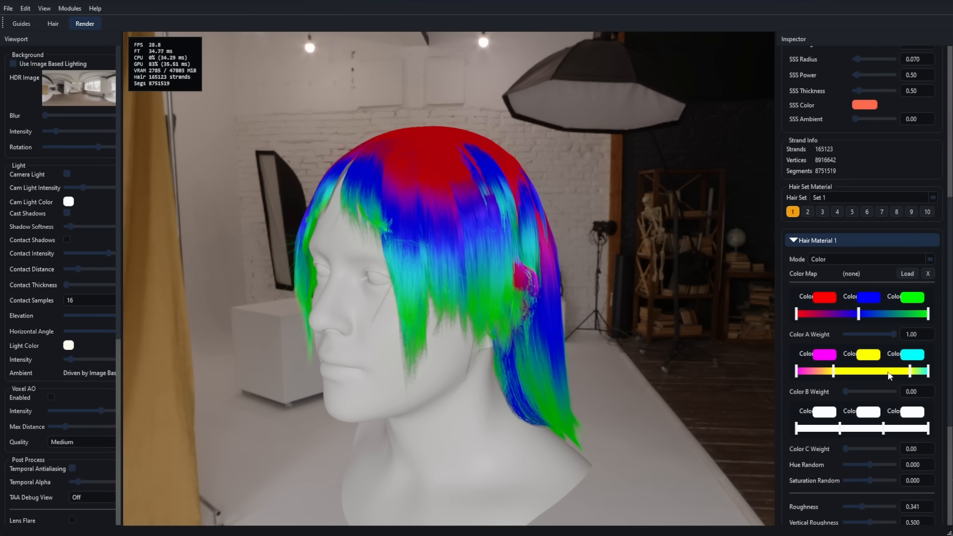
Shift the third stop of the Color B gradient toward the middle and open the first Color A colour for editing.
left_click_drag(889, 375, 869, 371)
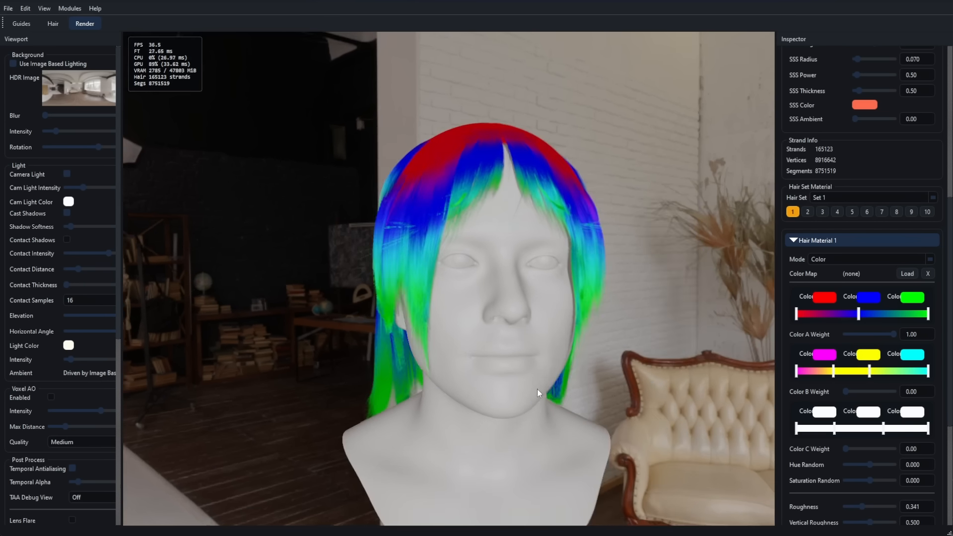
left_click(824, 297)
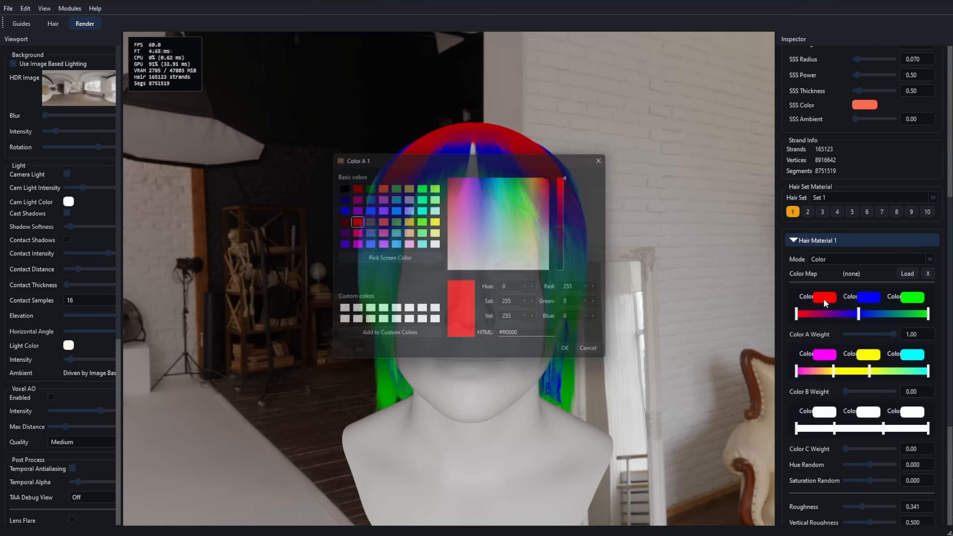
left_click(842, 279)
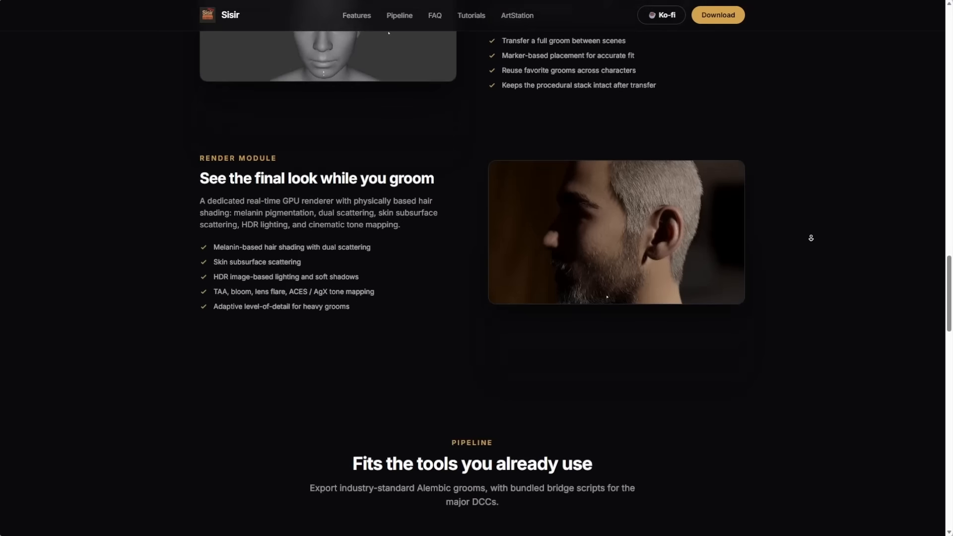
Look through the render module and pipeline sections of the Sisir website.
scroll(811, 235, "down", 5)
scroll(791, 364, "up", 8)
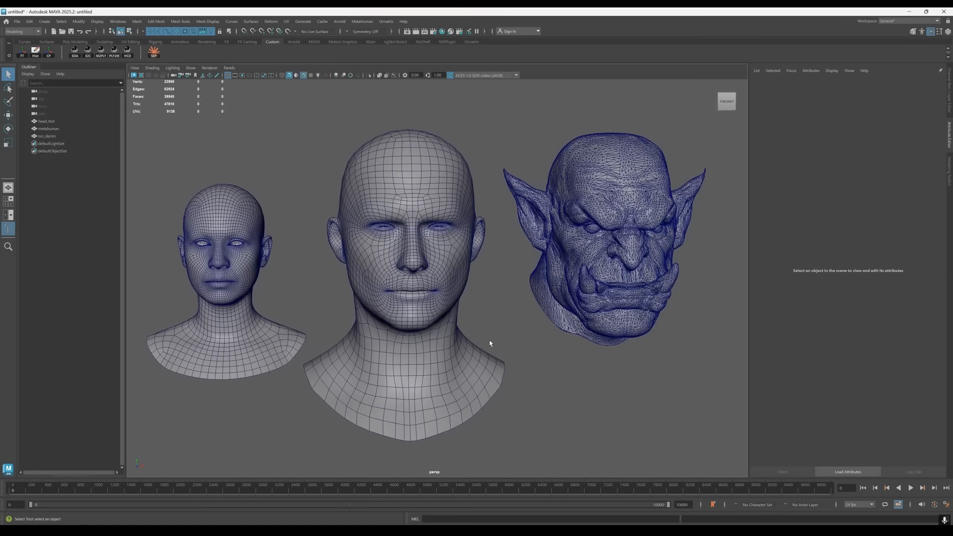
left_click_drag(489, 345, 591, 274, "alt")
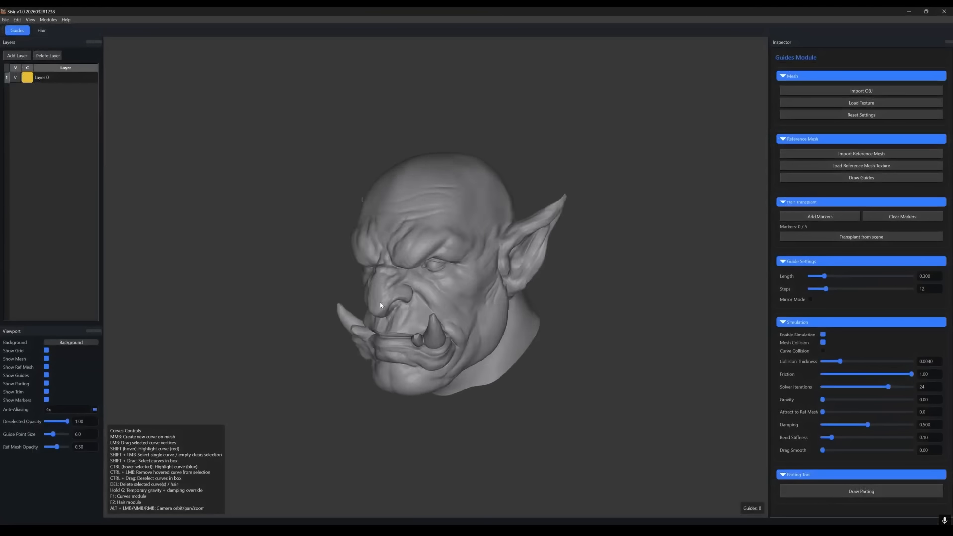
Place the five hair transplant markers on the orc head, from the right side to the chin, and transplant hair from a saved scene.
left_click(820, 217)
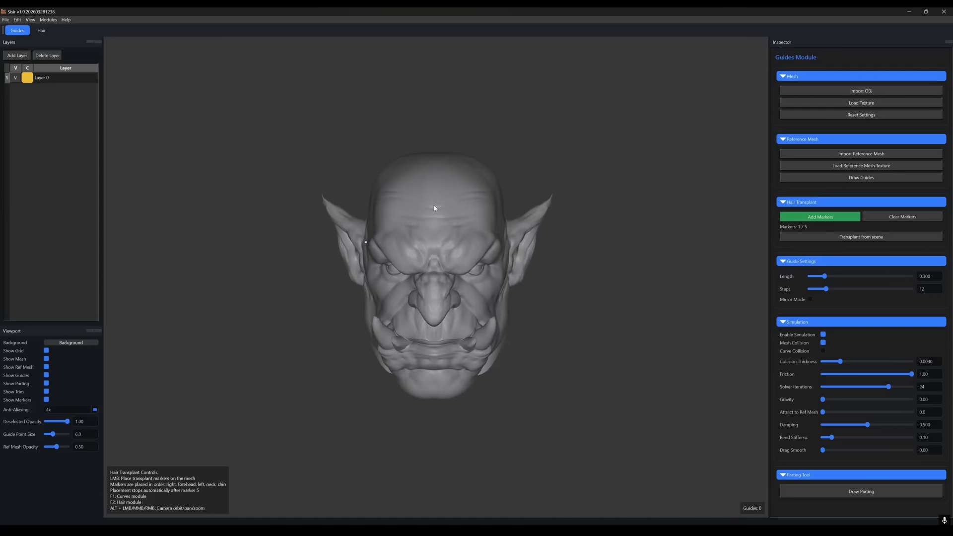
left_click_drag(434, 207, 436, 304, "alt")
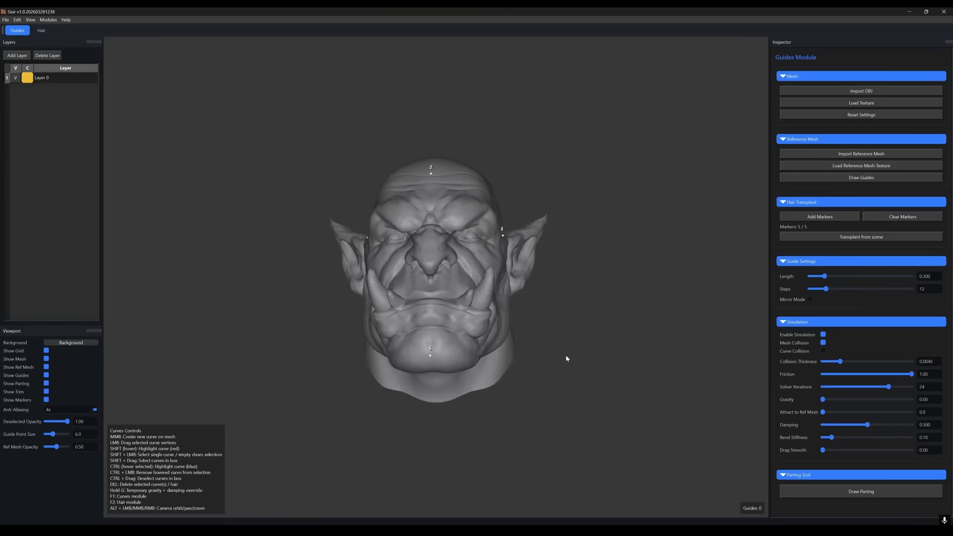
left_click(862, 237)
double_click(526, 160)
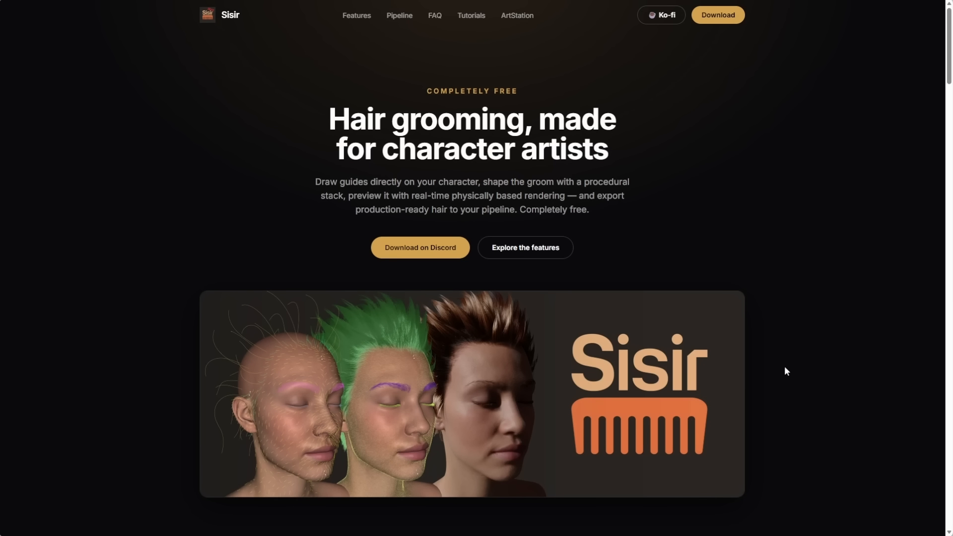
Paint the hair mask black on the side of the head, behind the ear and down the neck to clear hair there.
mouse_move(459, 209)
left_mouse_down()
mouse_move(471, 240)
mouse_move(400, 251)
mouse_move(455, 148)
left_mouse_up()
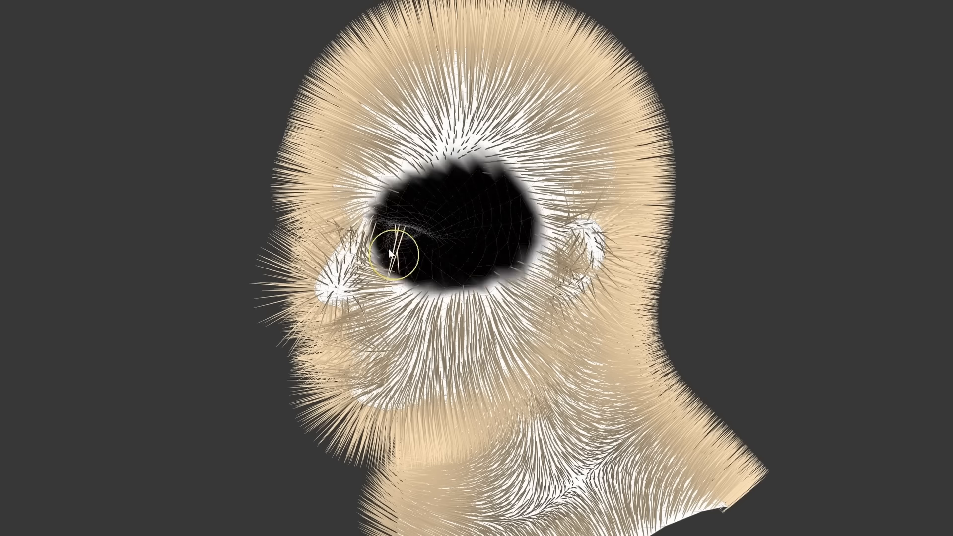
mouse_move(434, 114)
left_mouse_down()
mouse_move(391, 160)
mouse_move(424, 147)
mouse_move(576, 318)
left_mouse_up()
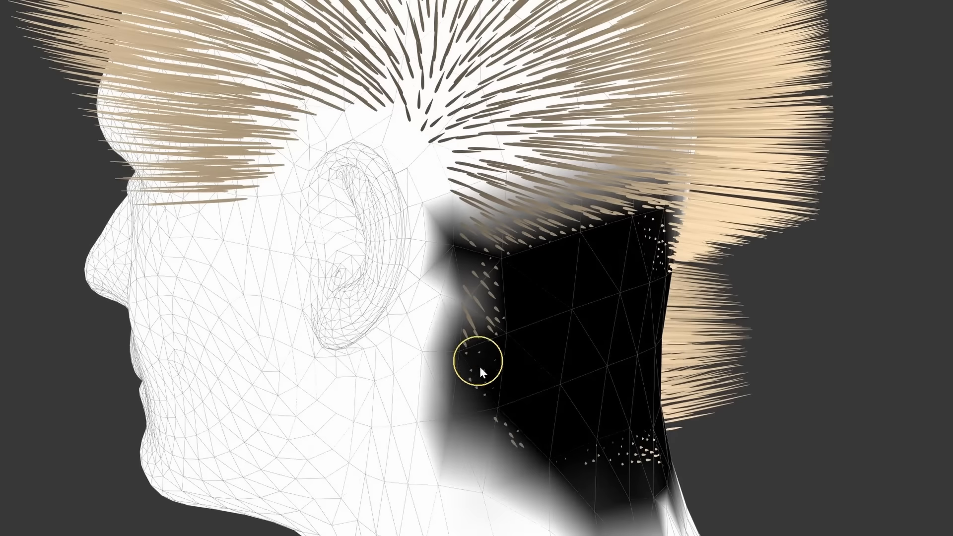
mouse_move(480, 366)
left_mouse_down()
mouse_move(577, 261)
mouse_move(612, 269)
mouse_move(568, 409)
mouse_move(630, 457)
left_mouse_up()
mouse_move(204, 318)
left_mouse_down()
mouse_move(331, 317)
mouse_move(530, 374)
mouse_move(775, 392)
mouse_move(869, 371)
left_mouse_up()
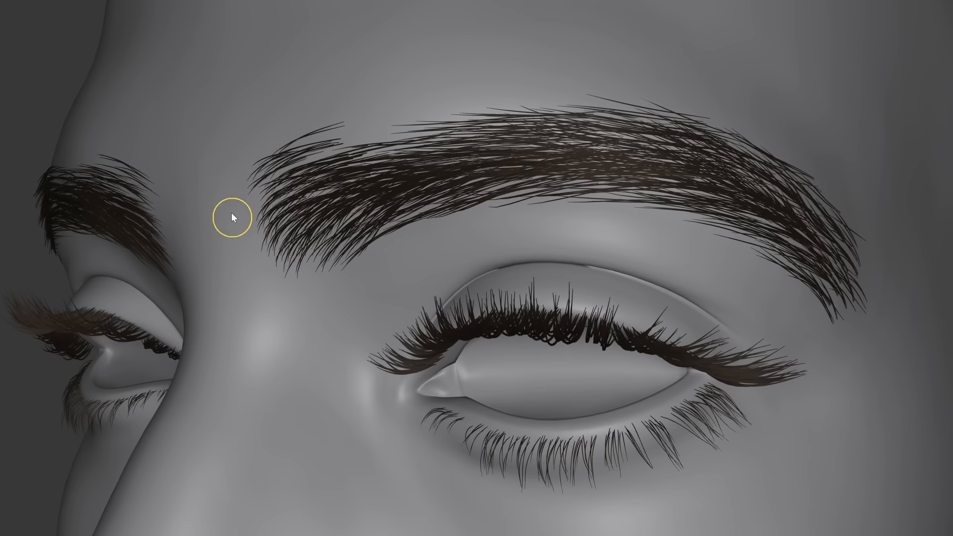